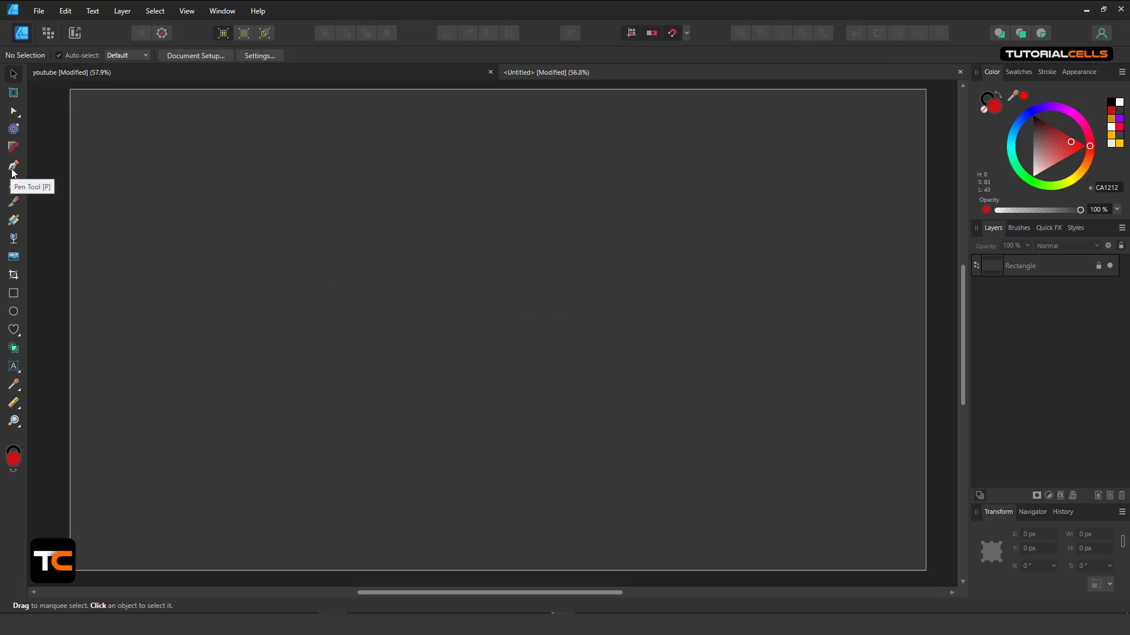
Draw six red rectangles of differing sizes scattered across the canvas, the first about 200 by 186 px.
click(13, 293)
drag(203, 175, 270, 238)
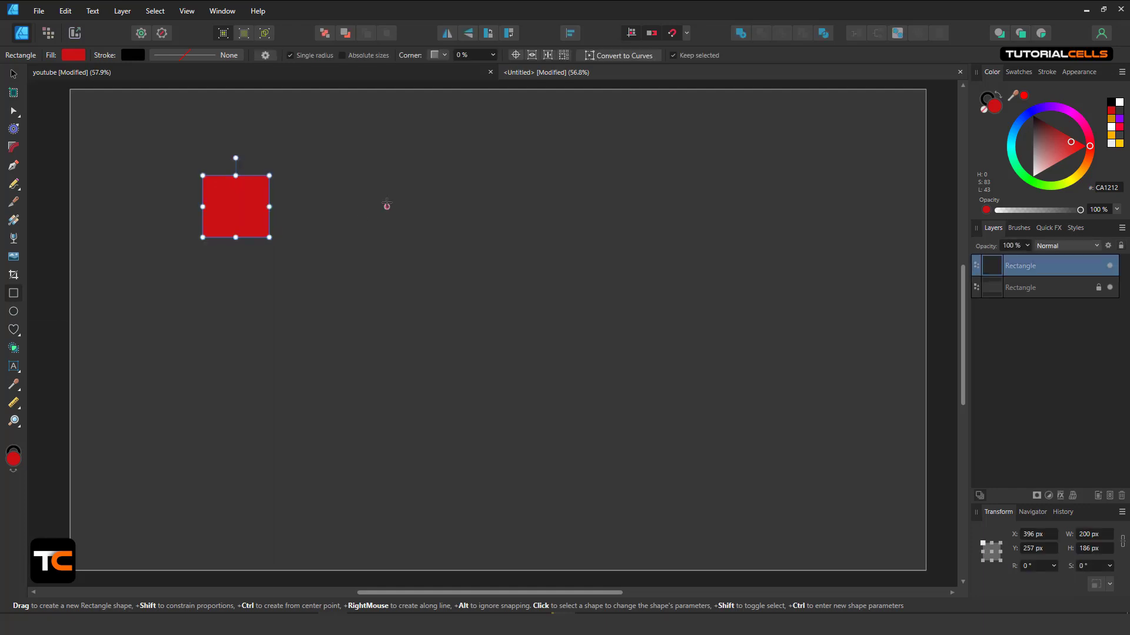
mouse_move(387, 195)
mouse_down()
mouse_move(454, 265)
mouse_move(439, 271)
mouse_up()
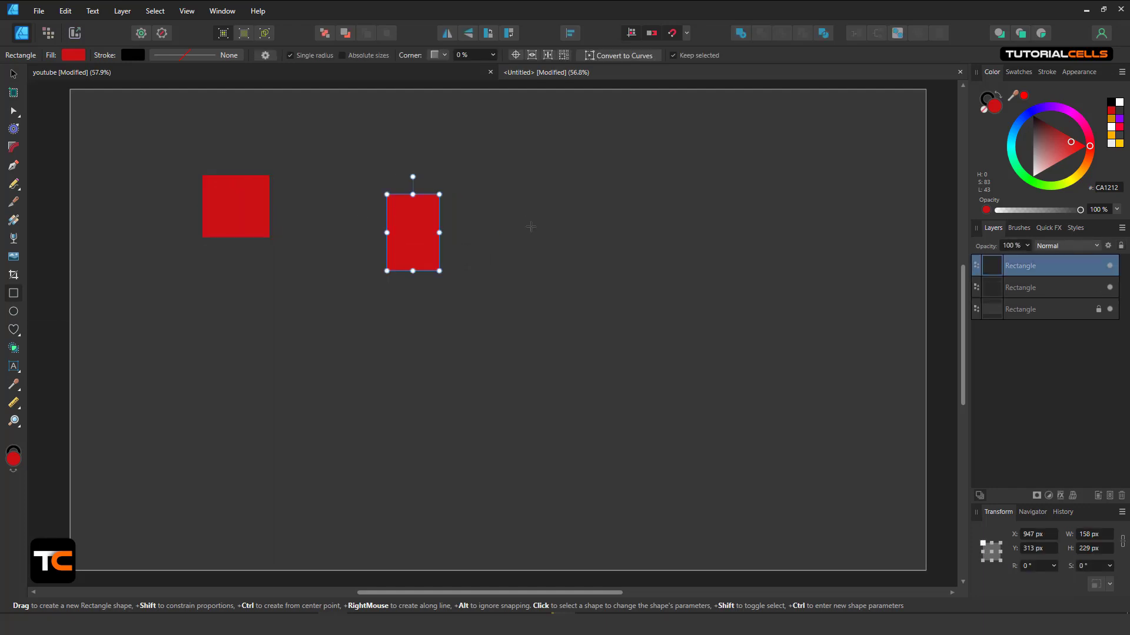
drag(521, 221, 589, 270)
mouse_move(690, 232)
mouse_down()
mouse_move(746, 302)
mouse_move(786, 330)
mouse_up()
drag(400, 330, 521, 373)
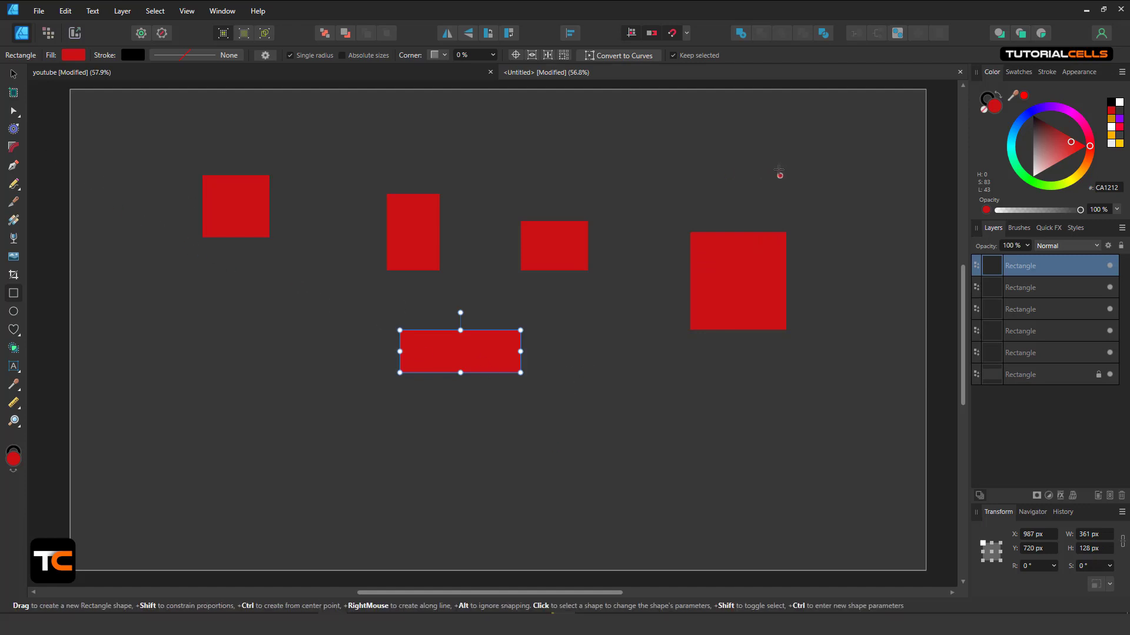
drag(826, 176, 904, 232)
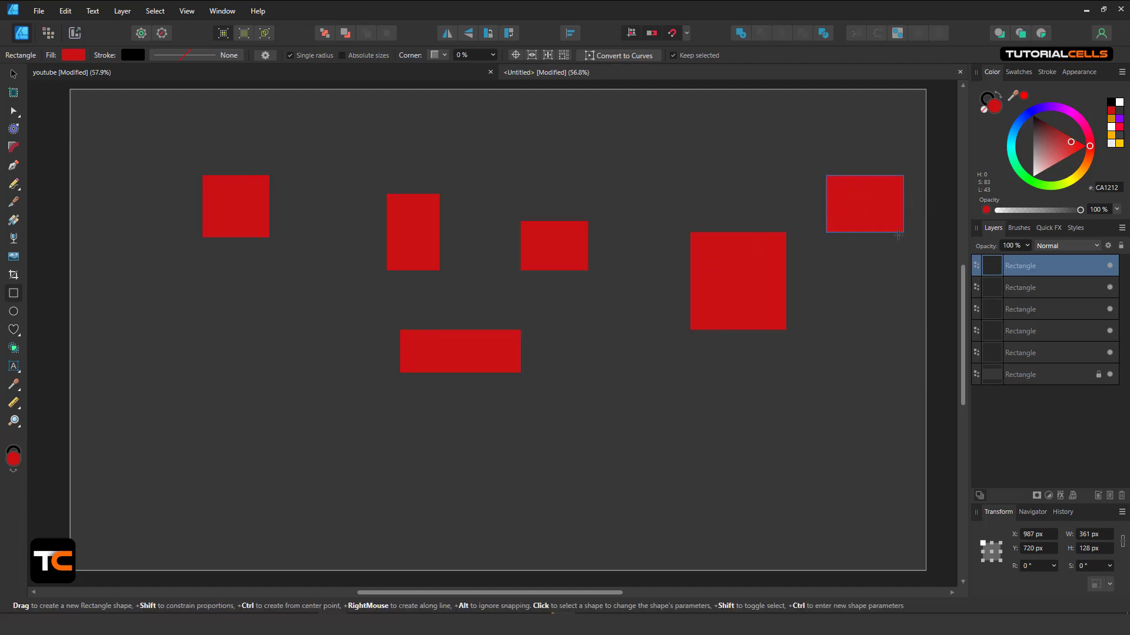
Move the six rectangles apart so they sit at uneven heights across the page.
click(15, 76)
drag(264, 200, 172, 257)
drag(396, 237, 294, 187)
drag(443, 364, 409, 347)
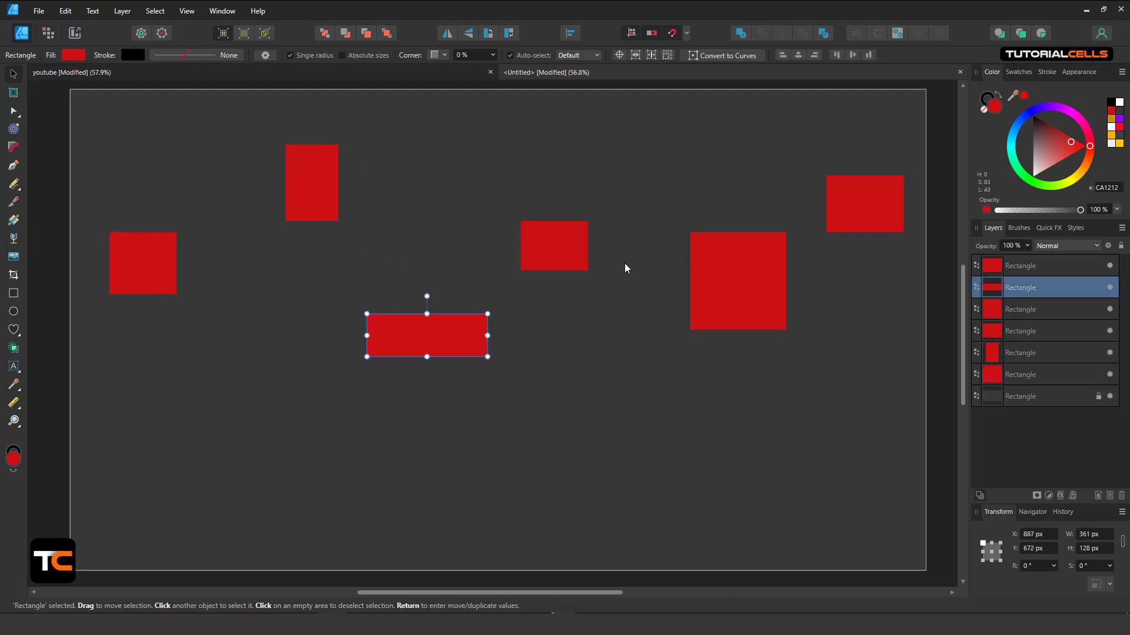
click(580, 257)
drag(580, 257, 608, 243)
drag(773, 302, 788, 364)
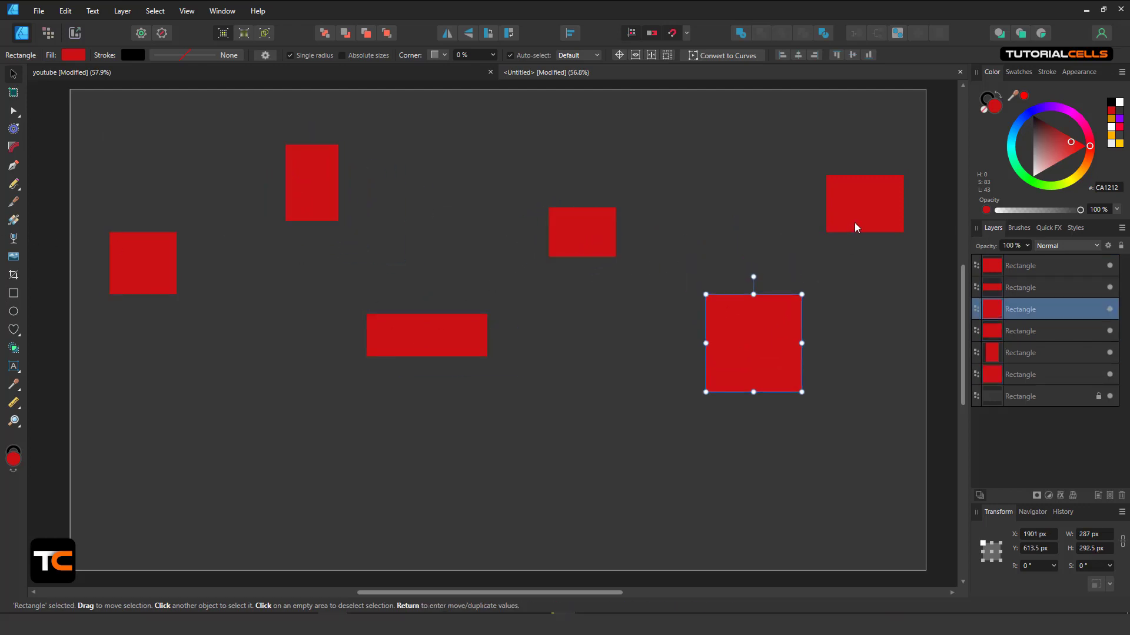
drag(856, 227, 877, 231)
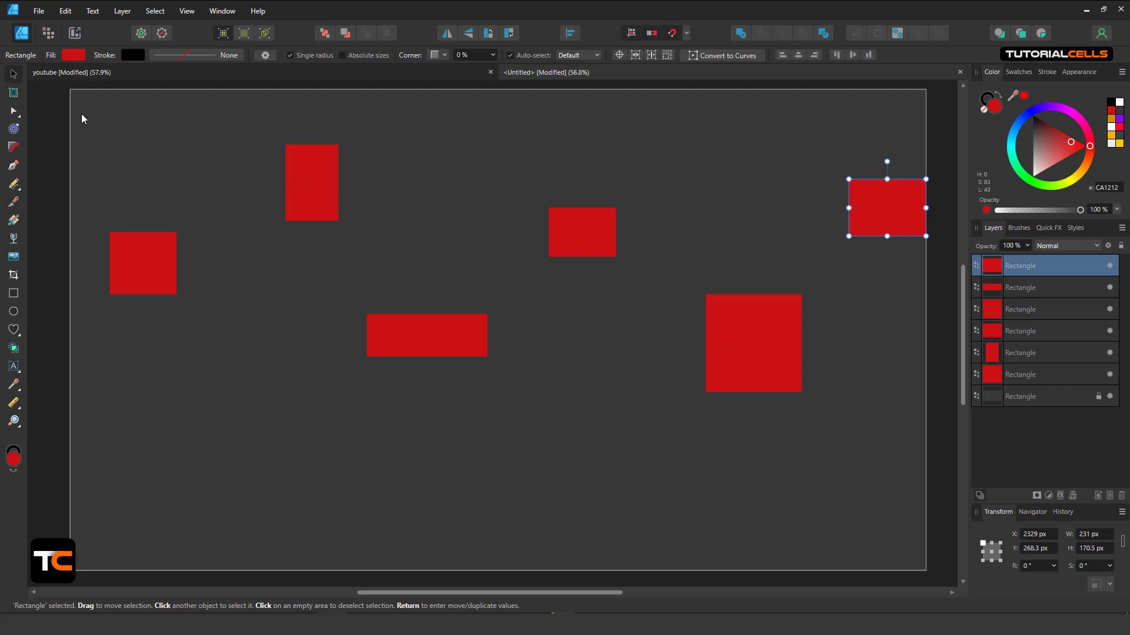
Select all six red rectangles and open the alignment options for them.
drag(73, 103, 939, 441)
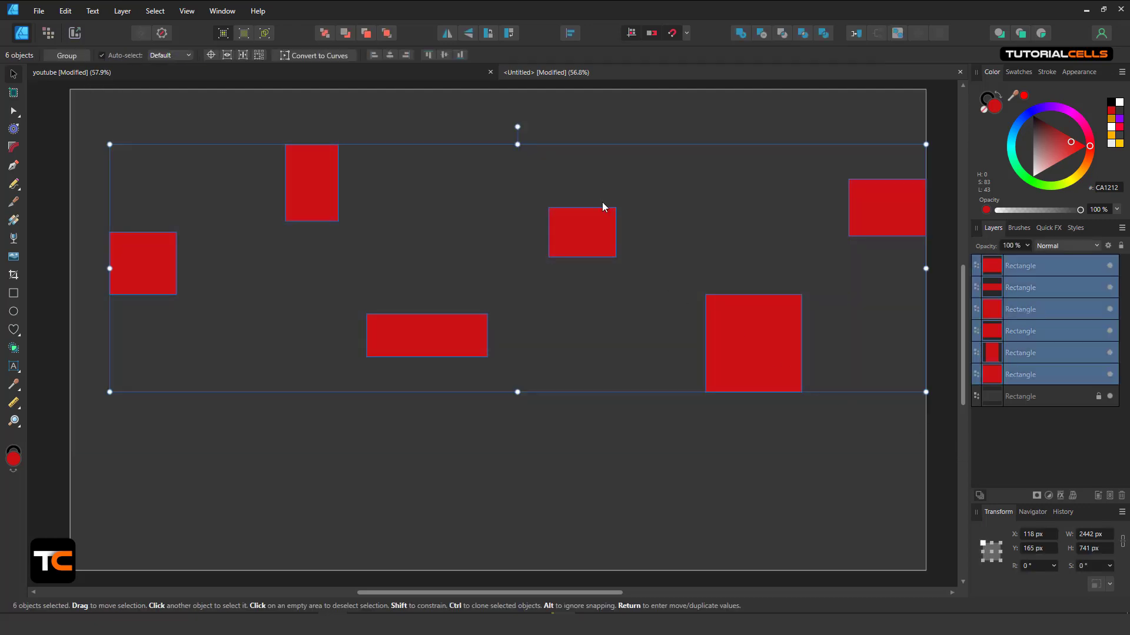
right_click(563, 223)
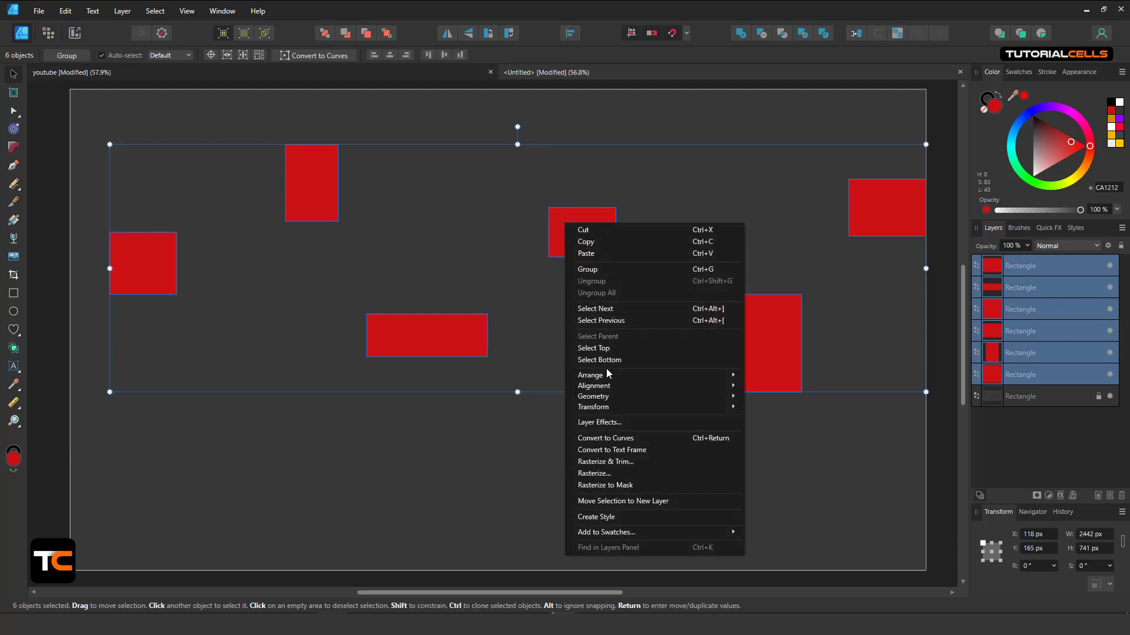
mouse_move(610, 386)
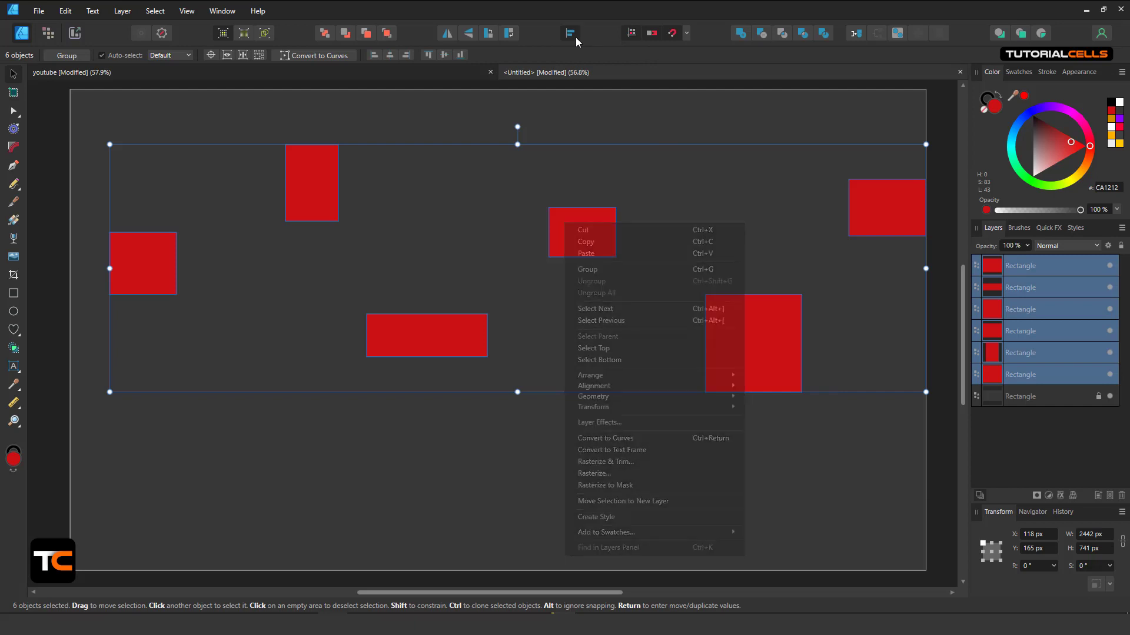
click(576, 37)
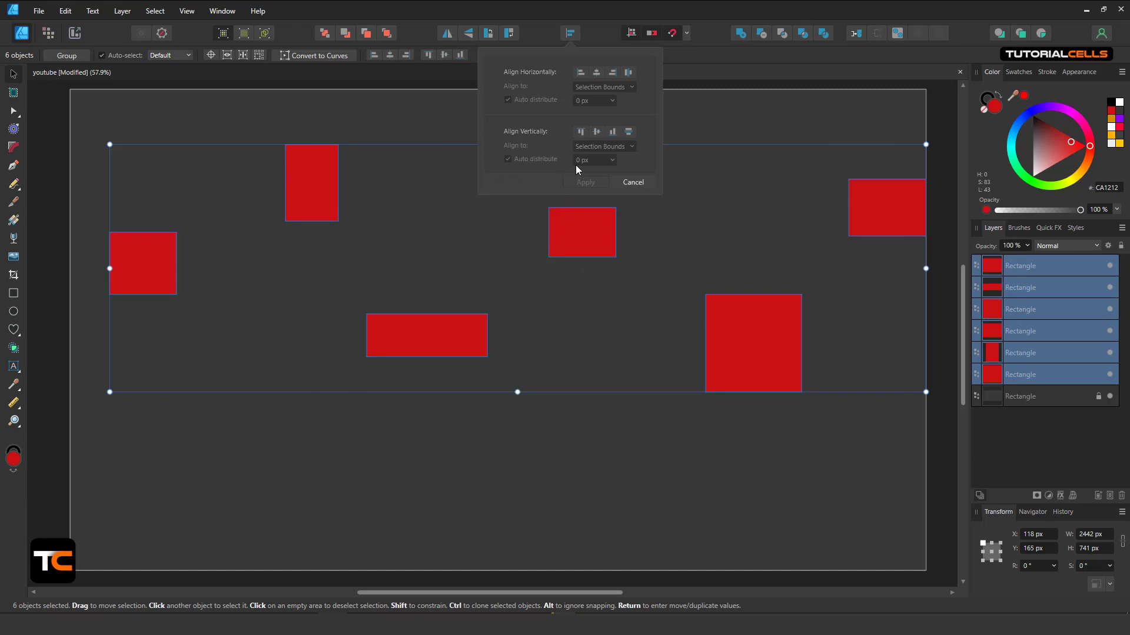
Try aligning the rectangles vertically by their top, middle and bottom within the Selection Bounds.
click(581, 132)
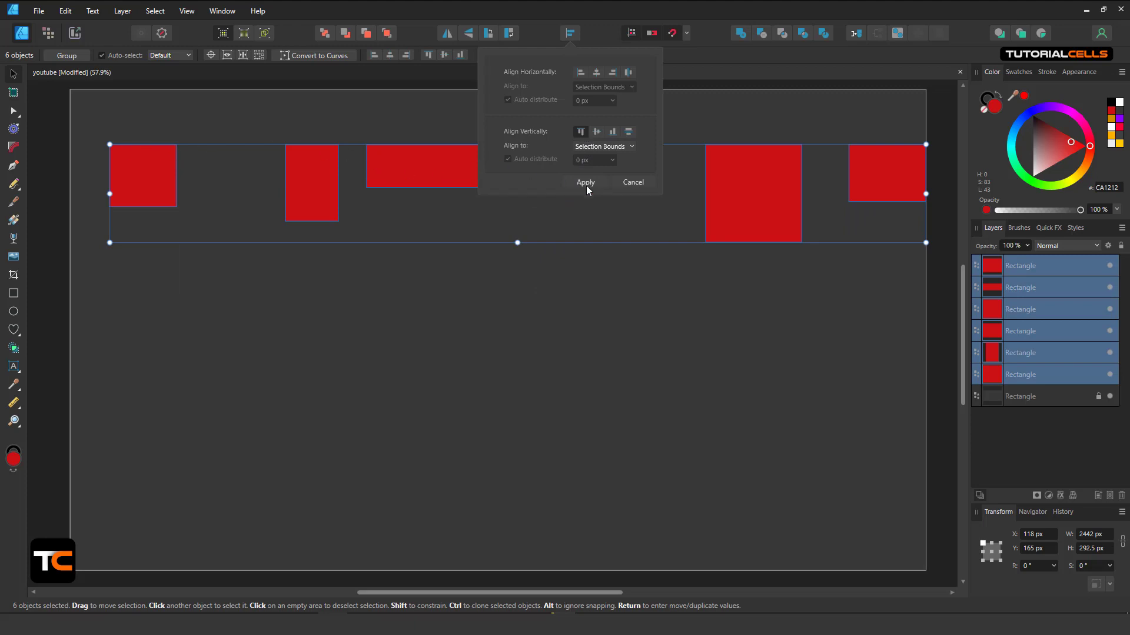
click(596, 133)
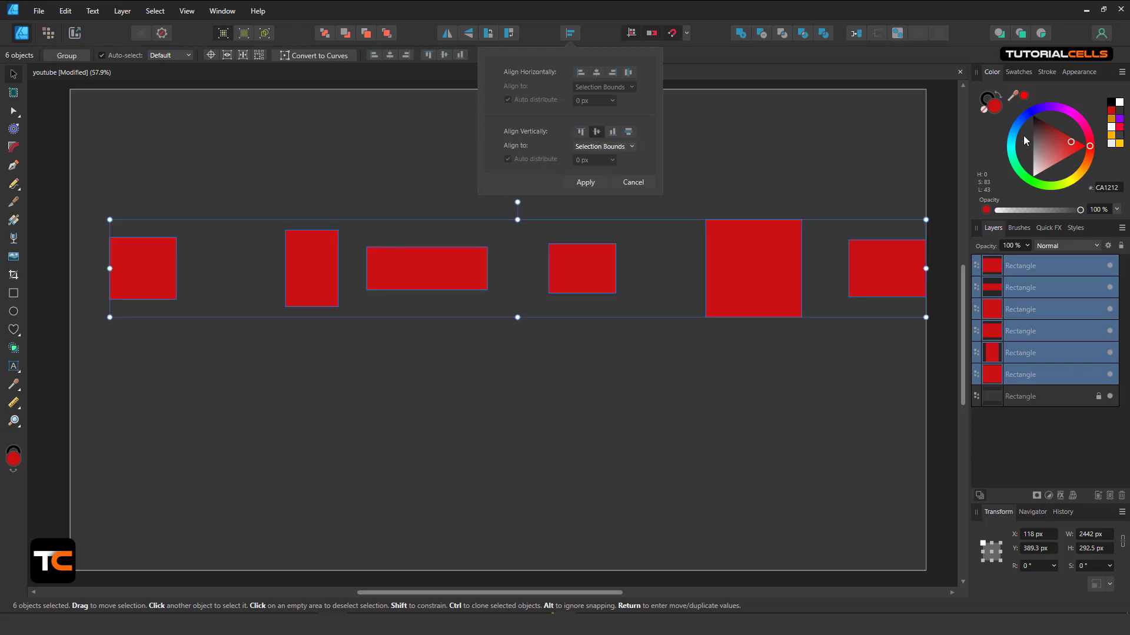
click(622, 147)
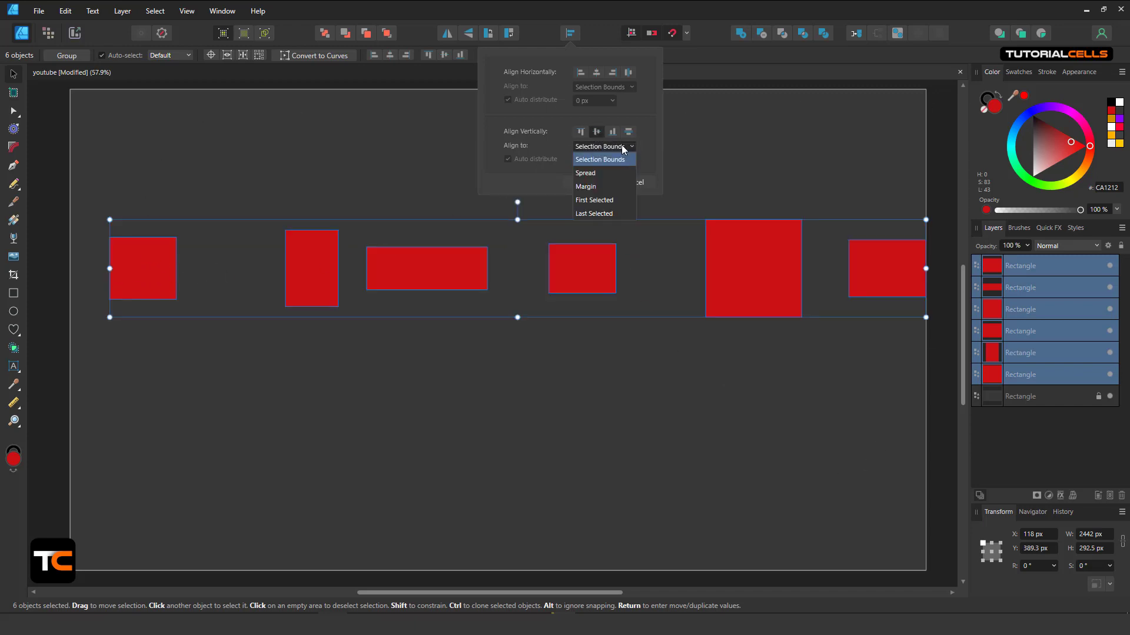
click(616, 153)
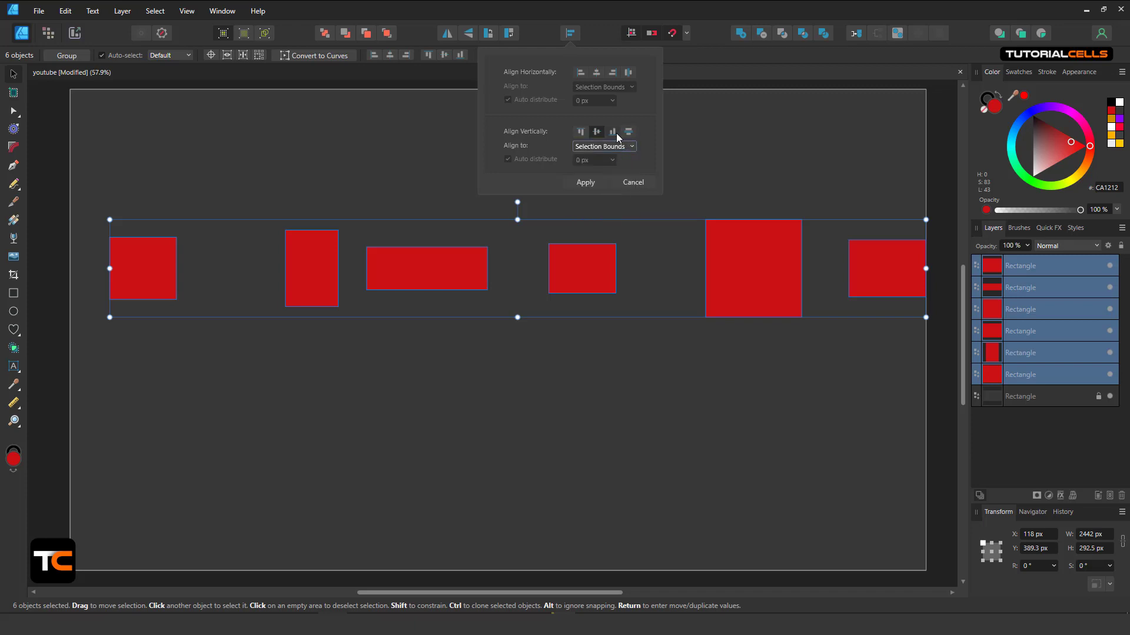
click(615, 132)
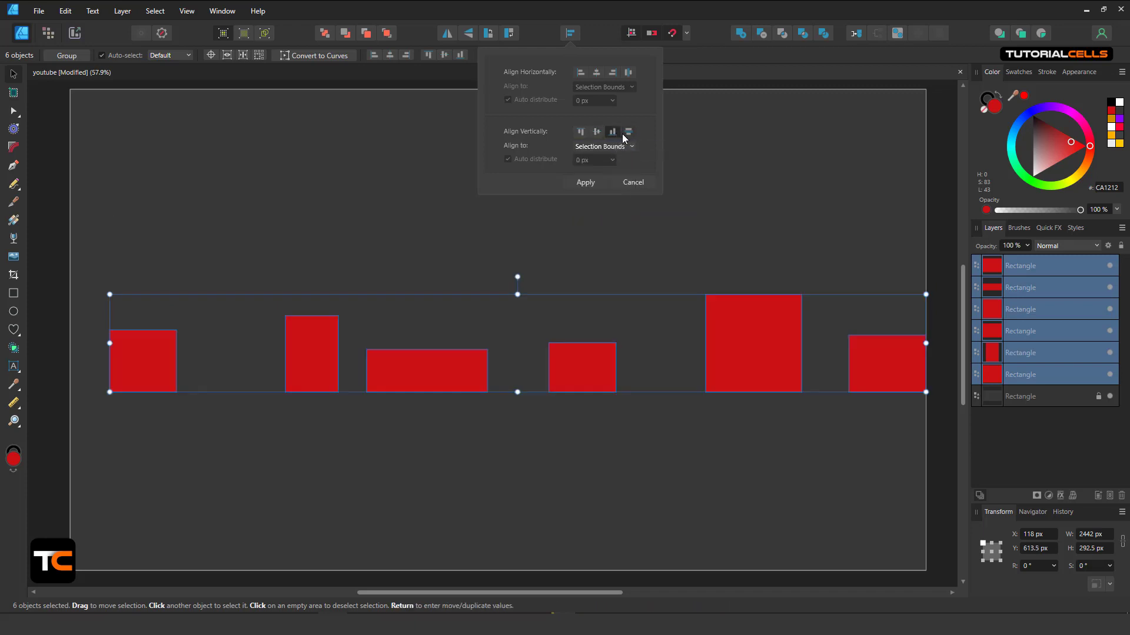
Try spacing the rectangles vertically, with Auto distribute turned off and the gap set to 14.8 px.
click(629, 132)
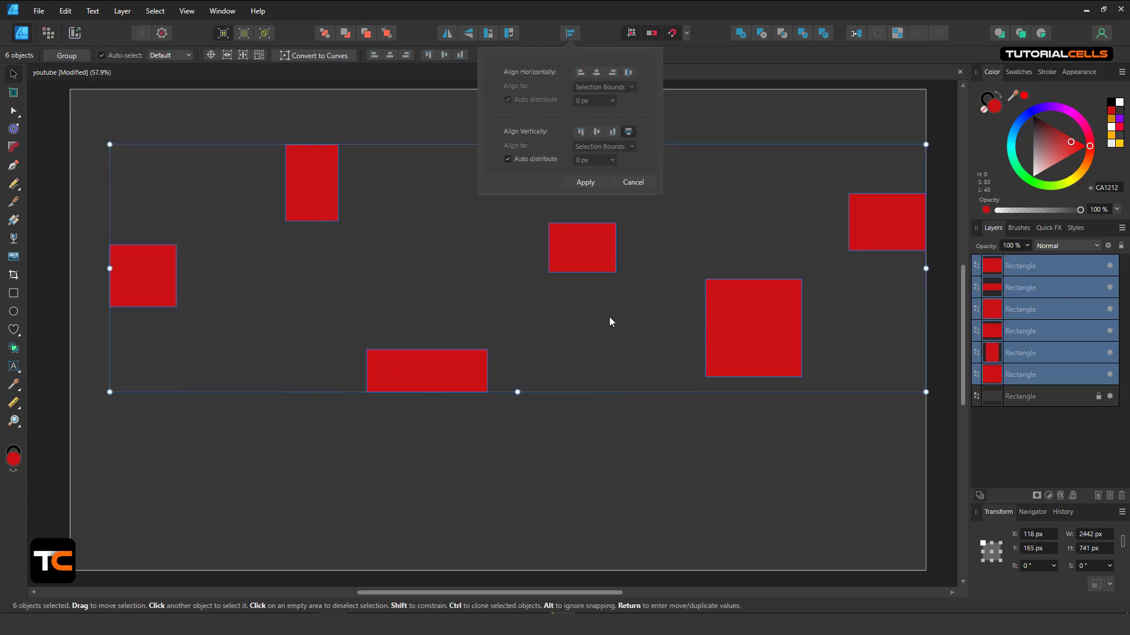
click(508, 160)
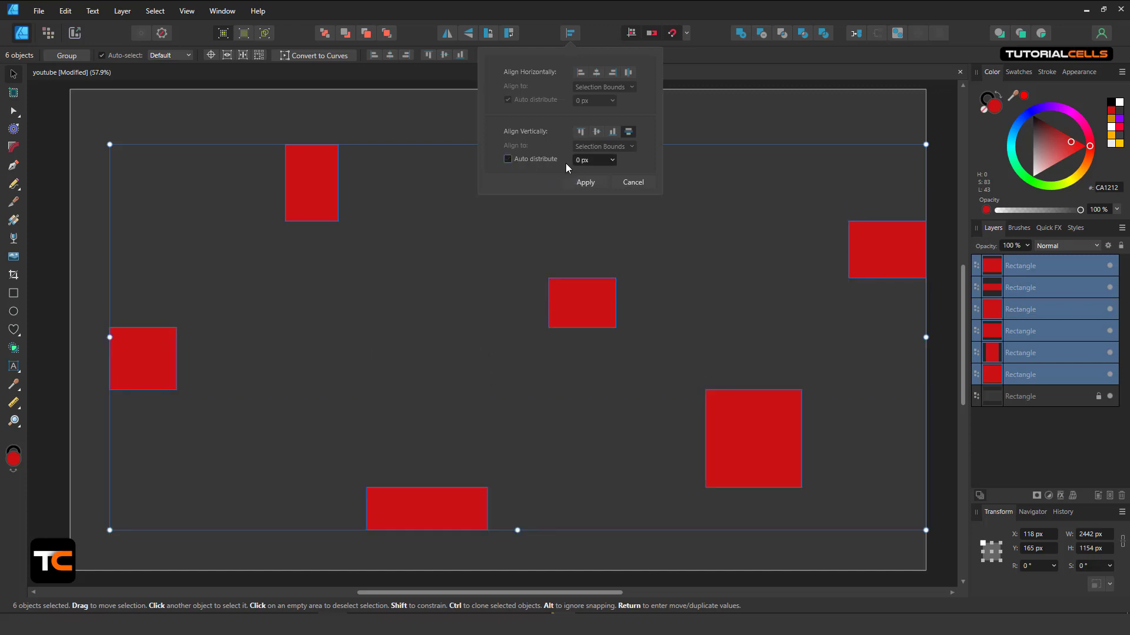
click(611, 160)
mouse_move(612, 174)
mouse_down()
mouse_move(599, 172)
mouse_move(623, 186)
mouse_up()
click(613, 160)
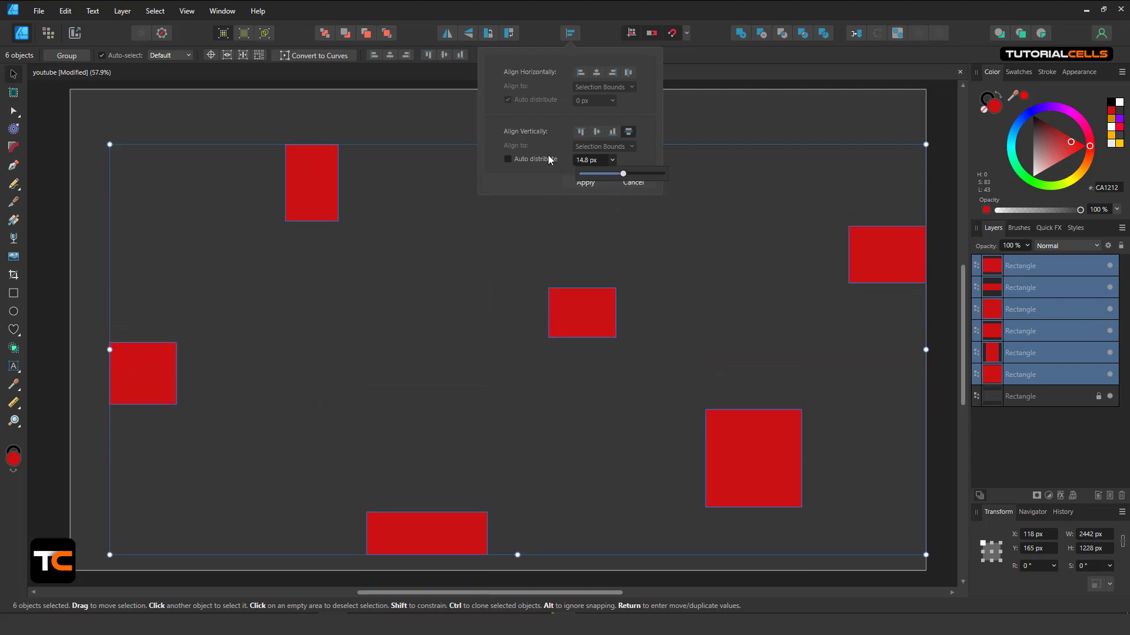
Align the bottom edges of the six rectangles to the Spread.
click(611, 133)
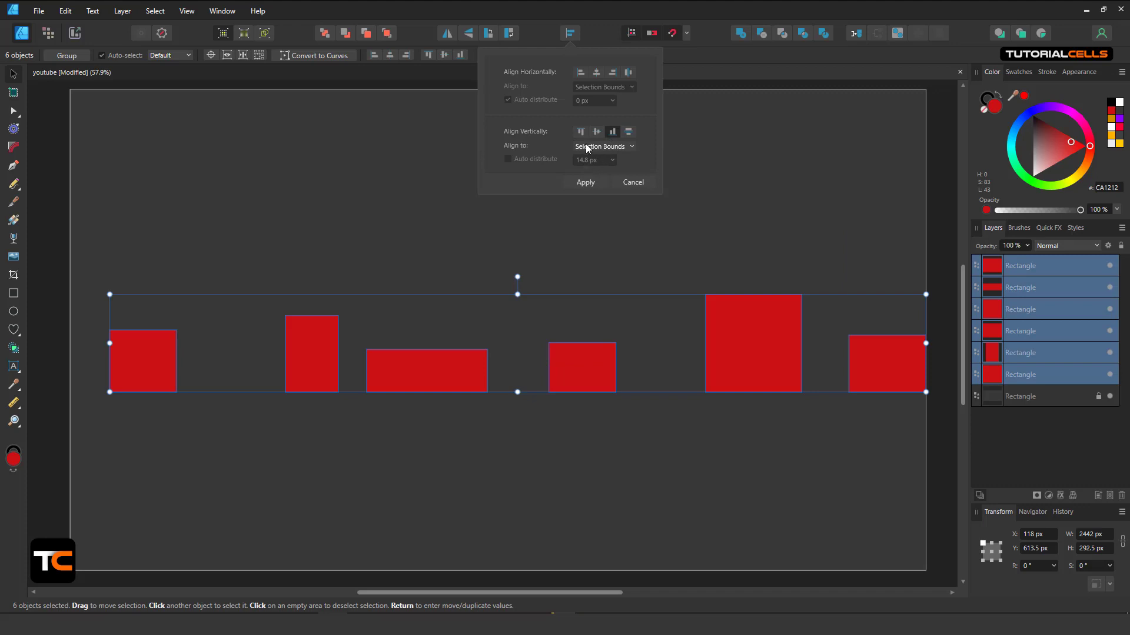
click(588, 147)
click(599, 174)
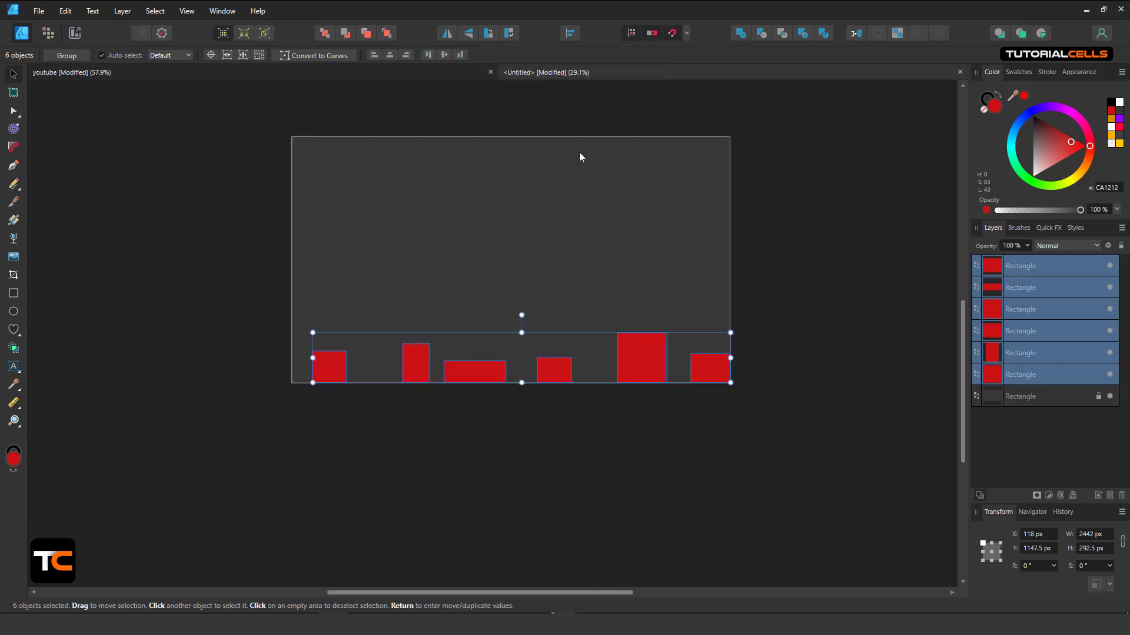
Align the rectangles' vertical middles to the Spread and switch the vertical alignment reference to Margin.
scroll(527, 292, up, 1)
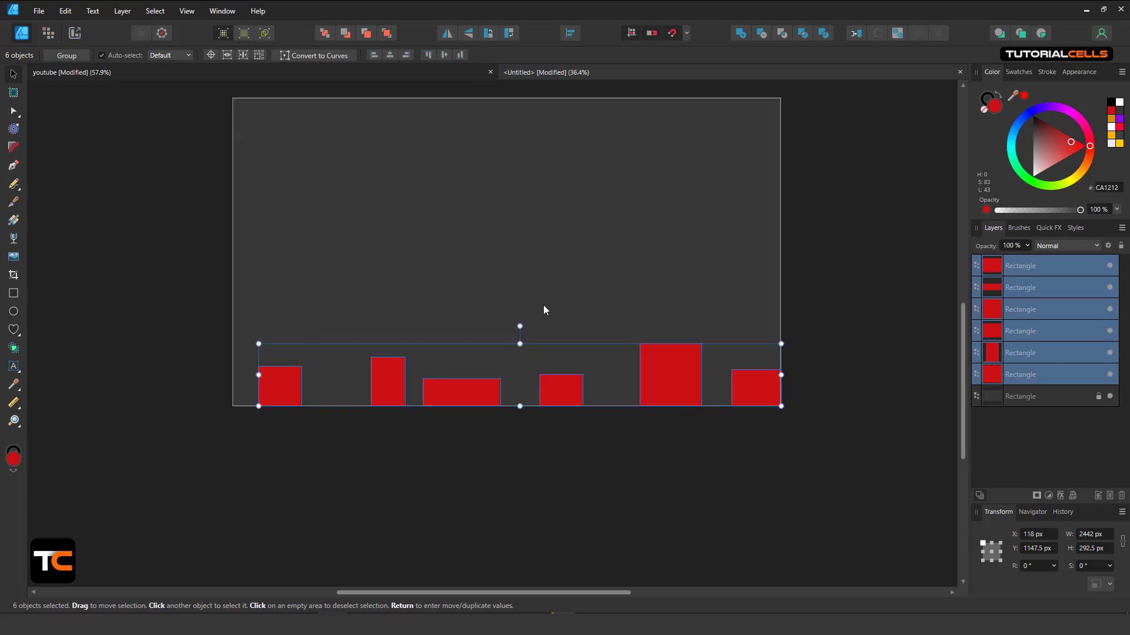
click(570, 35)
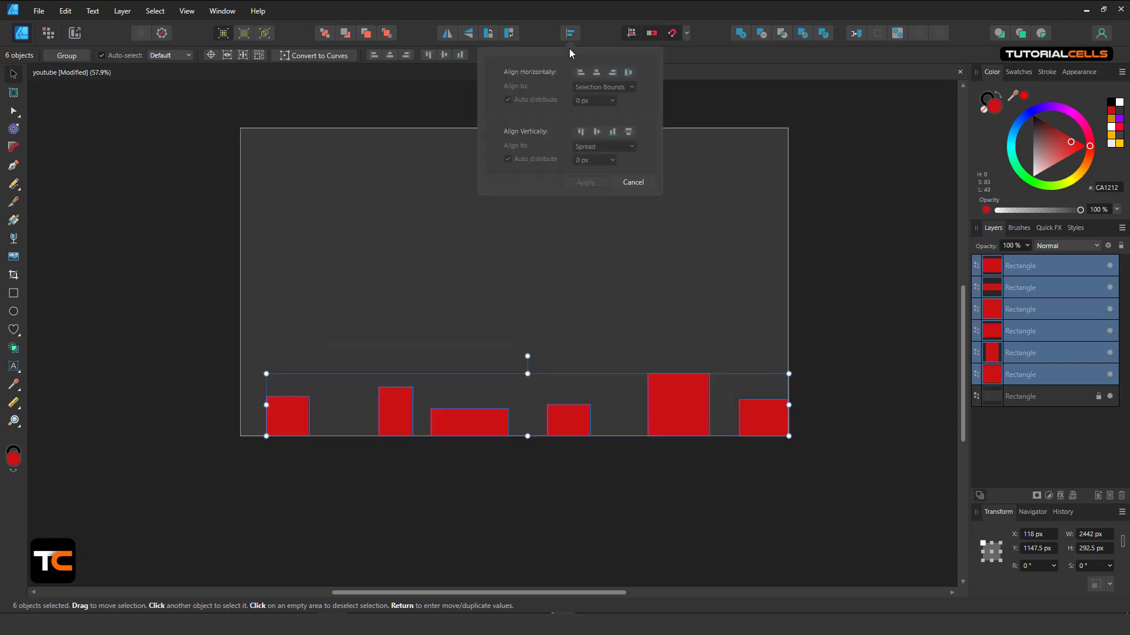
click(597, 130)
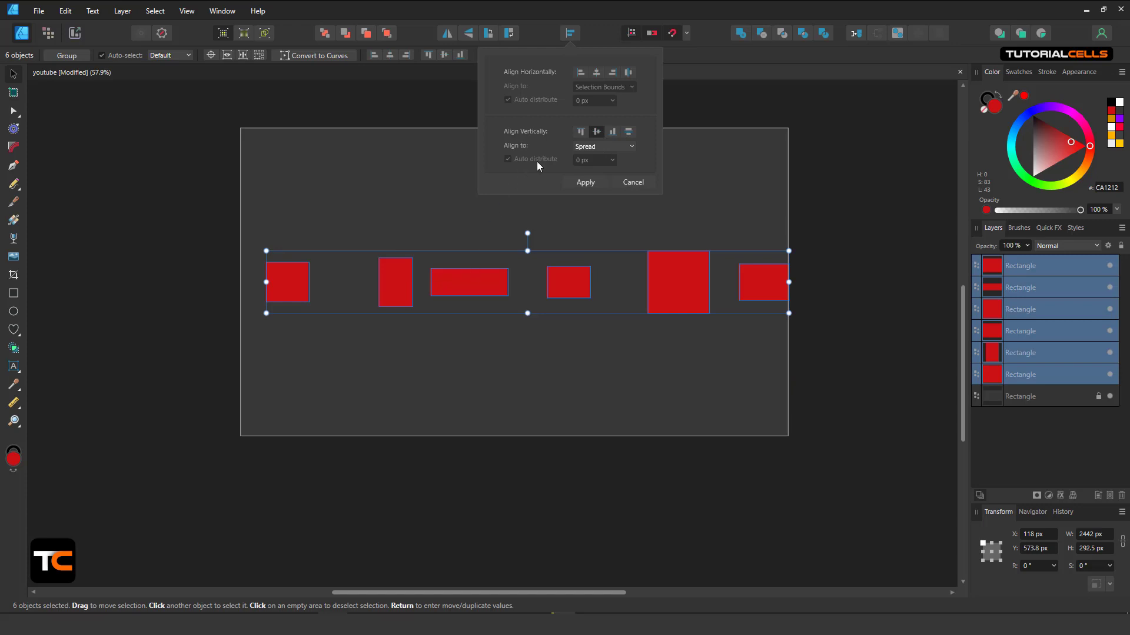
click(595, 147)
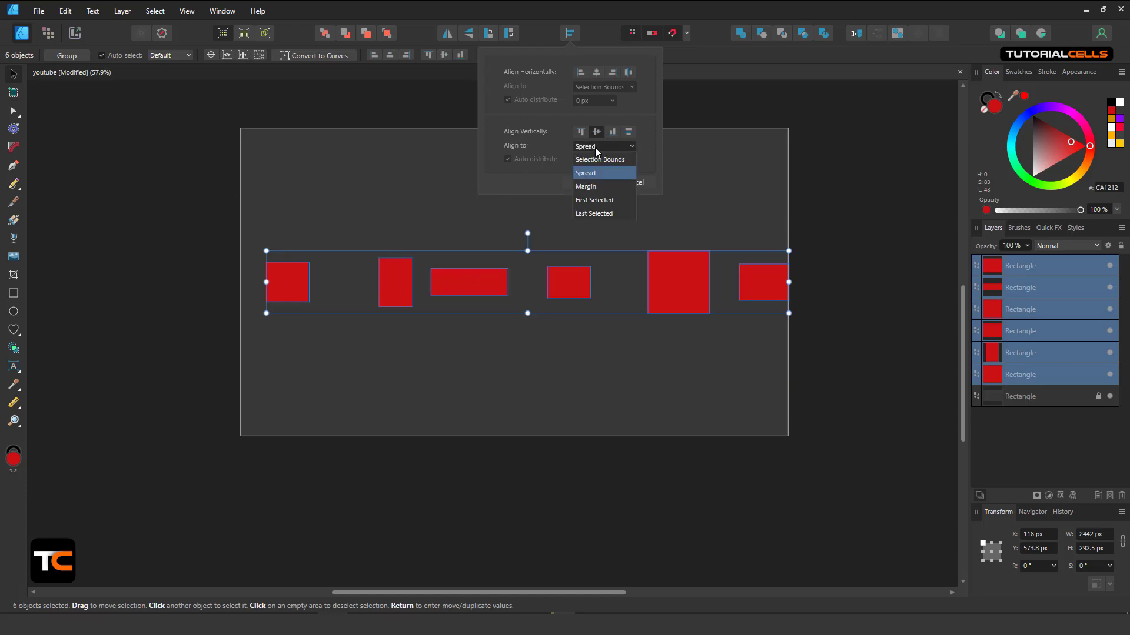
click(606, 186)
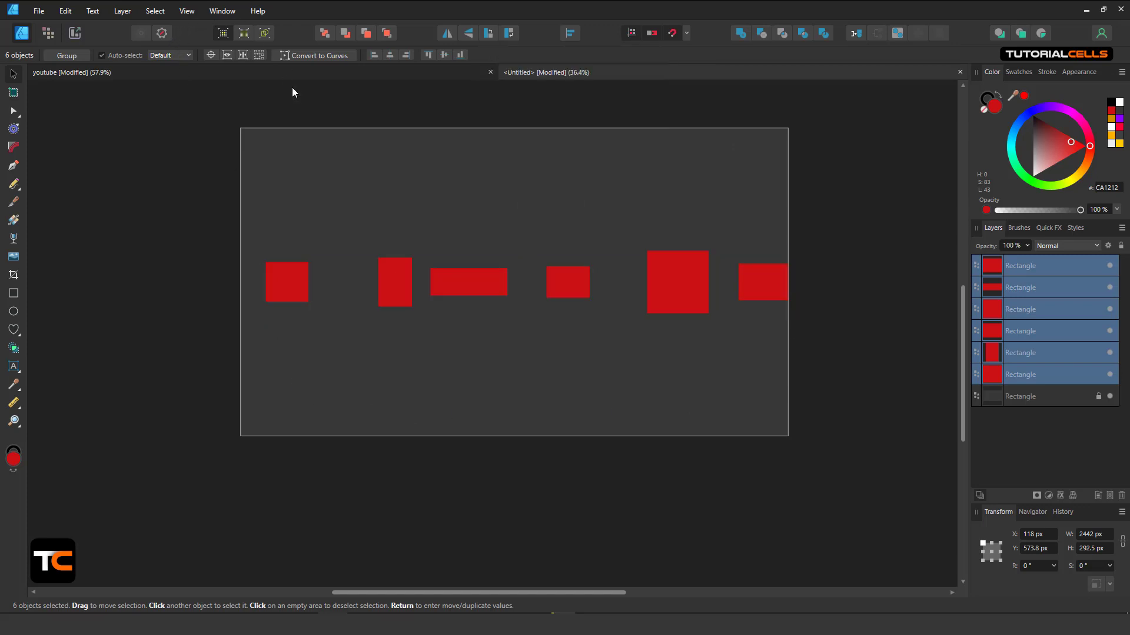
Confirm the document setup with 50 px margins included and show the margins on the page.
click(207, 108)
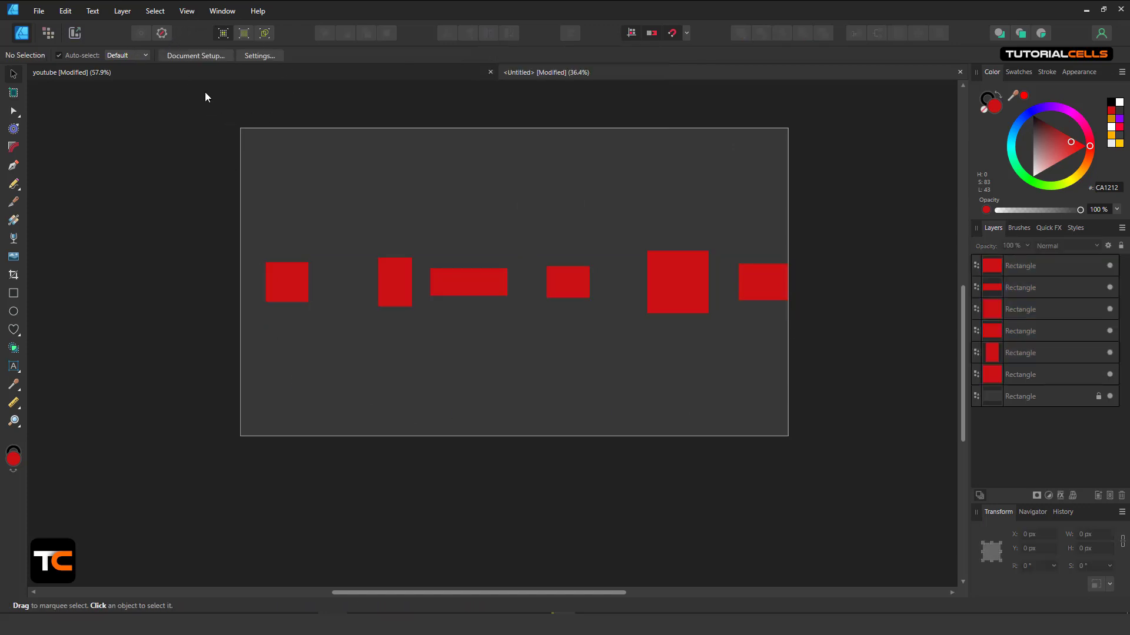
scroll(314, 162, up, 1)
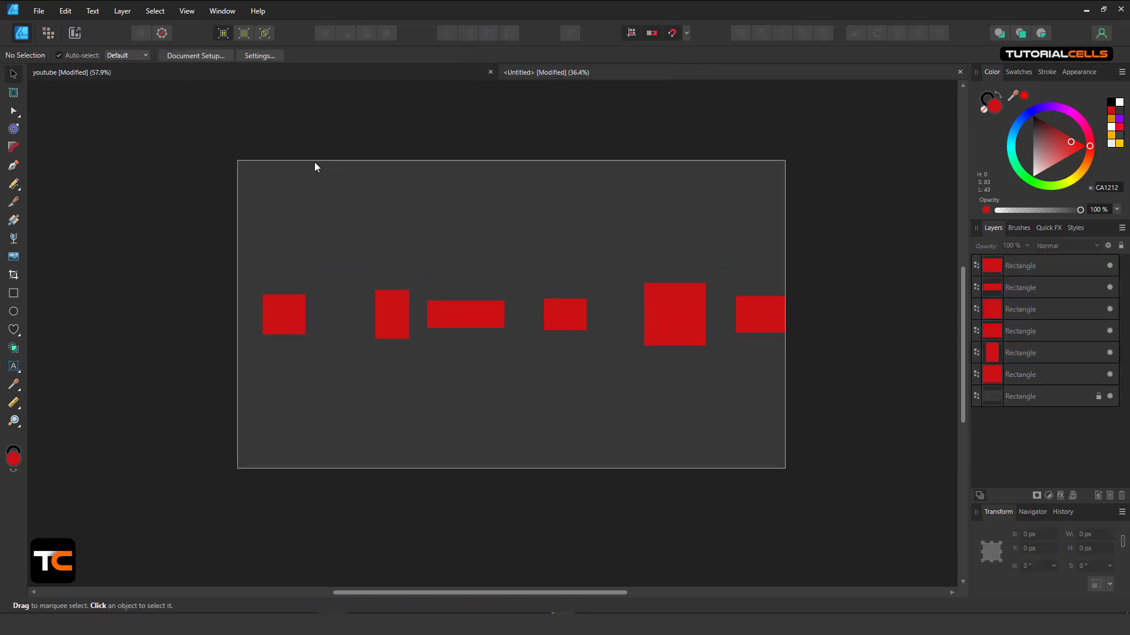
click(197, 56)
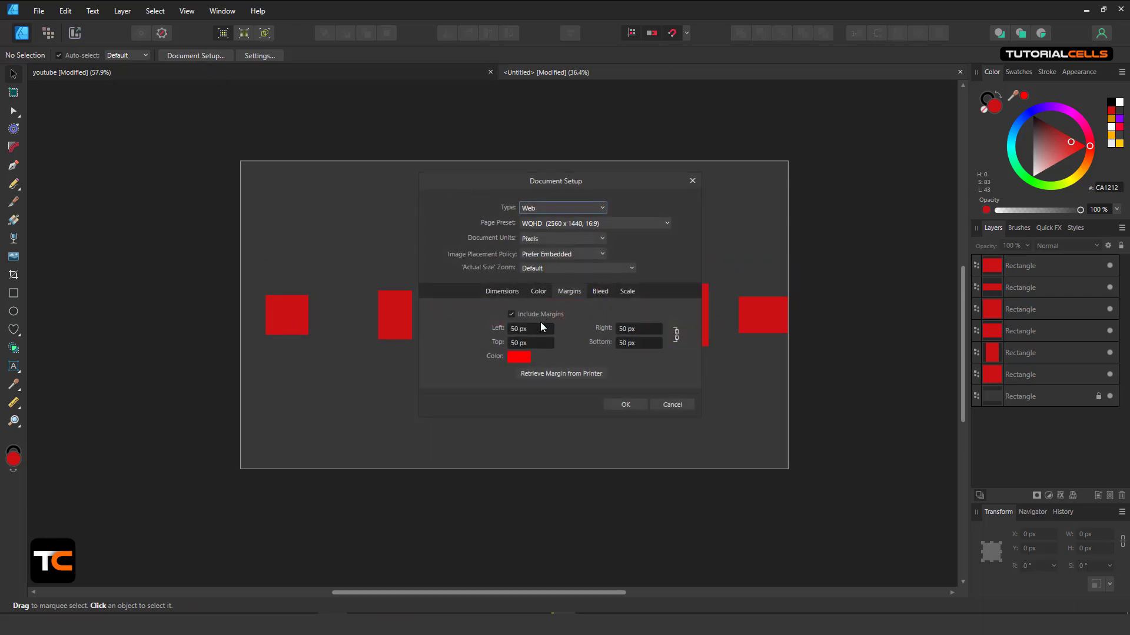
click(625, 405)
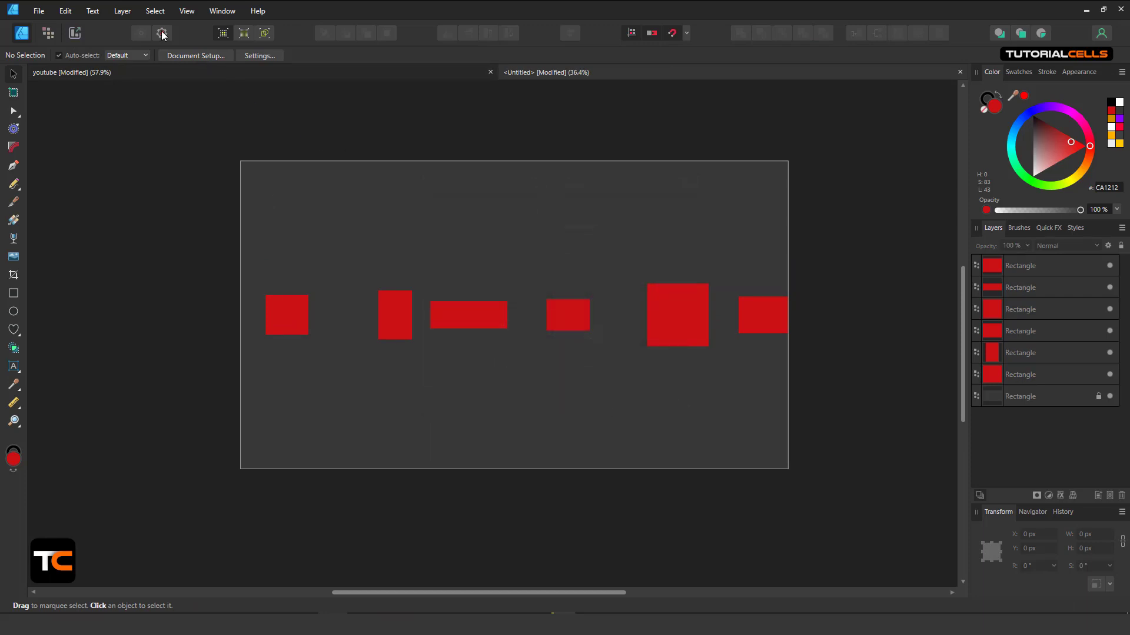
click(186, 12)
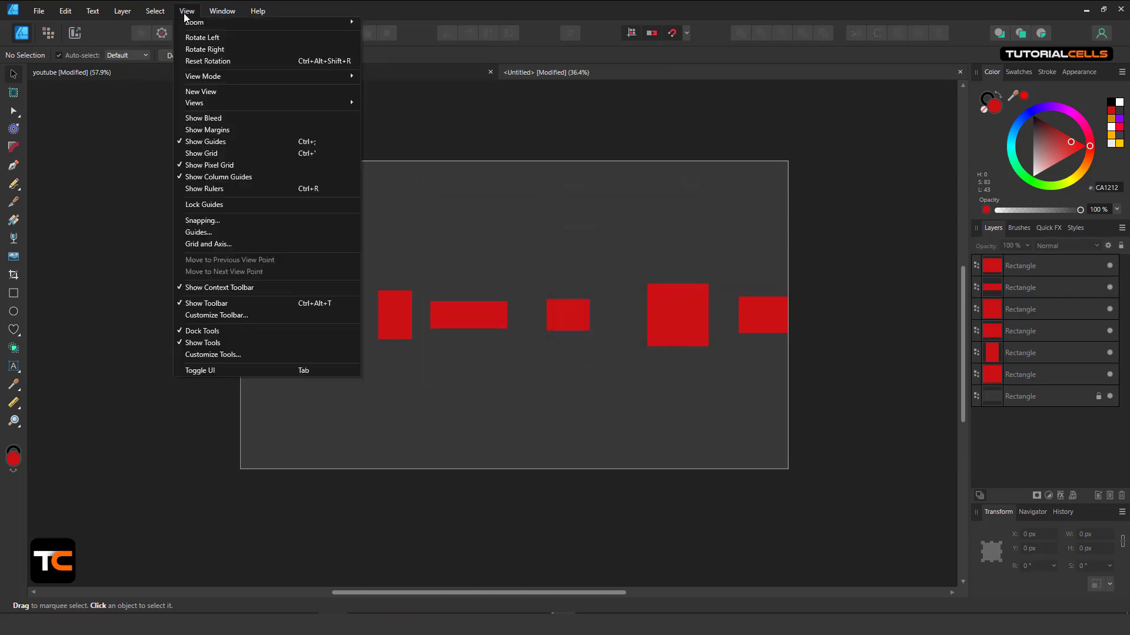
click(203, 130)
Select all six rectangles, align their top edges to the Margin, and change the alignment reference to First Selected.
drag(222, 242, 836, 392)
click(570, 34)
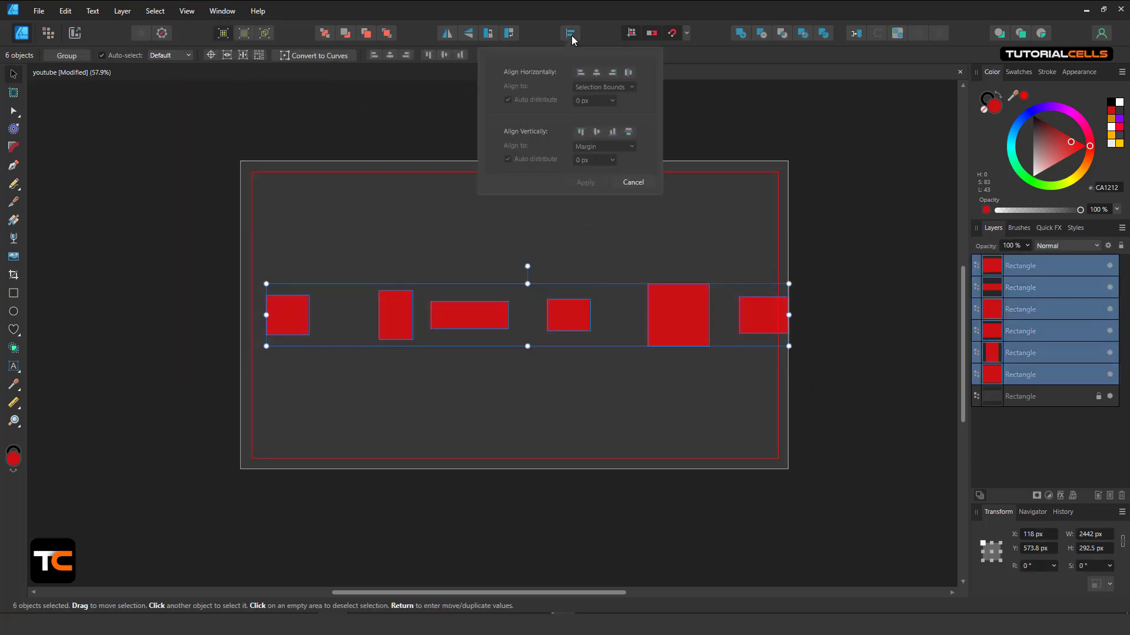
click(580, 133)
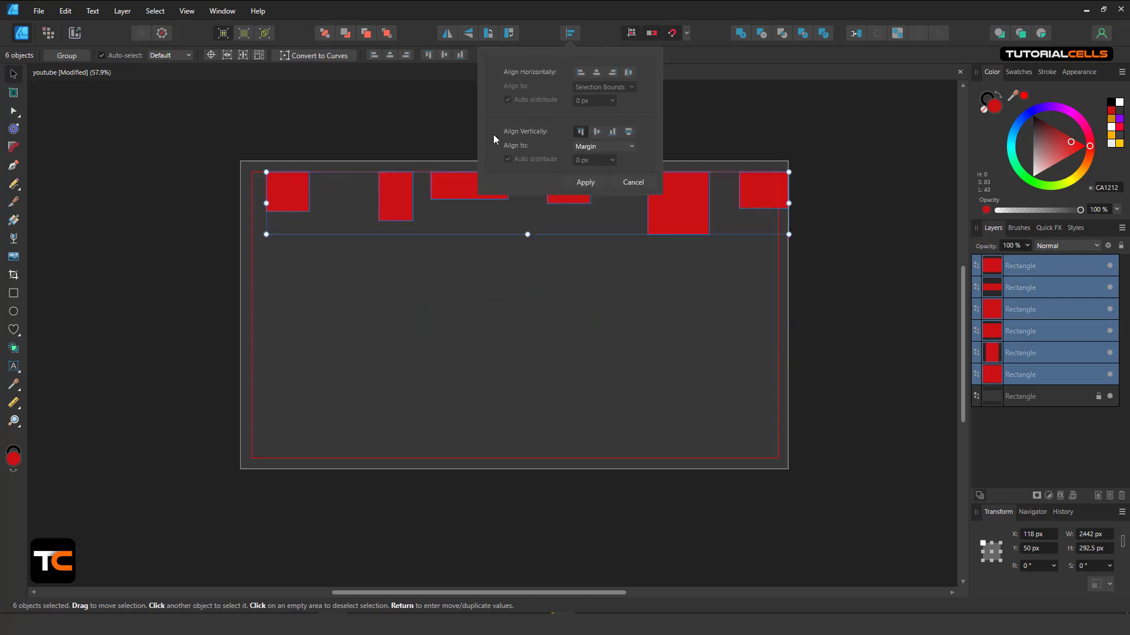
click(597, 147)
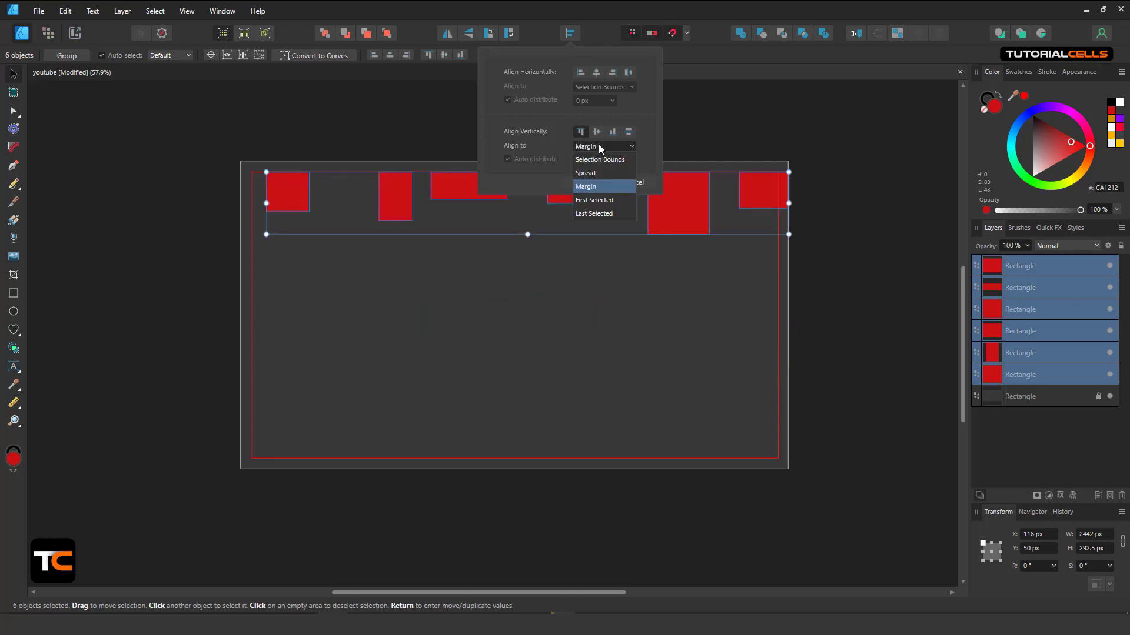
click(612, 200)
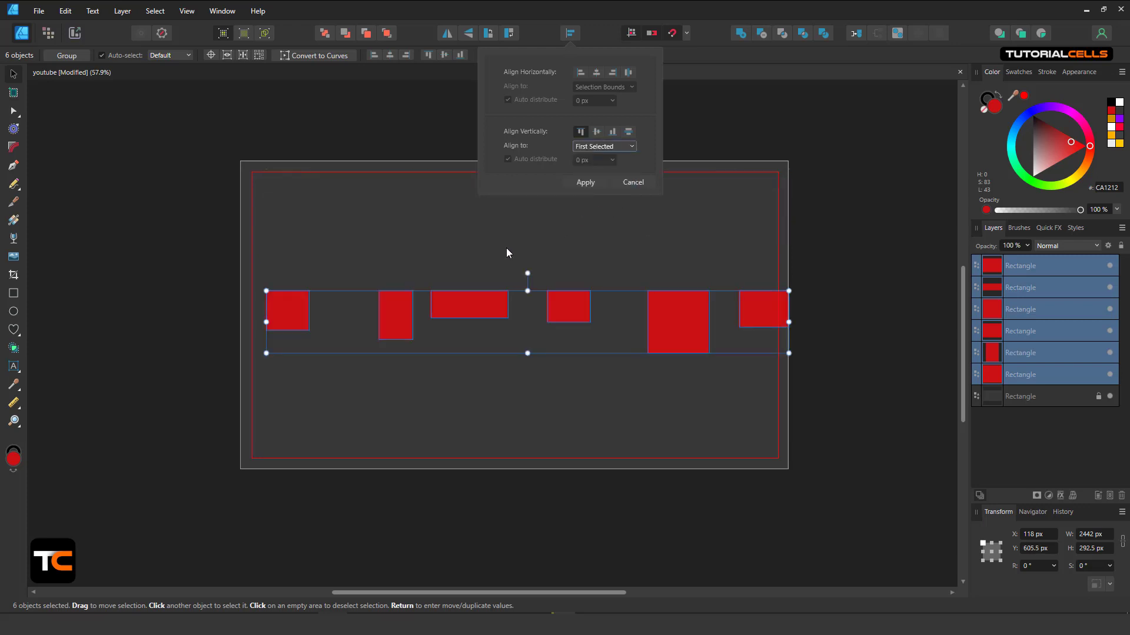
Cancel the pending vertical alignment of the six rectangles and hide the page margins.
click(633, 179)
click(347, 305)
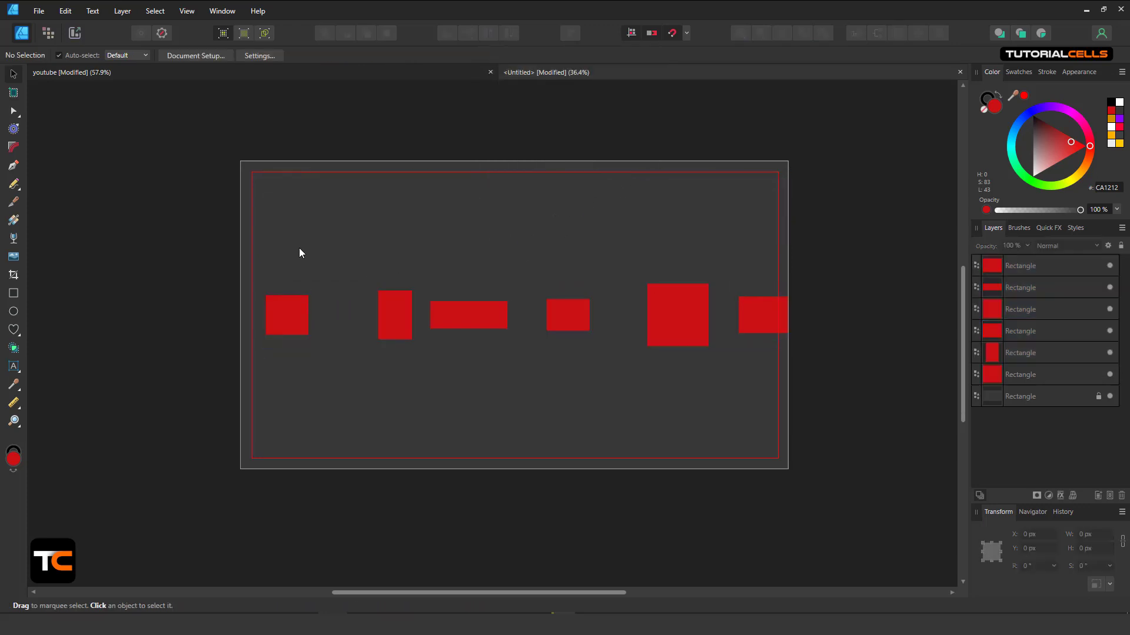
click(187, 11)
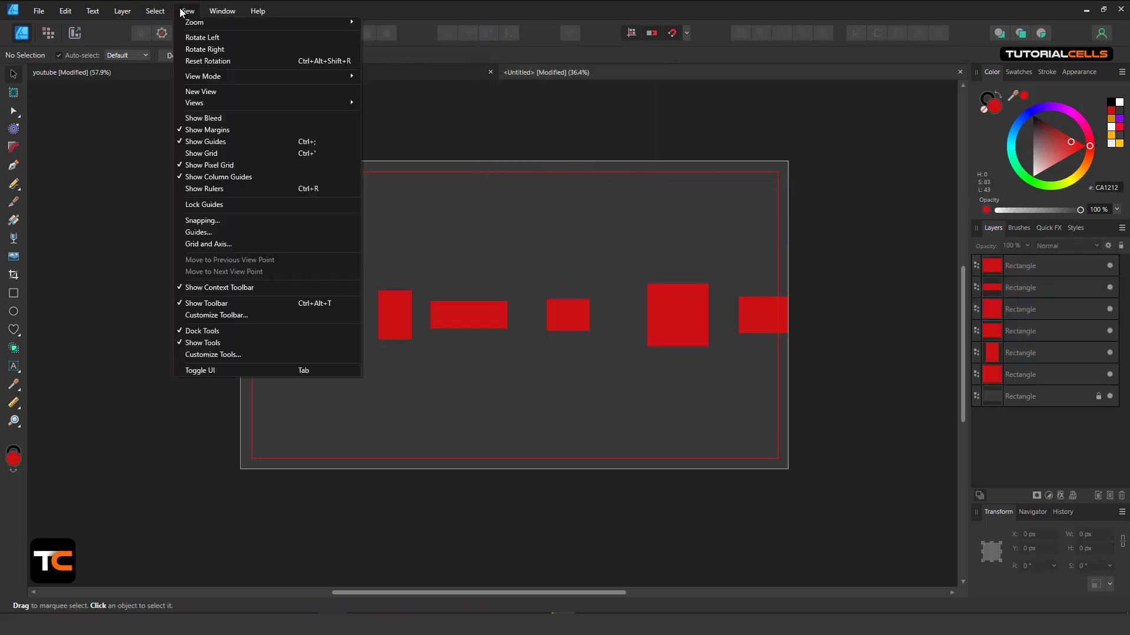
click(216, 129)
Scatter the six rectangles at different heights across the page, with the leftmost square near the page's upper-left corner.
drag(294, 314, 296, 235)
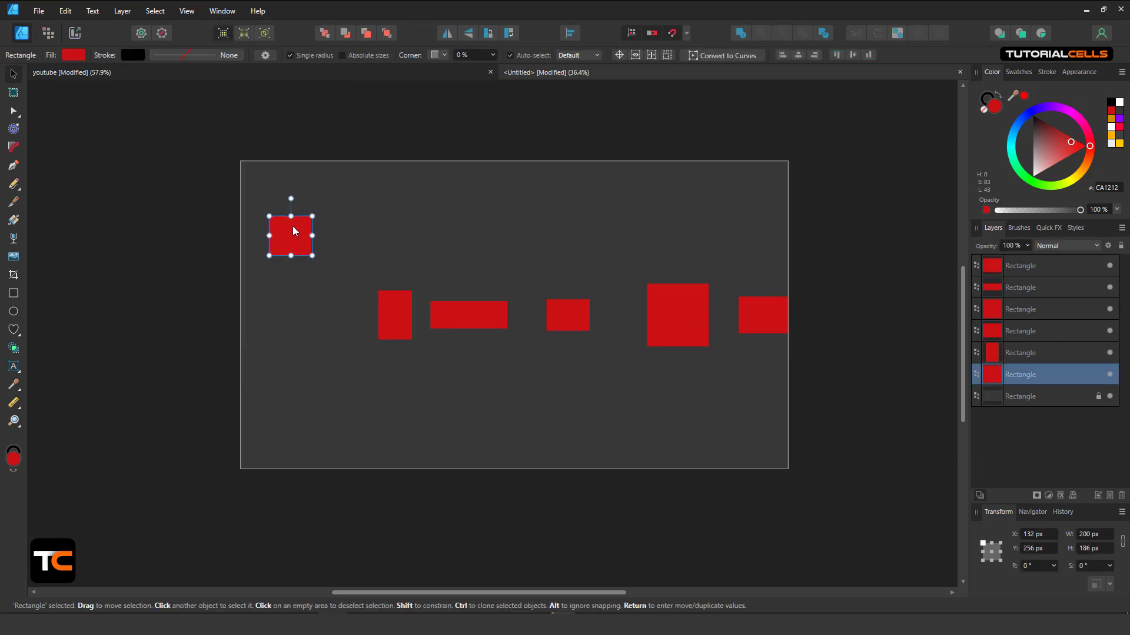
drag(393, 312, 371, 312)
drag(444, 315, 446, 354)
drag(556, 330, 580, 399)
drag(708, 328, 732, 272)
drag(754, 318, 779, 399)
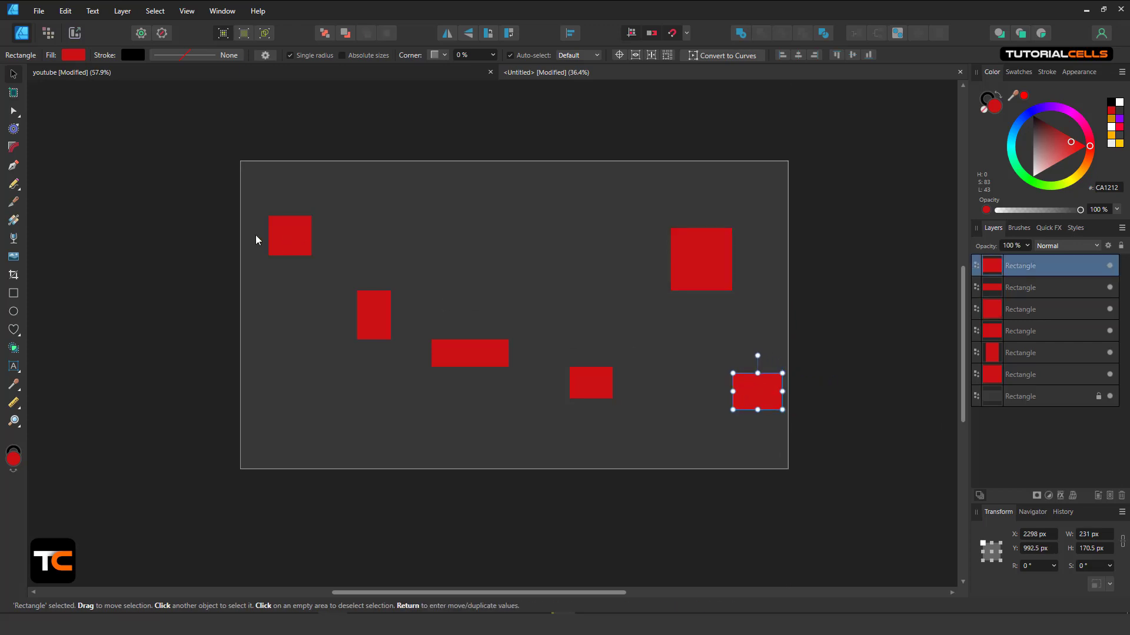
drag(285, 235, 285, 218)
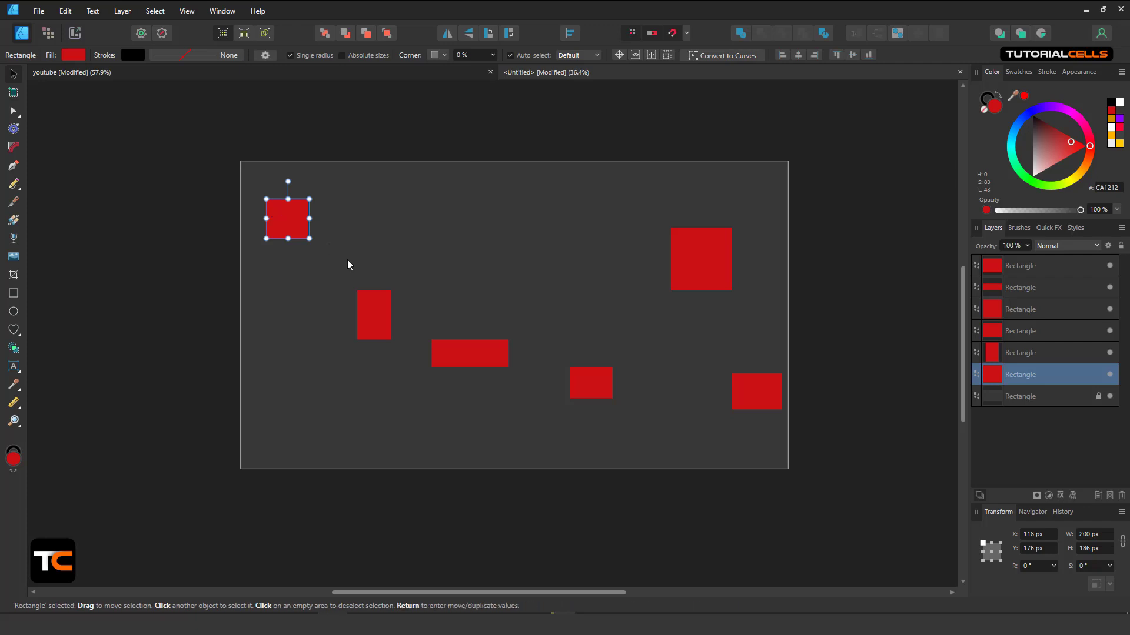
click(383, 301)
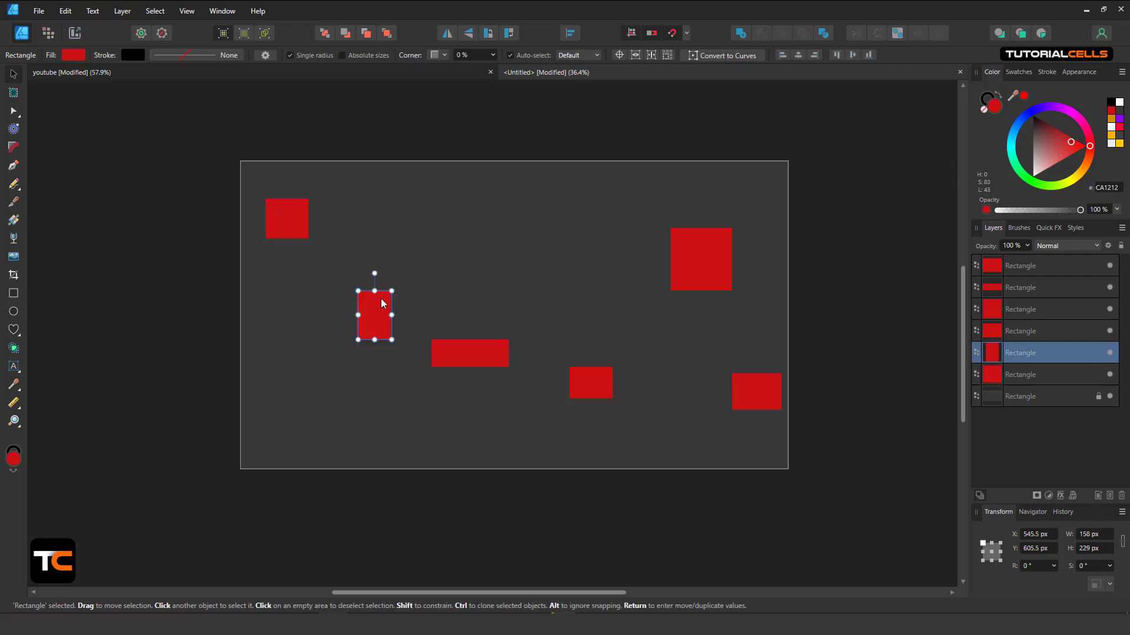
click(302, 228)
click(375, 302)
Select the six rectangles one by one, starting with the upper-left square, and align their vertical middles to First Selected.
click(298, 224)
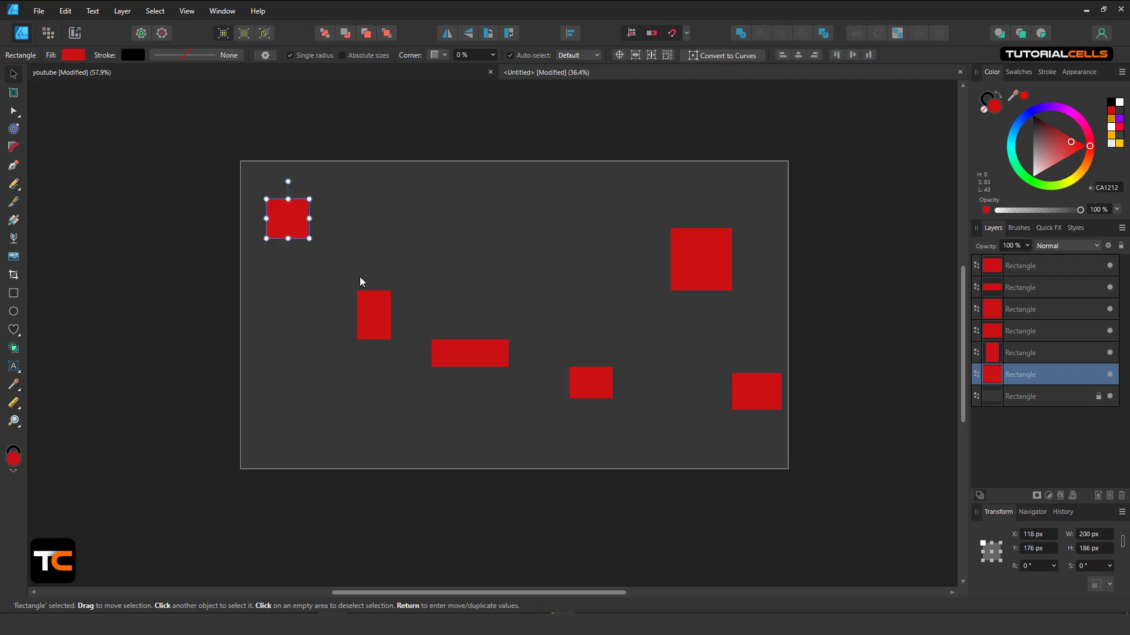
shift+click(377, 307)
shift+click(494, 355)
shift+click(583, 381)
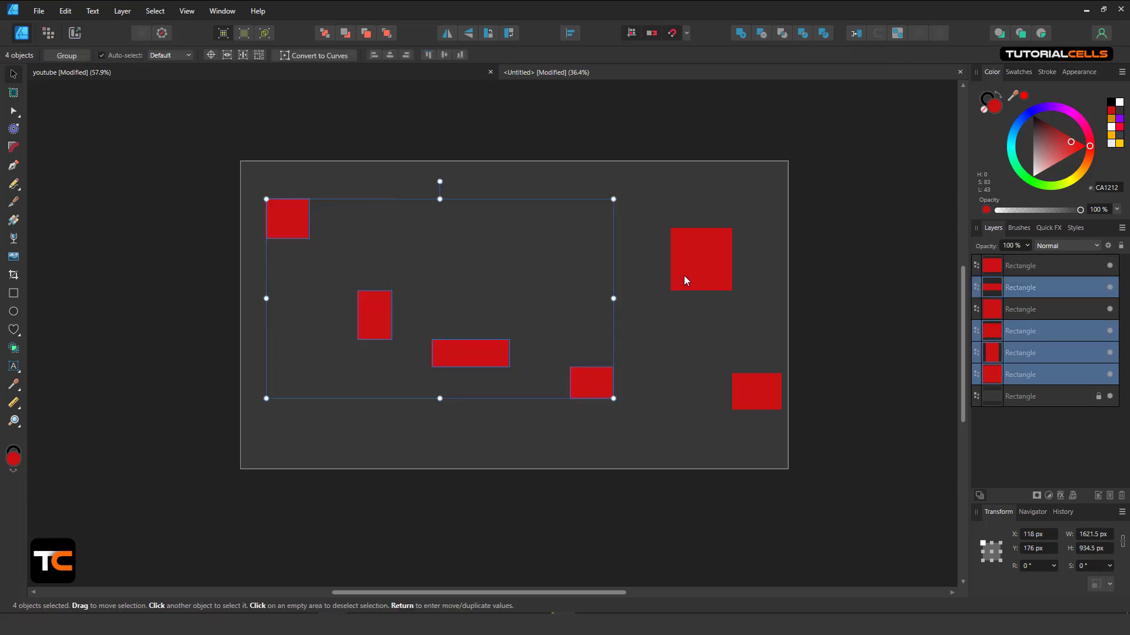
shift+click(684, 276)
shift+click(744, 388)
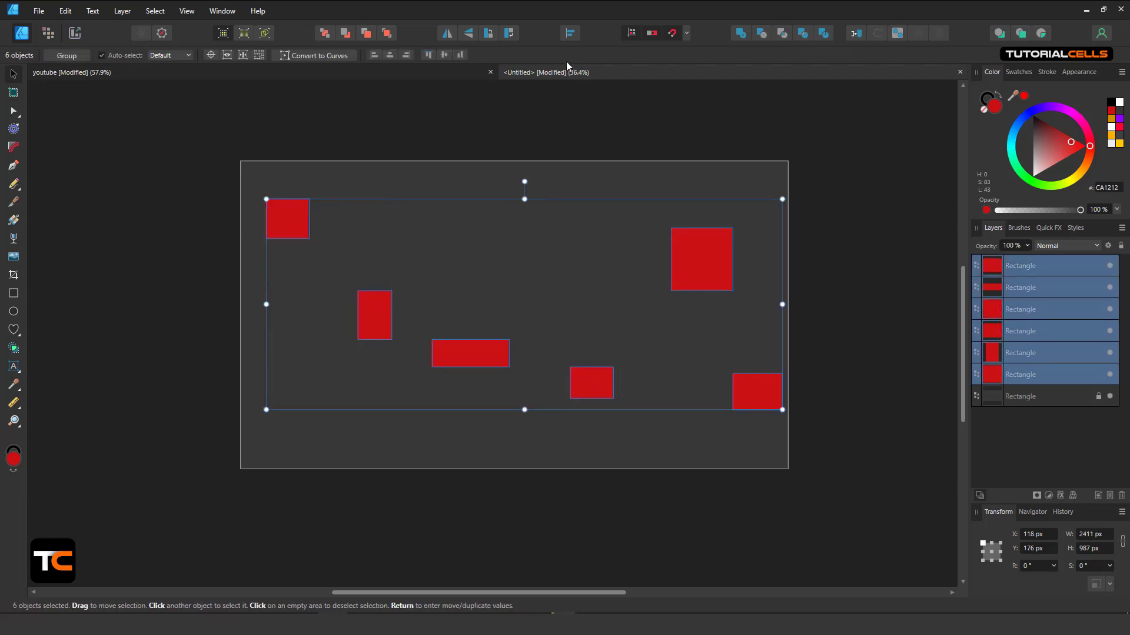
click(568, 34)
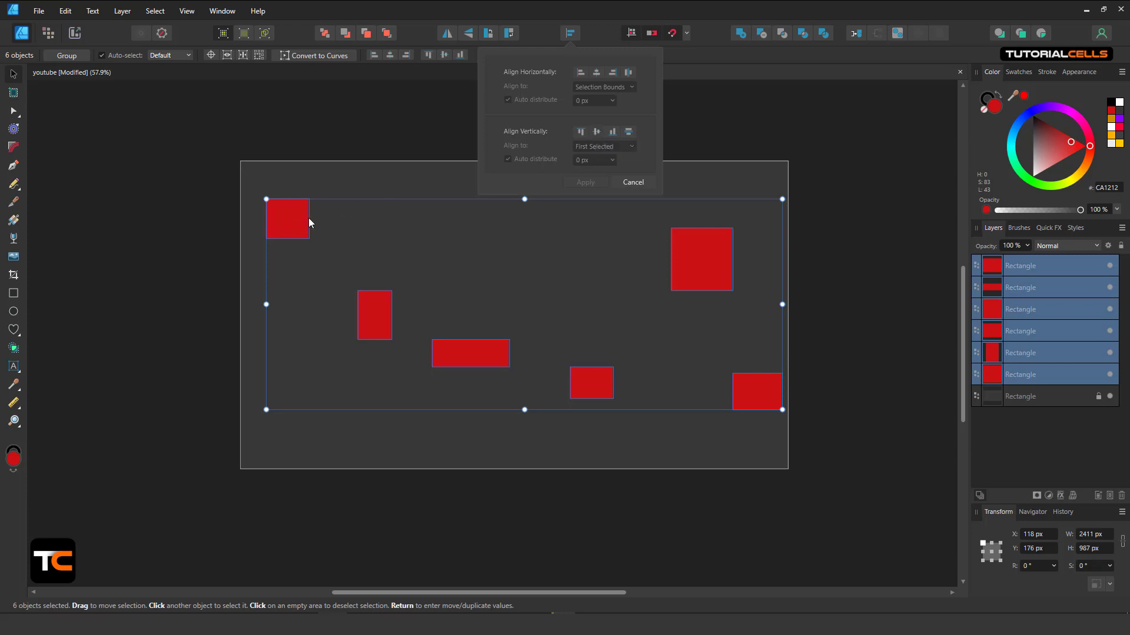
click(597, 132)
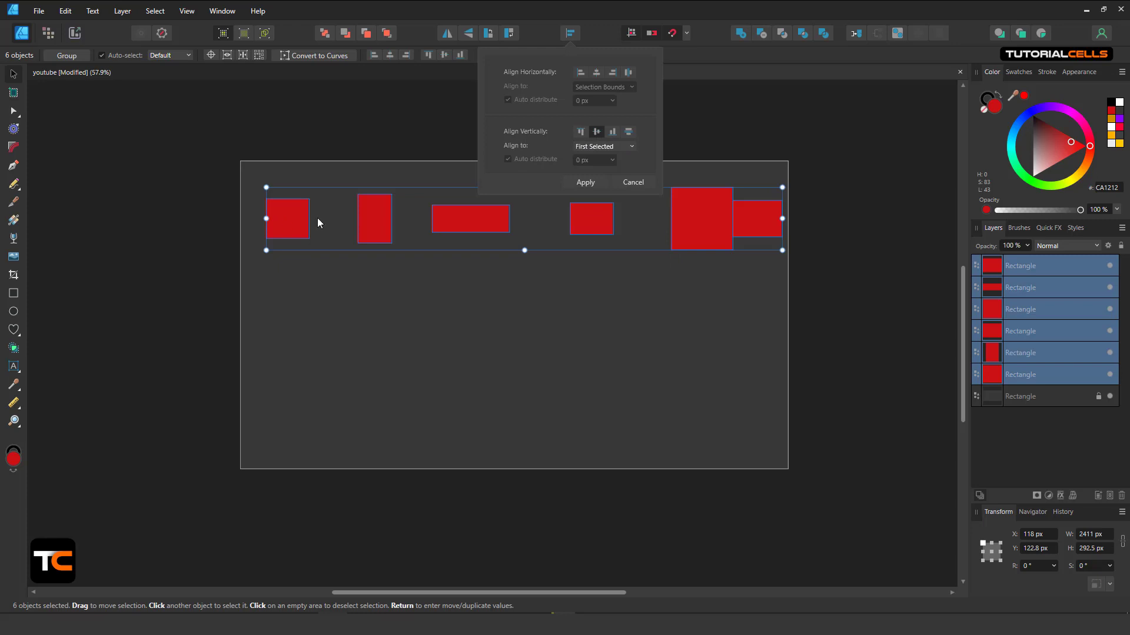
click(583, 148)
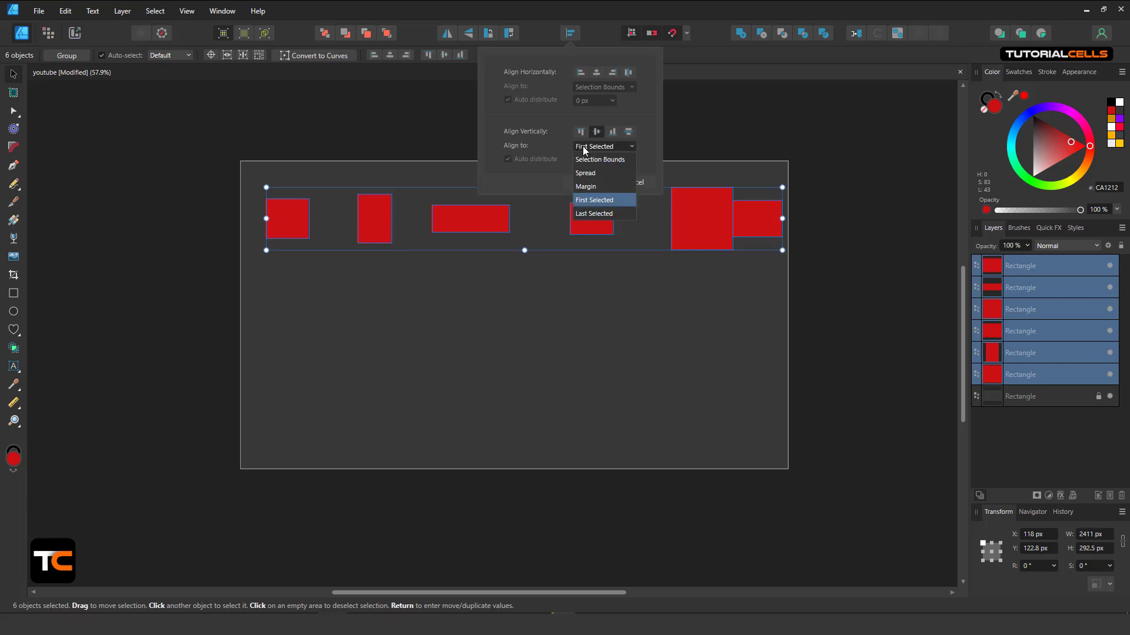
click(518, 170)
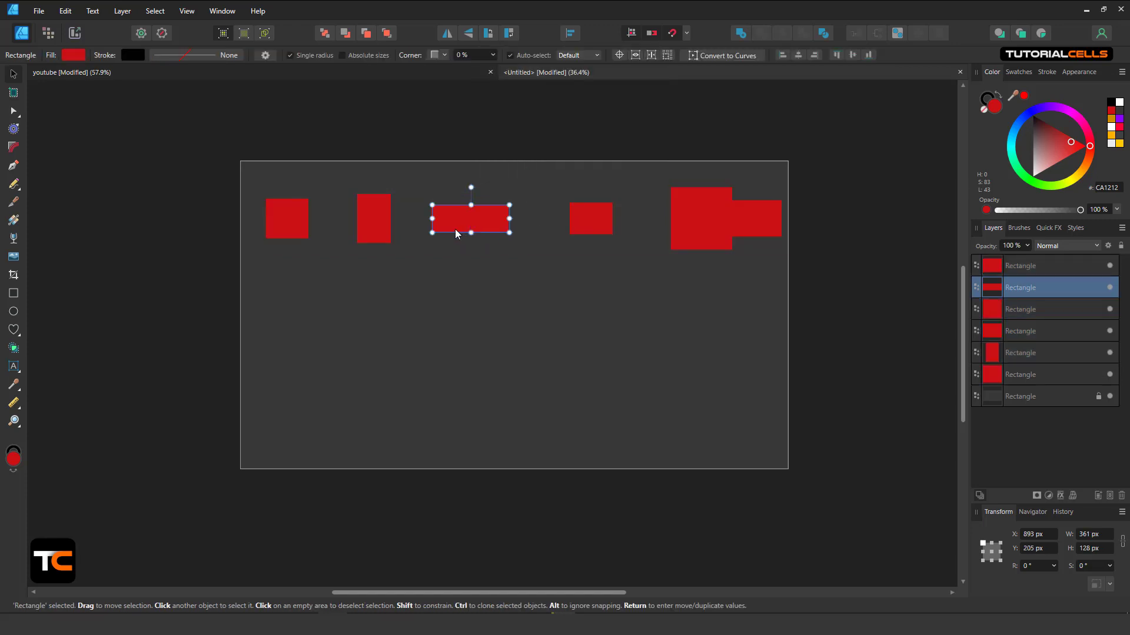
Stagger the five other rectangles down the middle of the page and delete the square at the page's upper left.
drag(454, 228, 498, 208)
drag(584, 228, 573, 274)
drag(682, 236, 465, 364)
drag(744, 224, 600, 383)
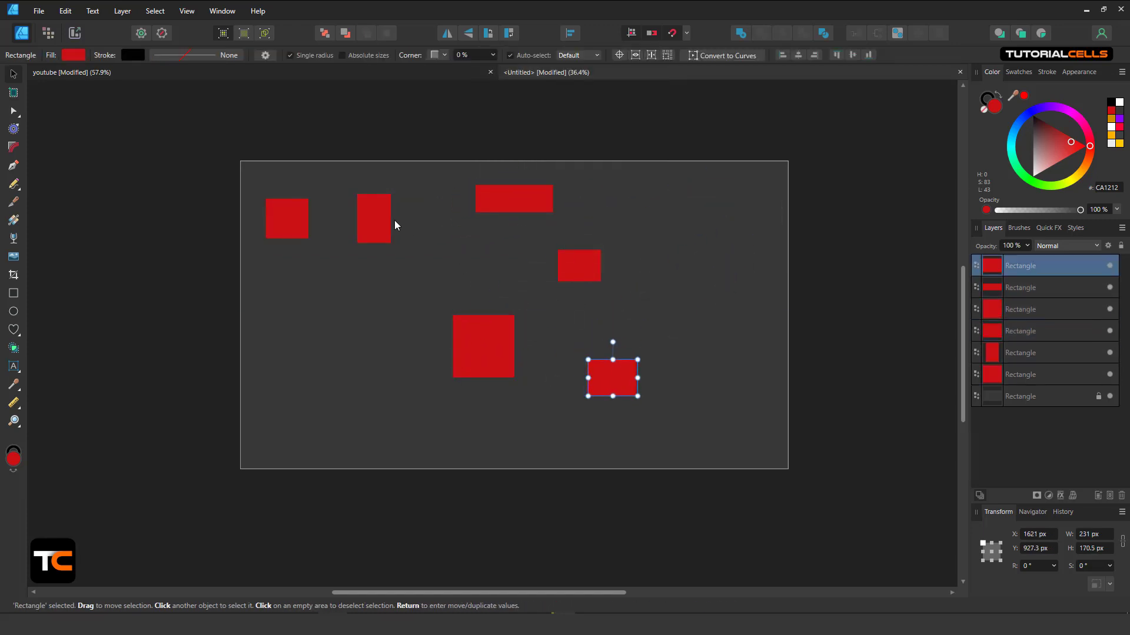
drag(385, 226, 458, 452)
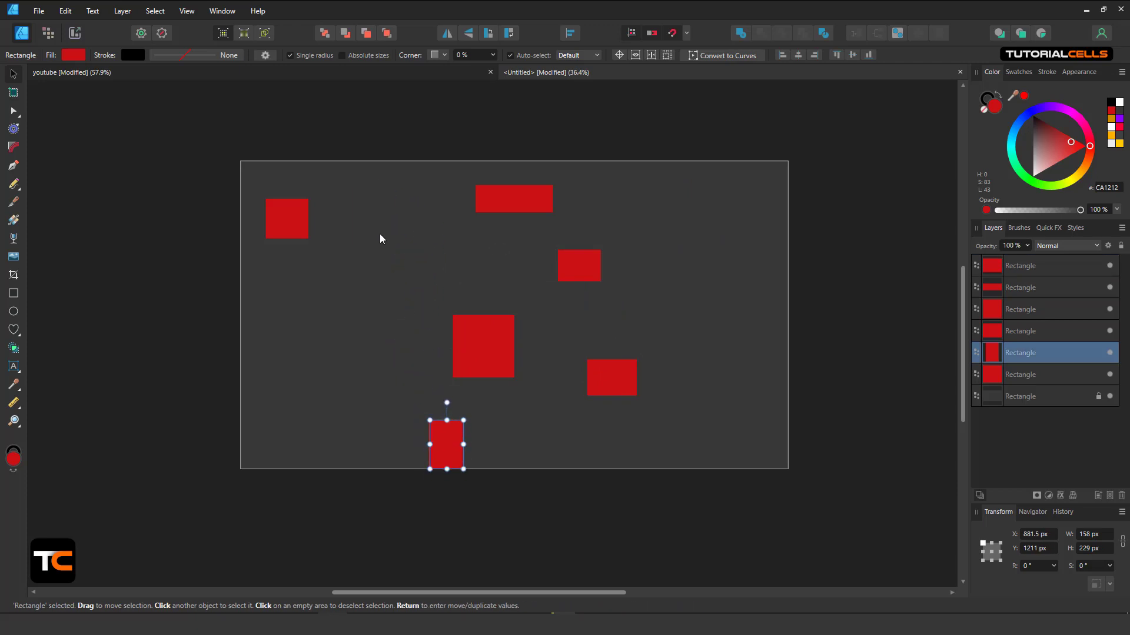
click(293, 227)
key(Delete)
Select the five rectangles and align them horizontally to the Spread, first by their centres and finally by their left edges.
drag(372, 131, 683, 520)
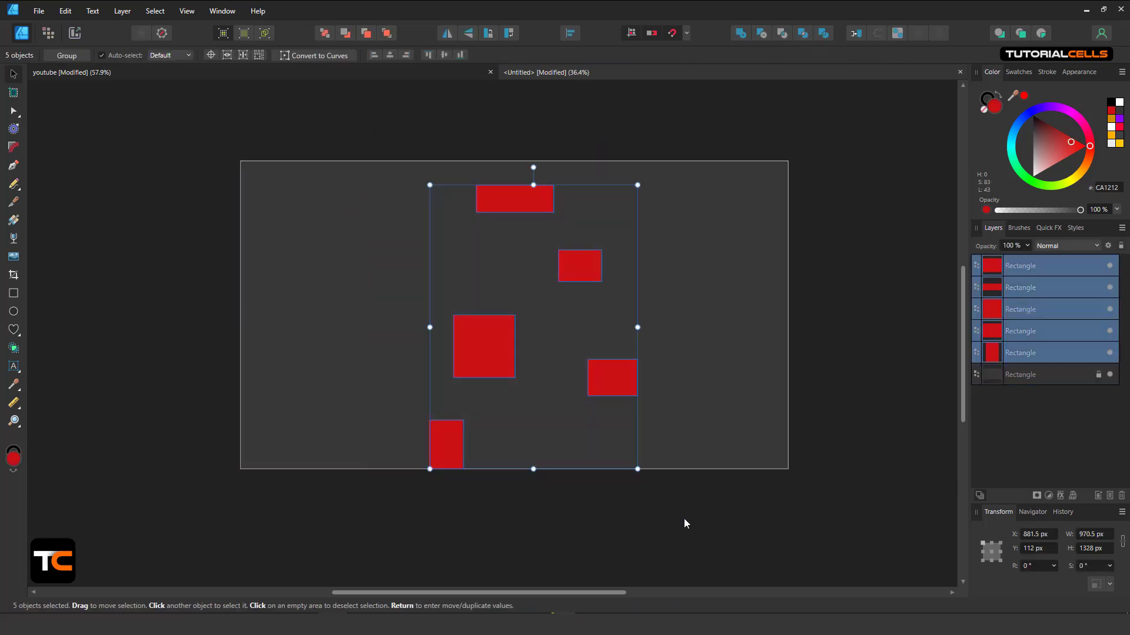
click(570, 35)
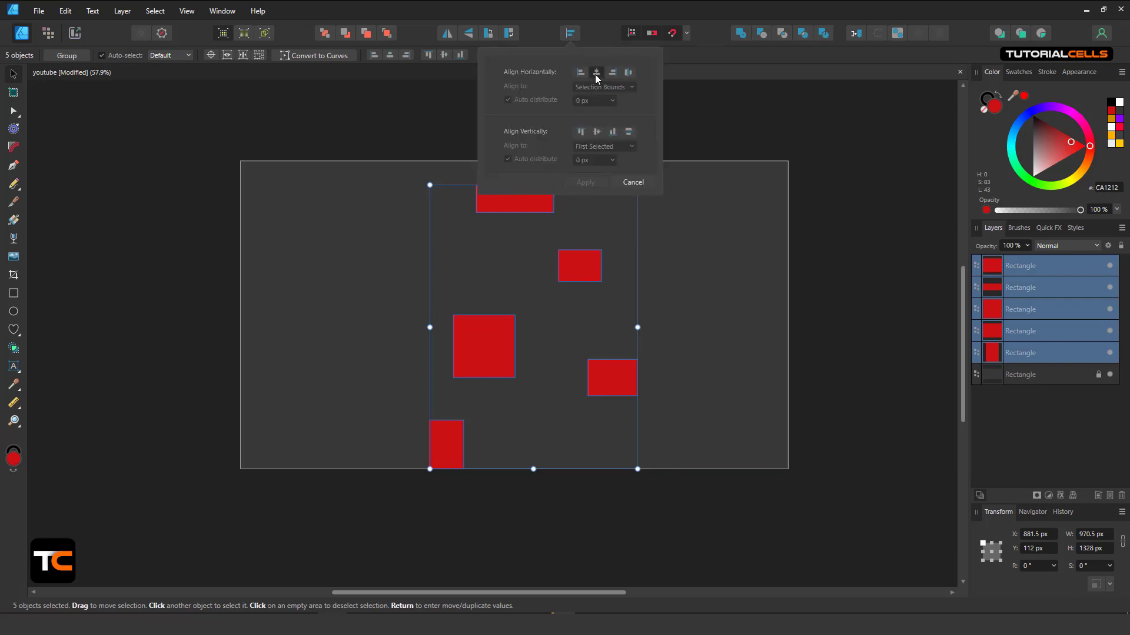
click(596, 73)
click(610, 87)
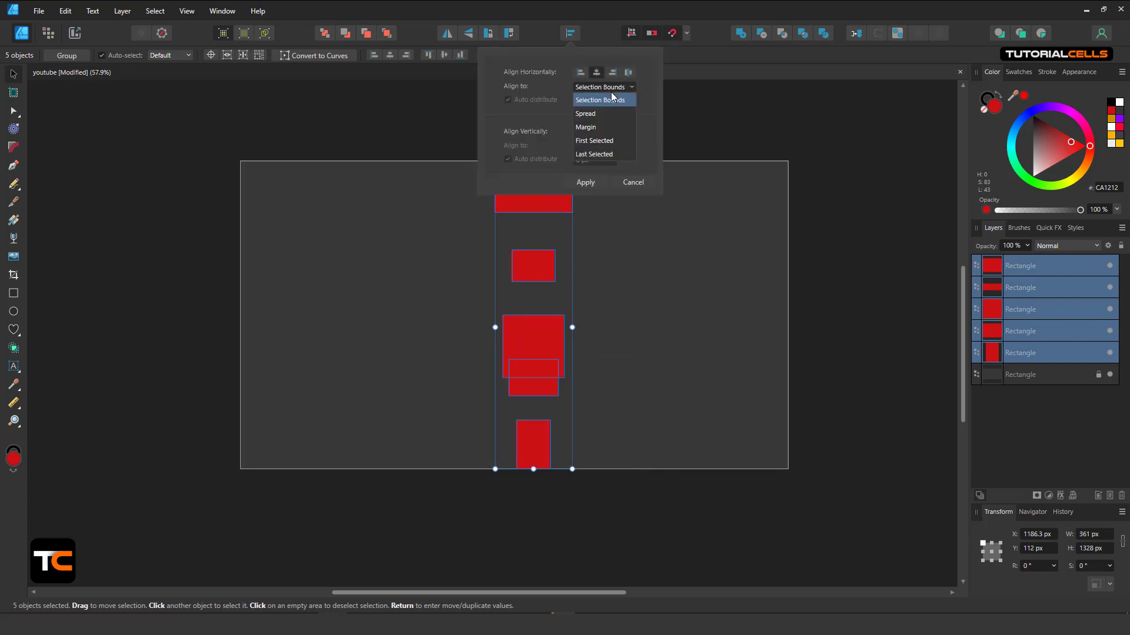
click(602, 113)
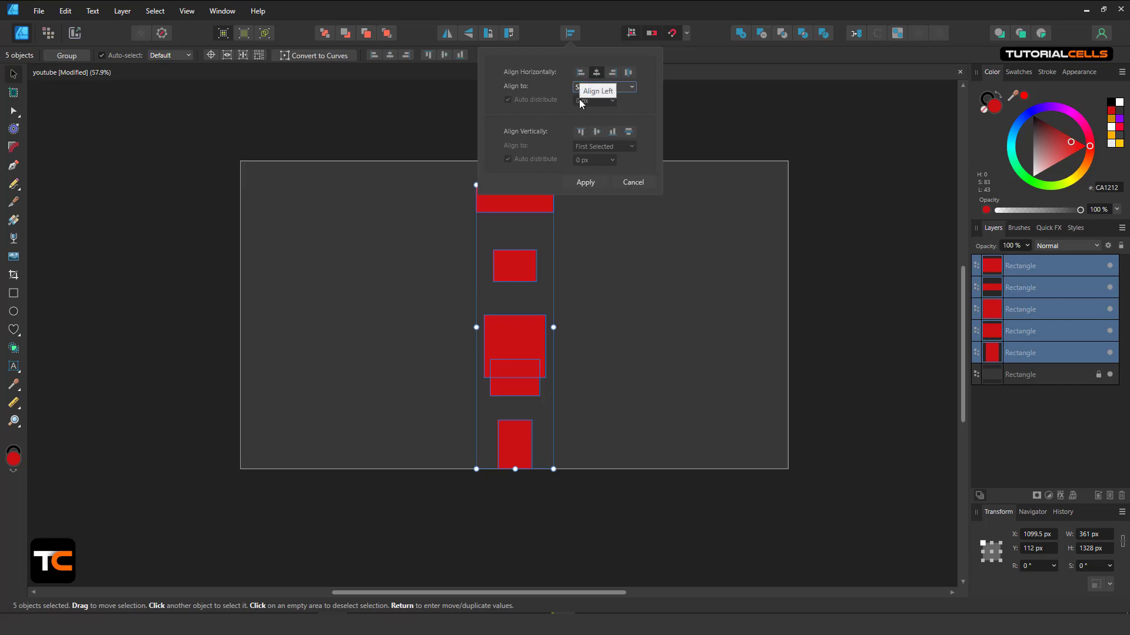
click(580, 73)
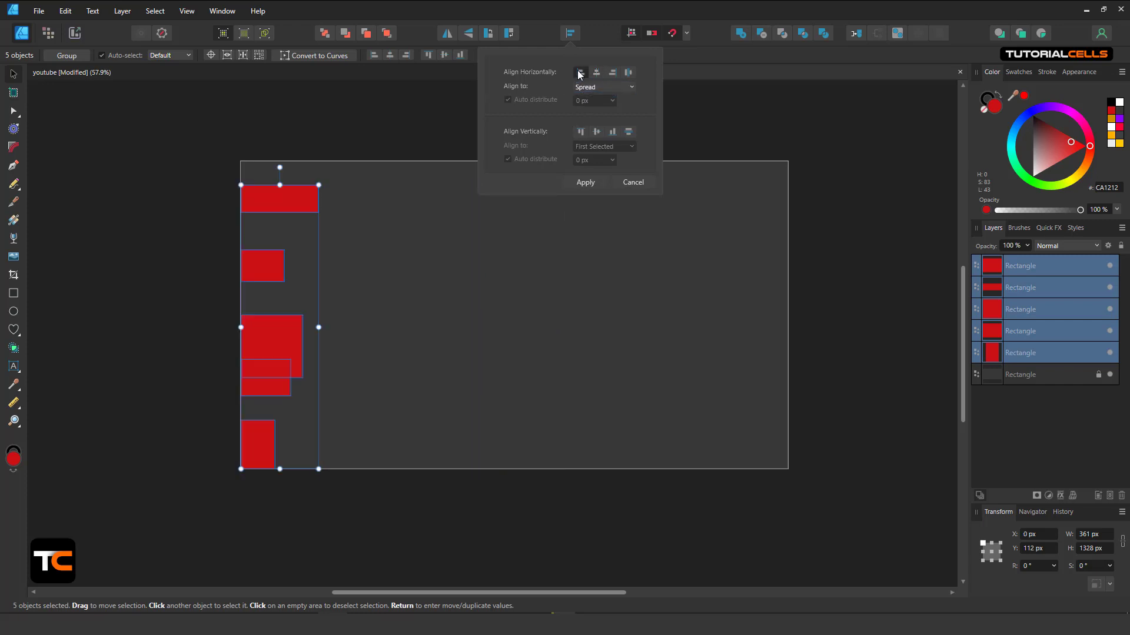
click(284, 338)
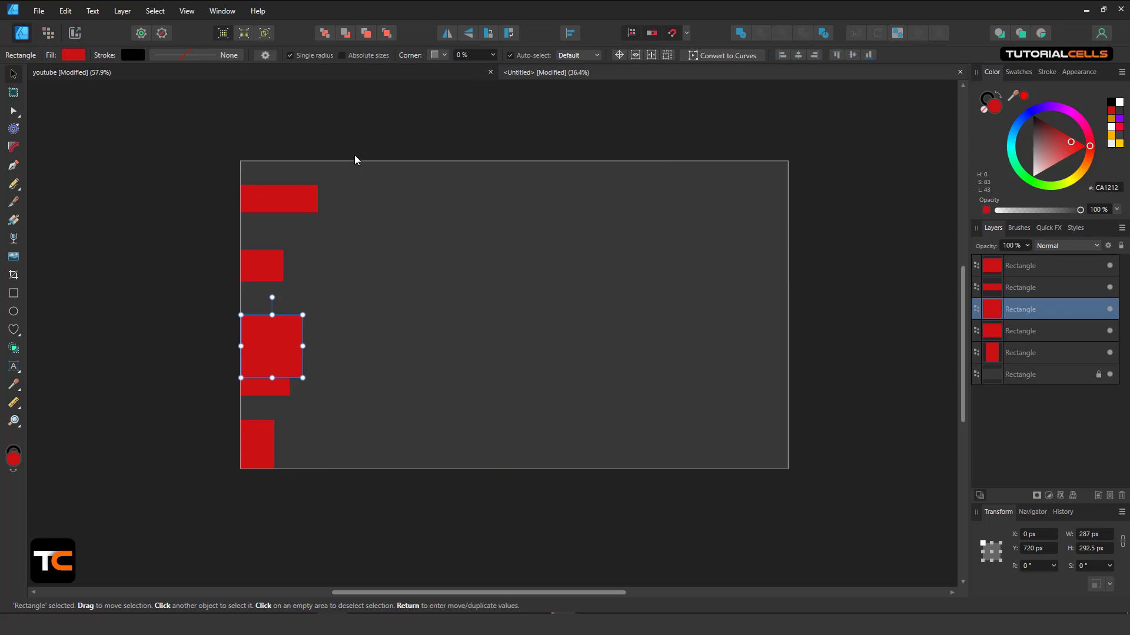
Select the five rectangles and distribute them horizontally with Auto distribute off and a spacing of -215.2 px.
drag(355, 154, 200, 517)
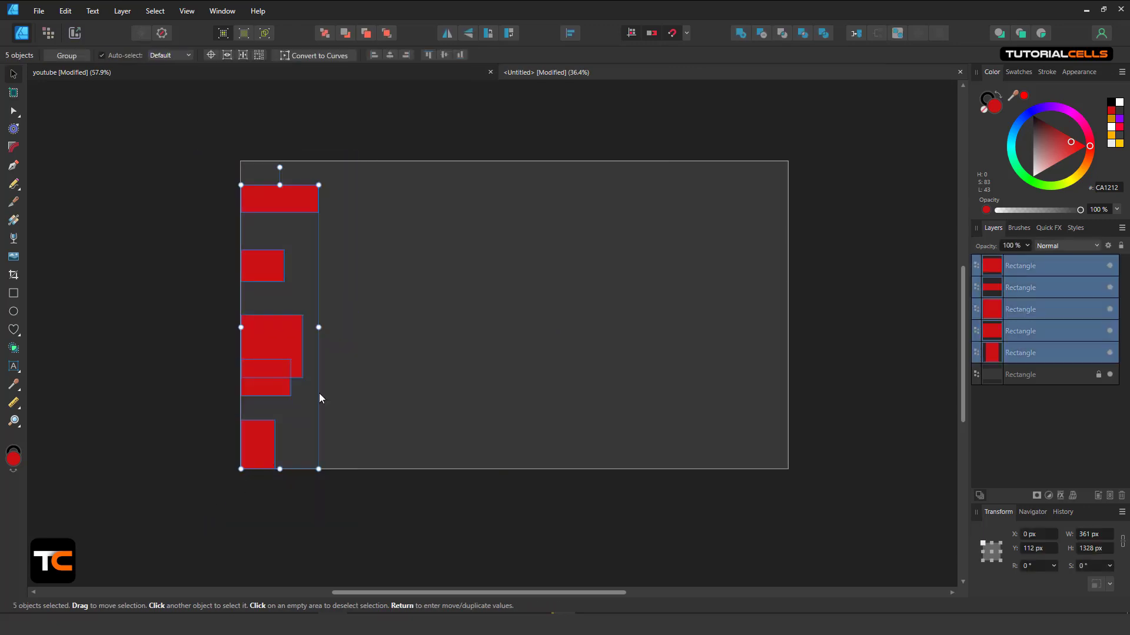
click(574, 33)
click(629, 72)
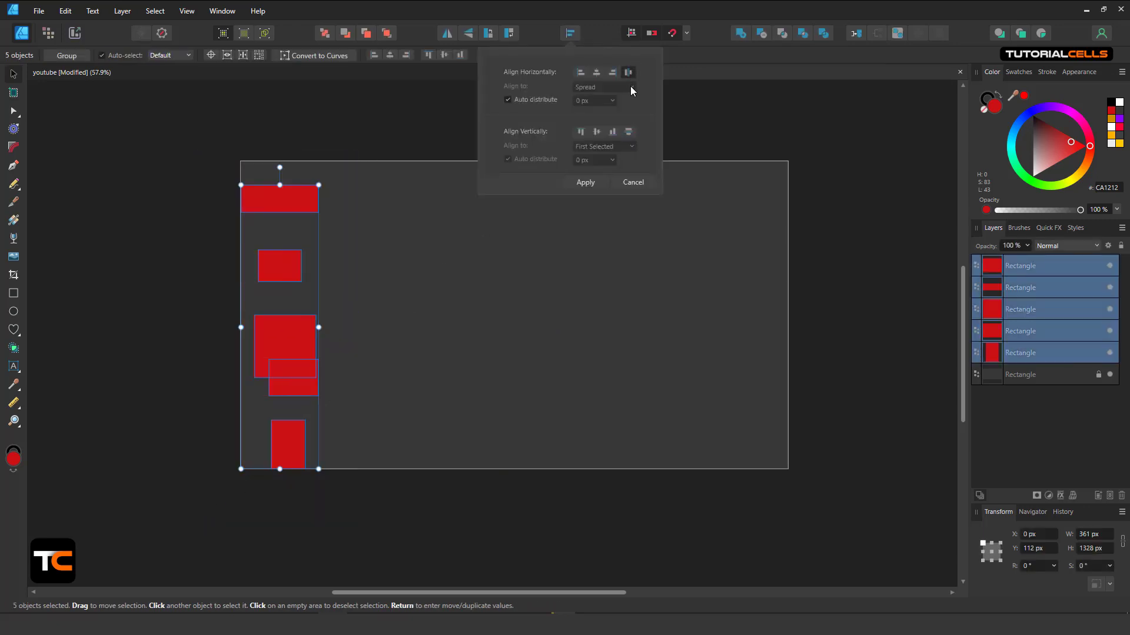
click(534, 101)
click(612, 100)
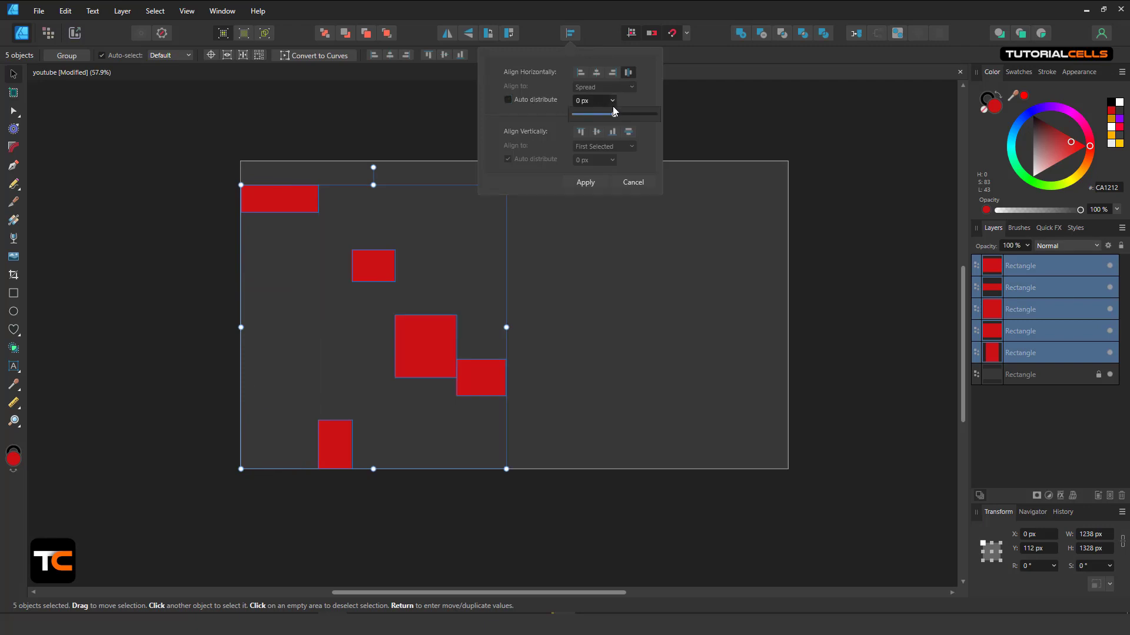
mouse_move(614, 114)
mouse_down()
mouse_move(585, 118)
mouse_move(598, 122)
mouse_up()
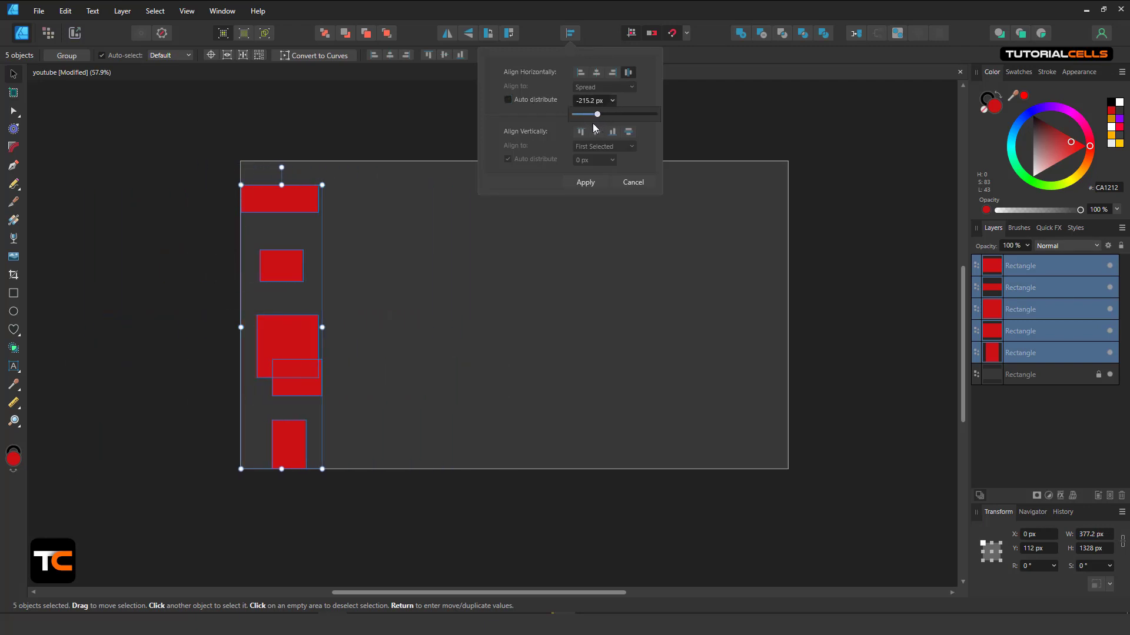
click(379, 256)
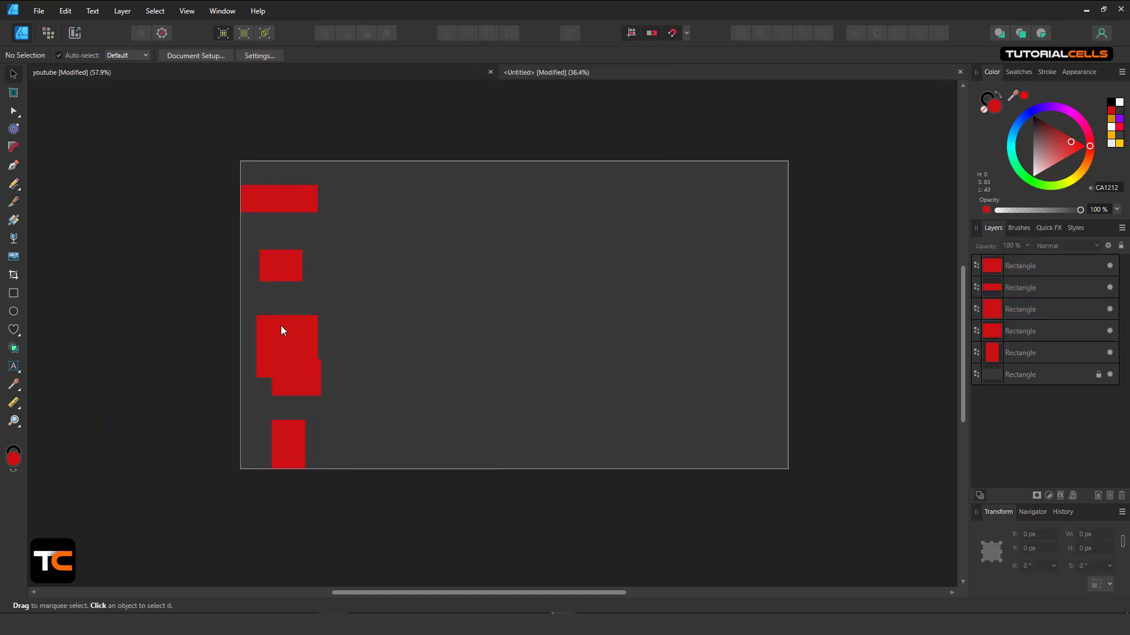
Arrange the four smaller and square rectangles in a horizontal row and delete the wide rectangle at the page's upper left.
drag(280, 326, 375, 277)
drag(303, 377, 474, 284)
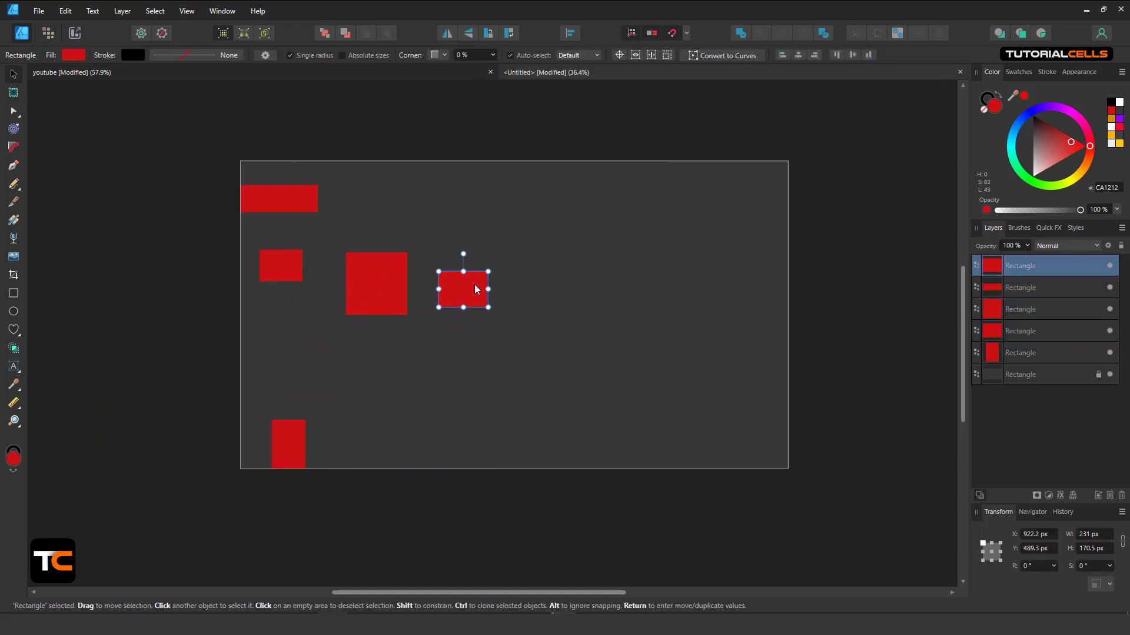
drag(309, 442, 556, 282)
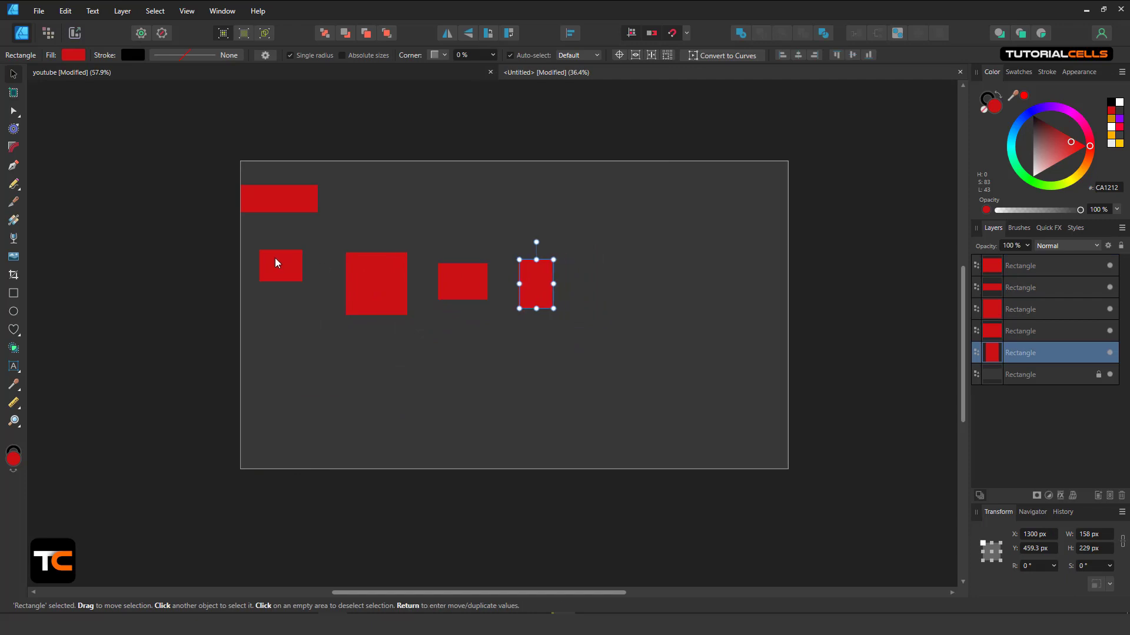
drag(273, 260, 619, 274)
click(316, 206)
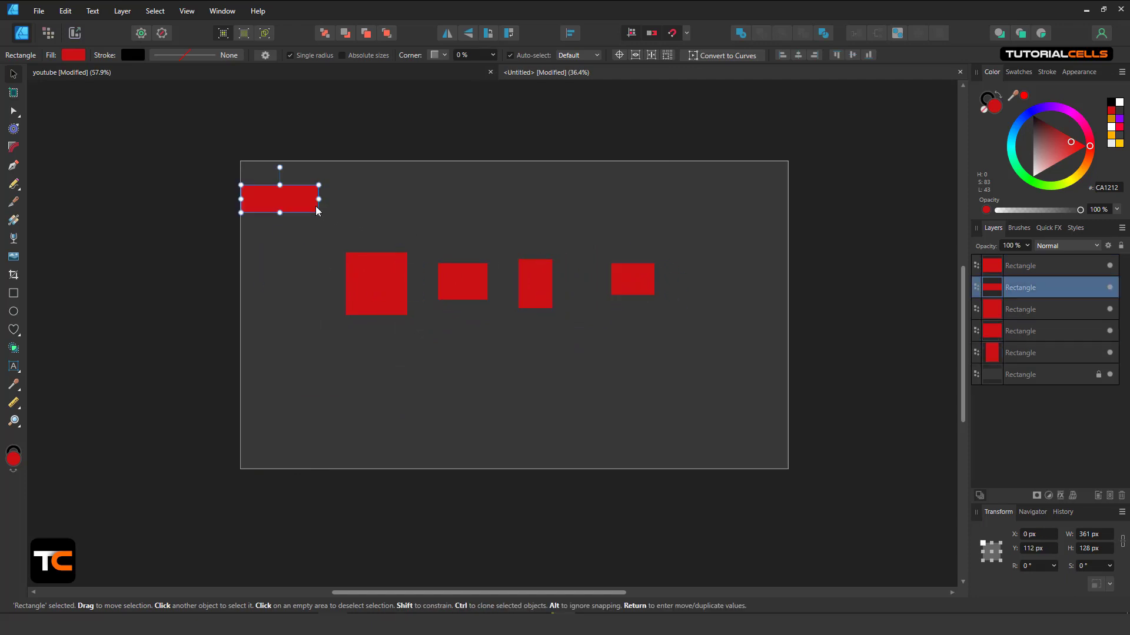
key(Delete)
Shift the four rectangles in the row so that the horizontal gaps between them are clearly uneven.
scroll(475, 302, up, 3)
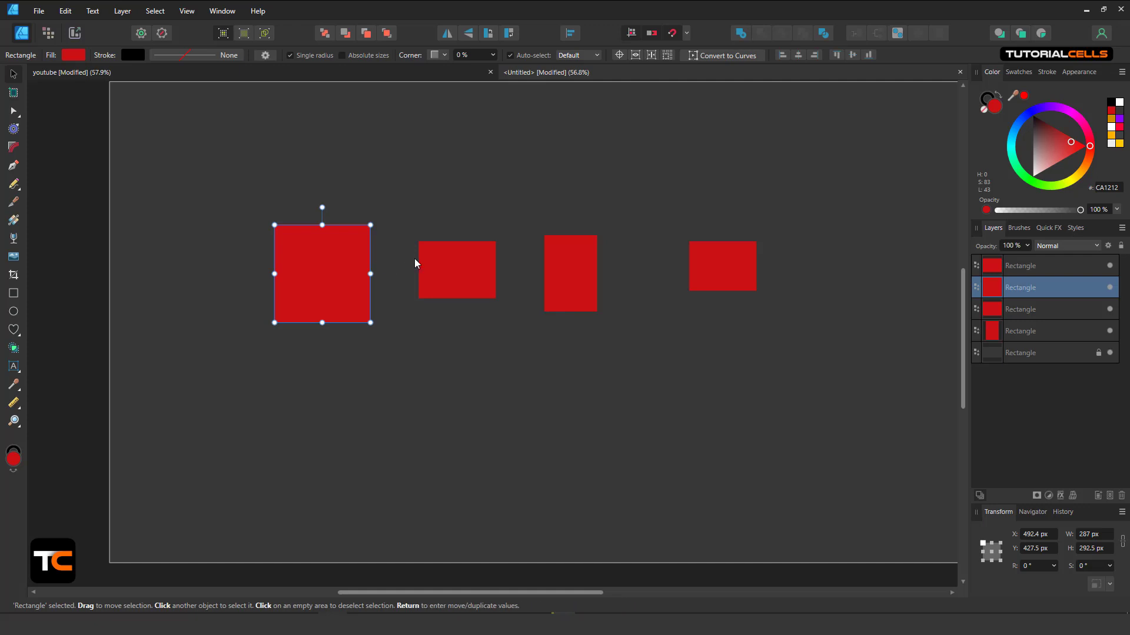
drag(725, 262, 787, 257)
drag(549, 271, 558, 273)
drag(472, 280, 513, 280)
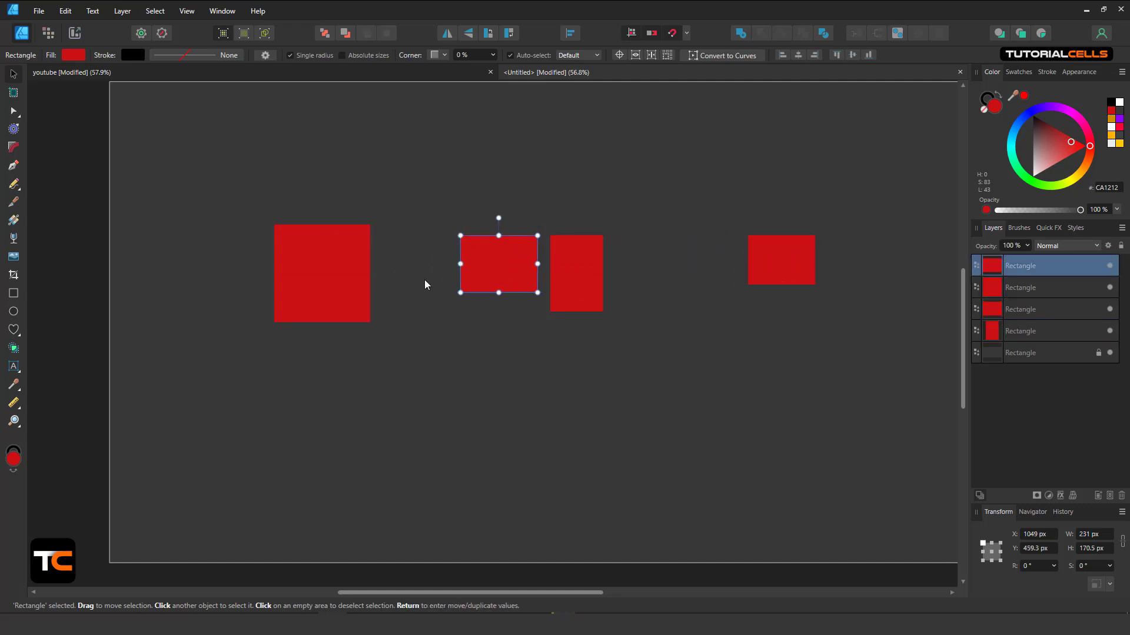
drag(312, 293, 198, 292)
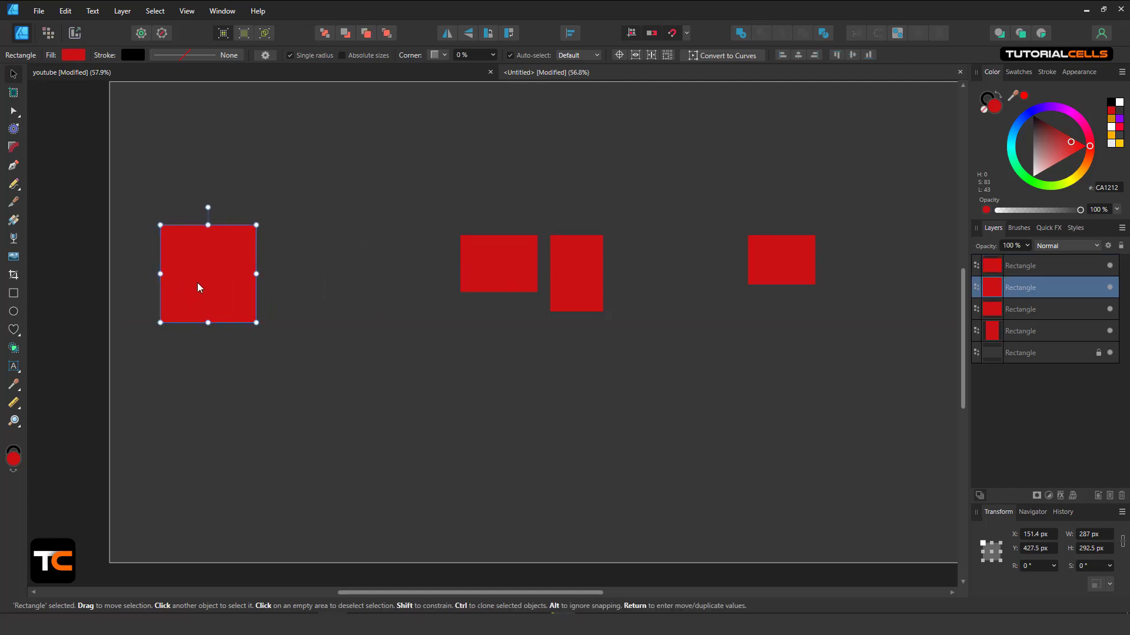
Select the four rectangles in the row, try spacing them vertically and undo that spacing.
drag(121, 174, 864, 368)
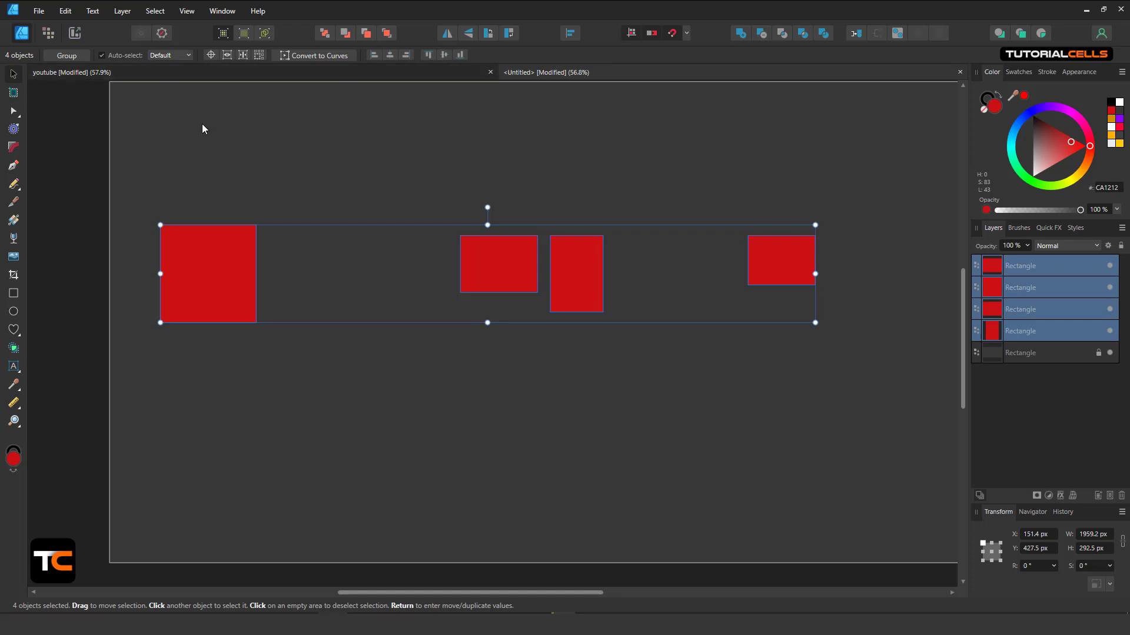
click(180, 12)
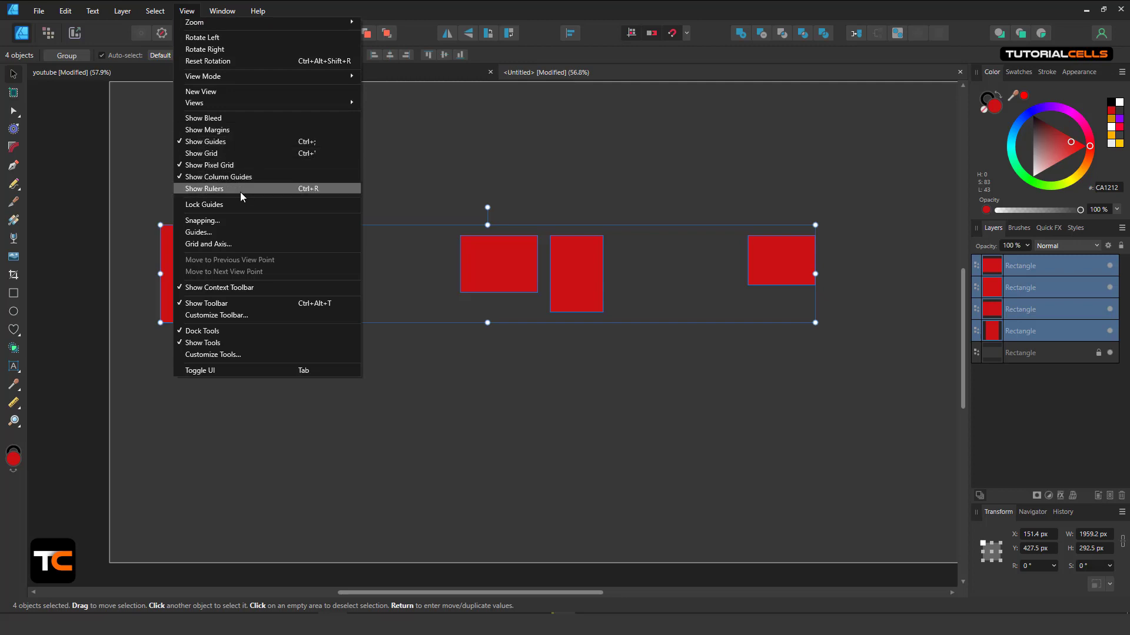
mouse_move(117, 13)
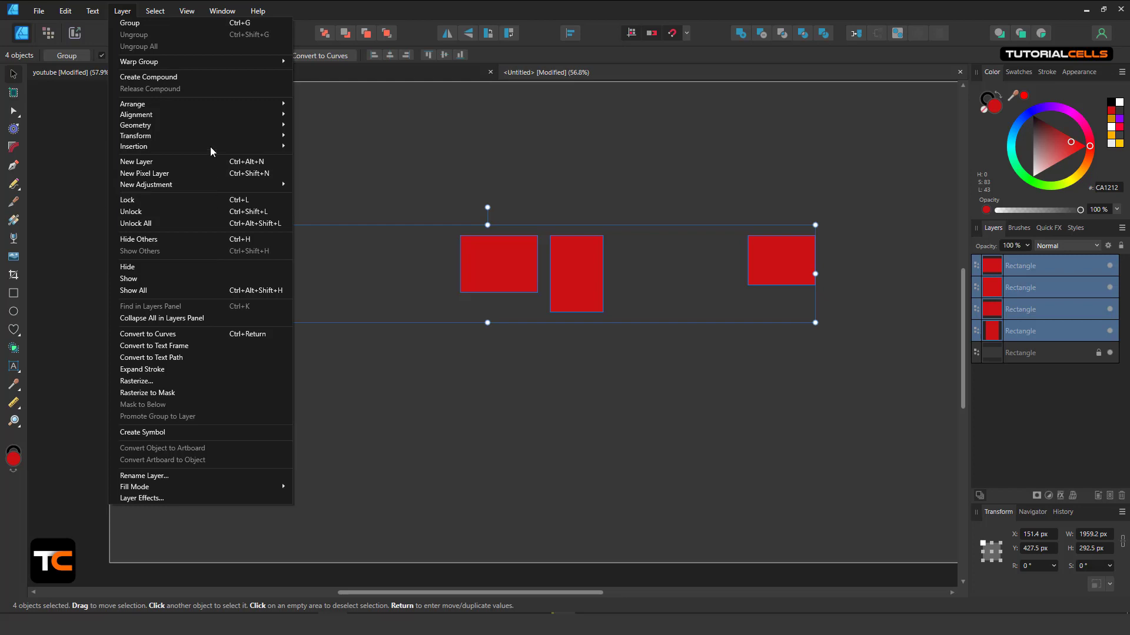
mouse_move(211, 114)
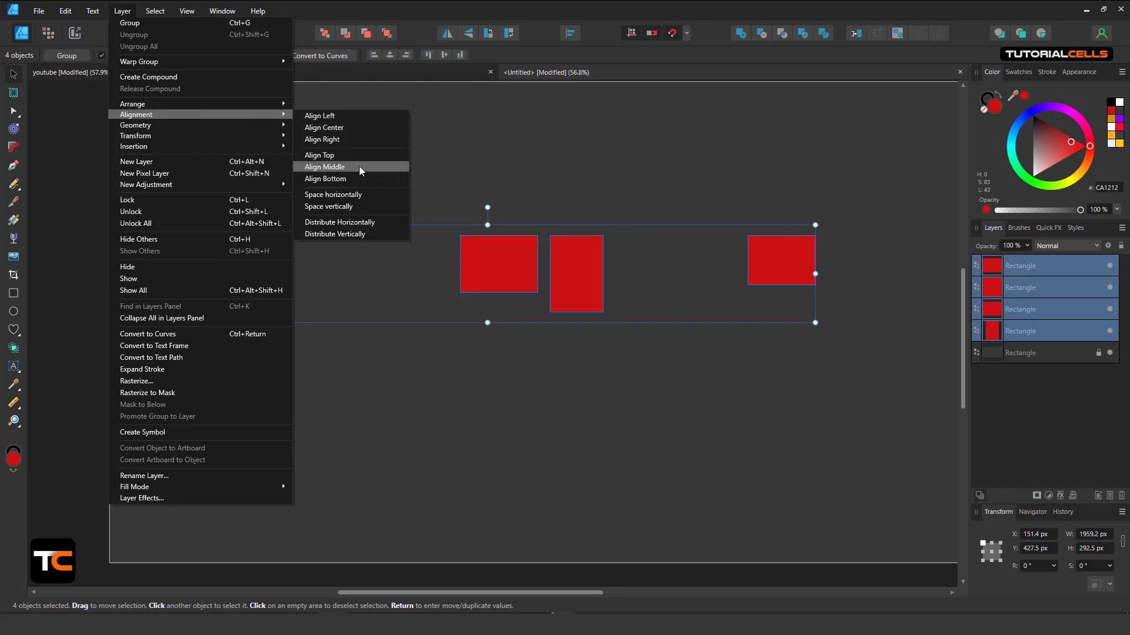
click(328, 207)
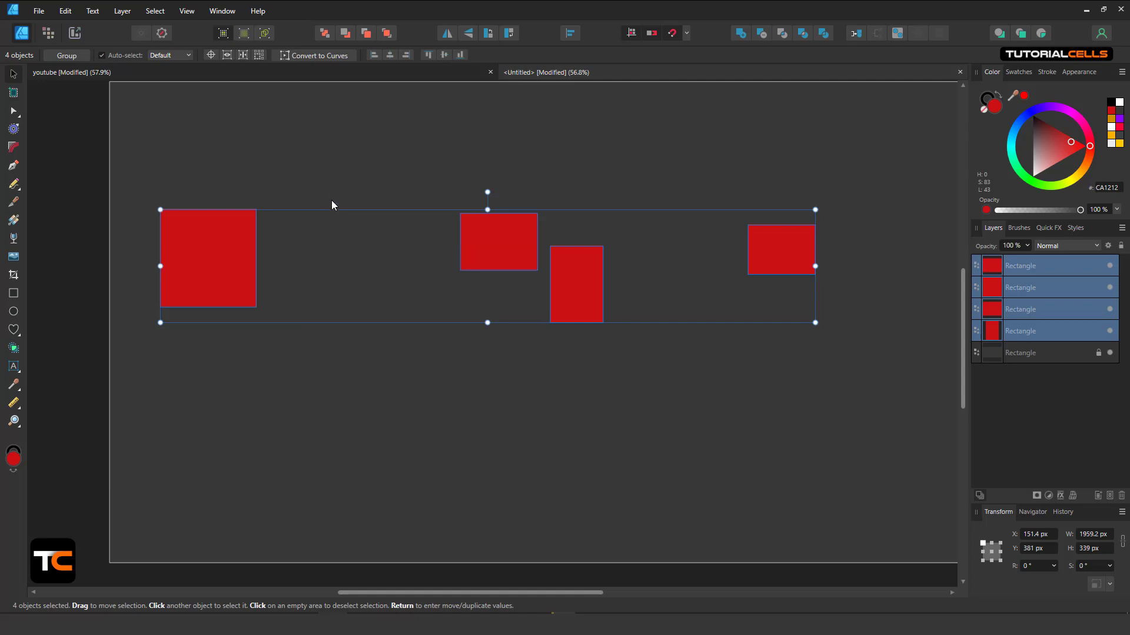
key(ctrl+z)
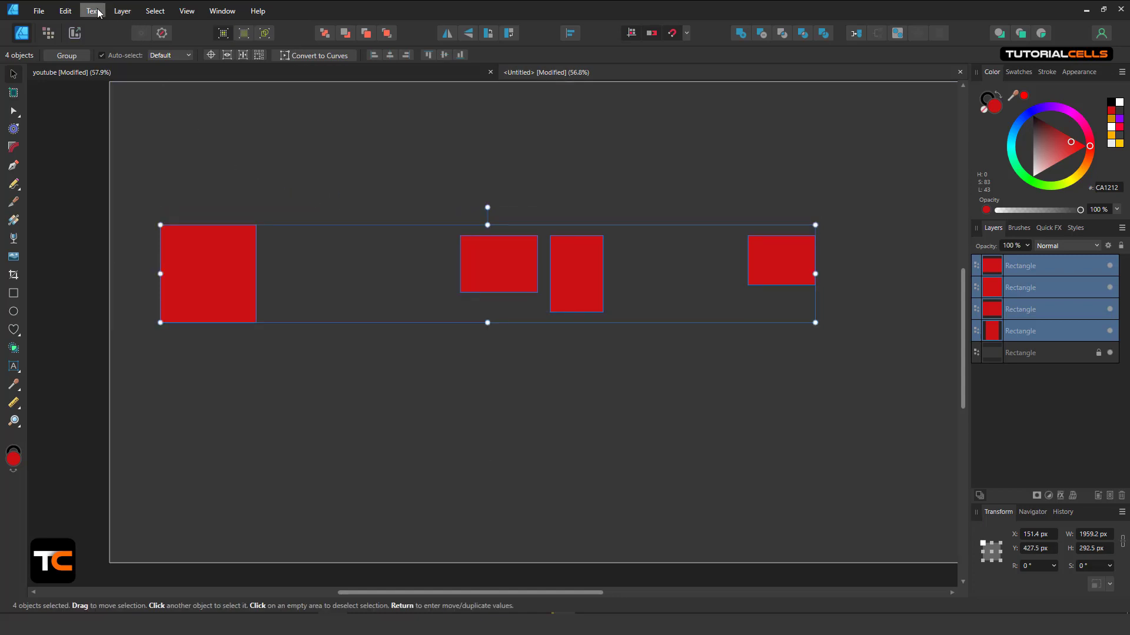
Space the four selected rectangles horizontally with equal gaps between their edges using Space horizontally.
click(122, 11)
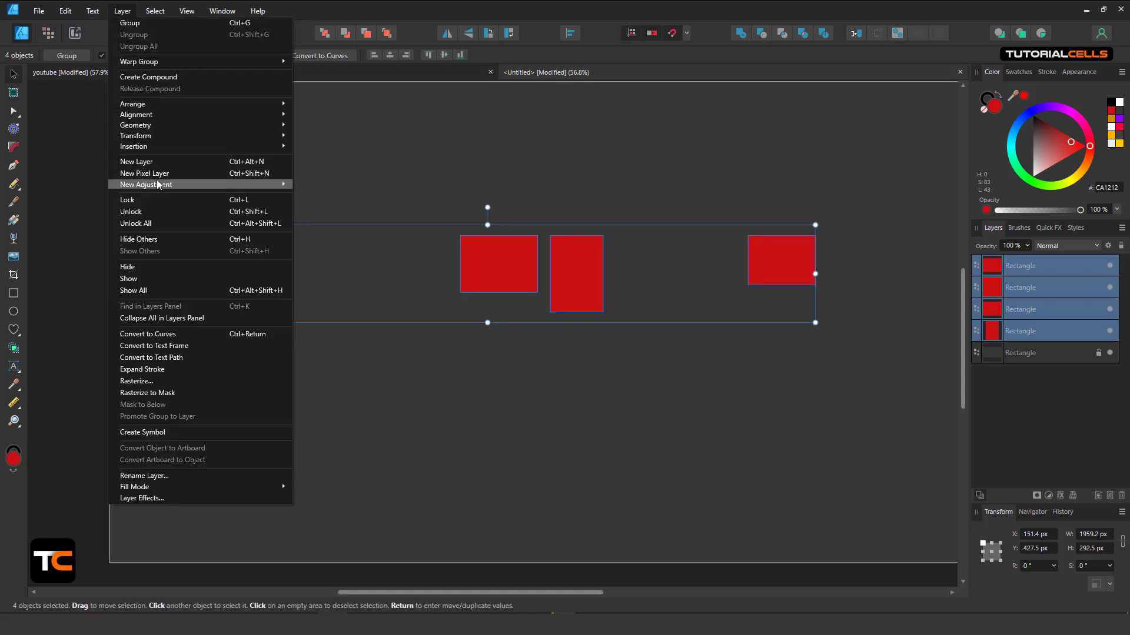
mouse_move(164, 120)
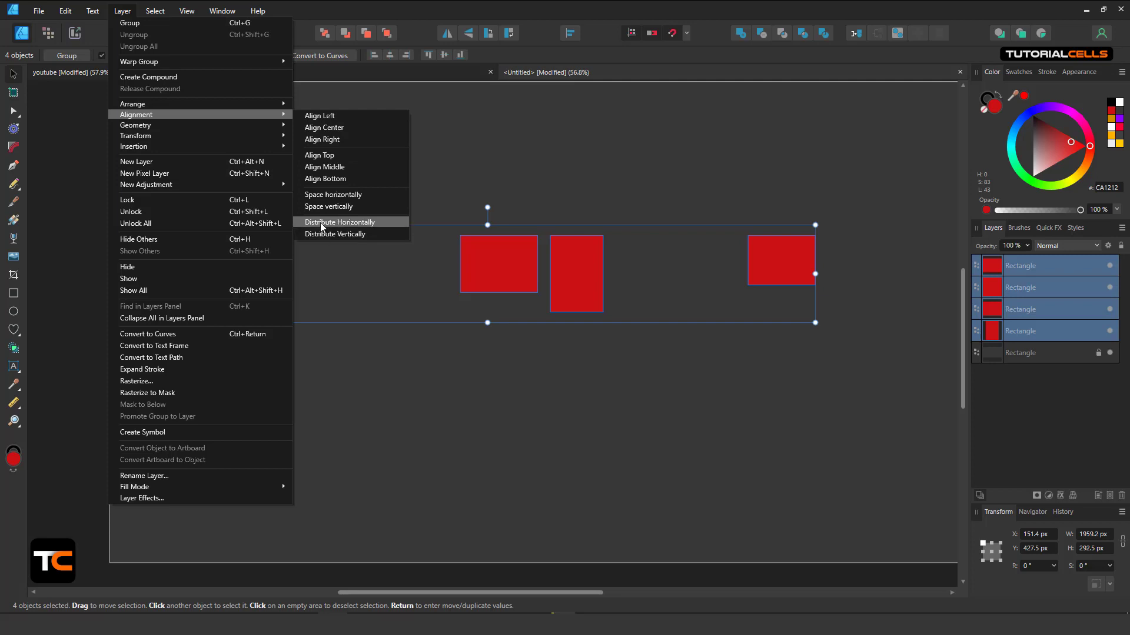
click(334, 194)
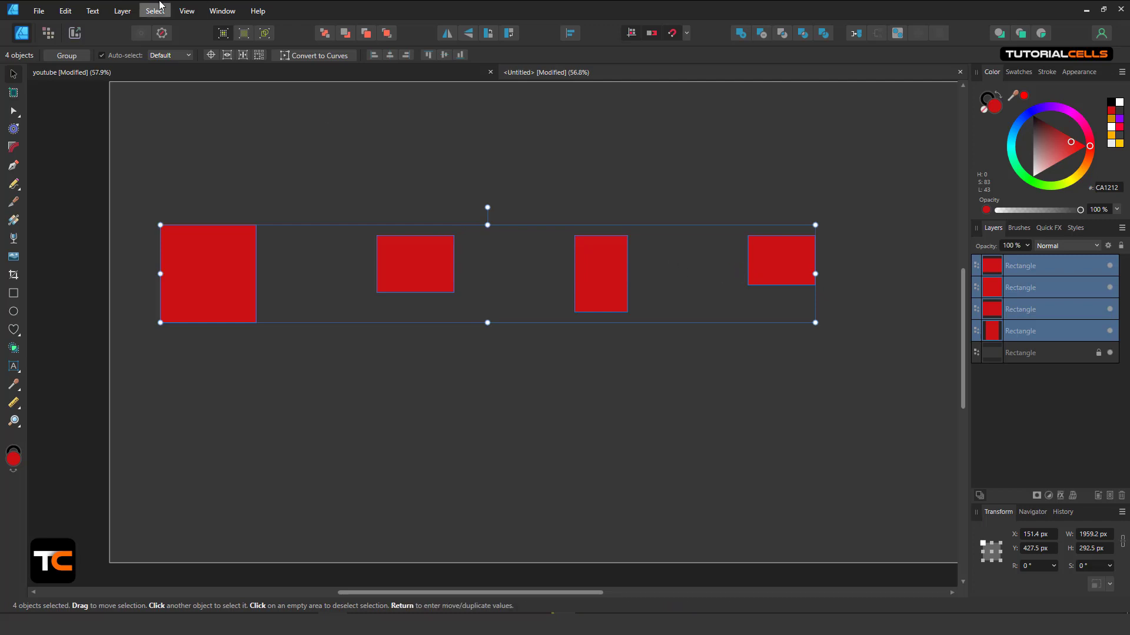
Apply Distribute Horizontally to the four selected rectangles.
click(186, 11)
mouse_move(141, 12)
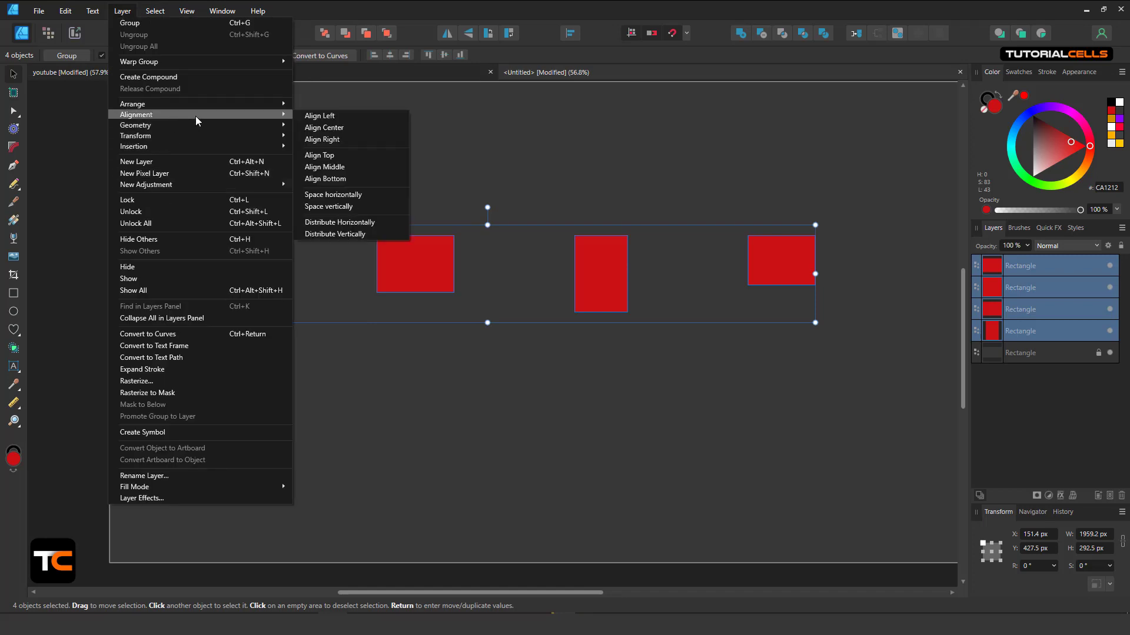
click(361, 225)
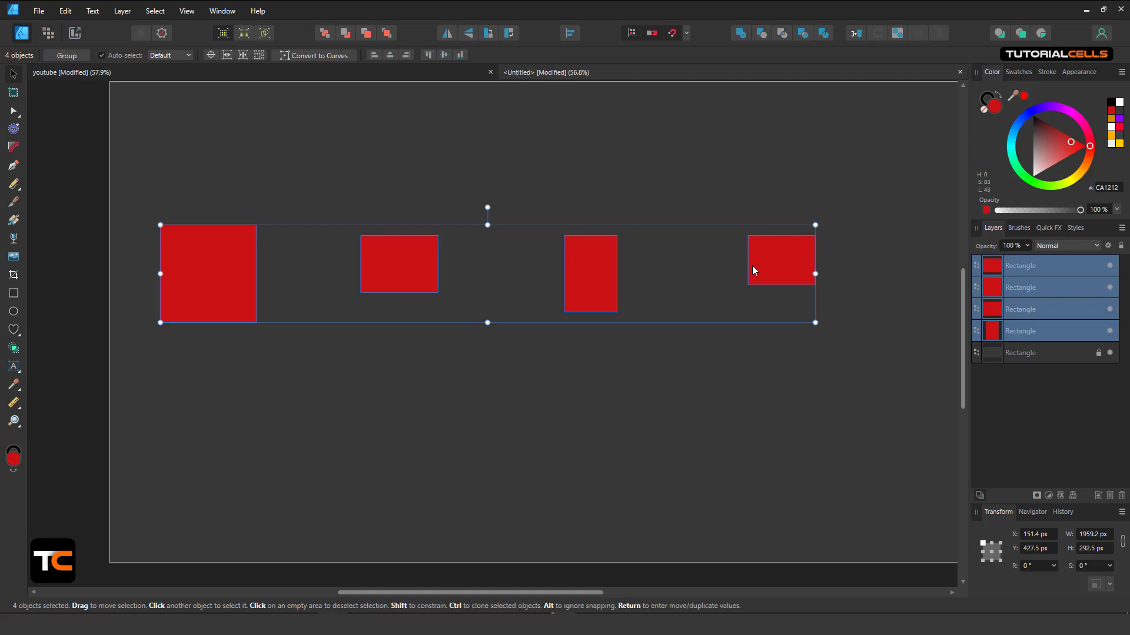
click(123, 11)
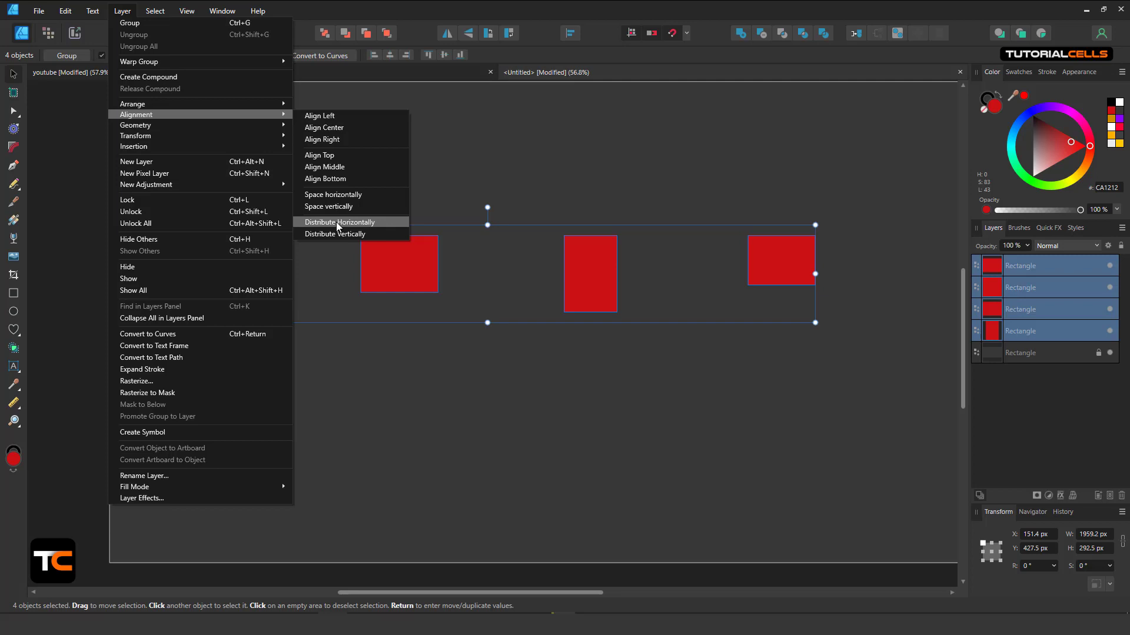
click(327, 274)
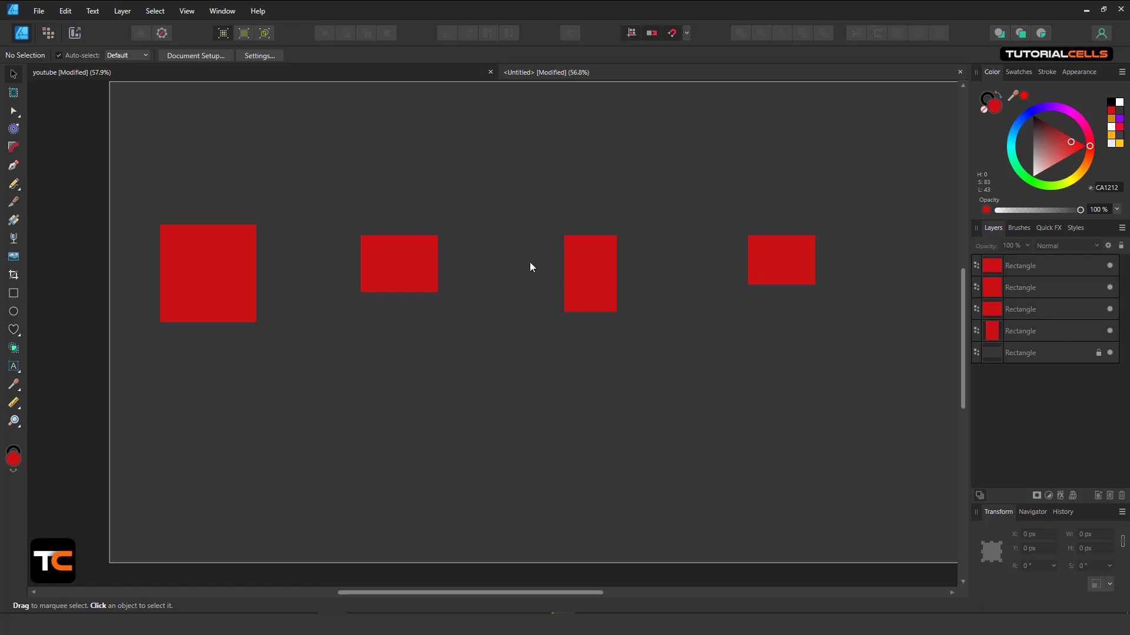
drag(144, 181, 818, 341)
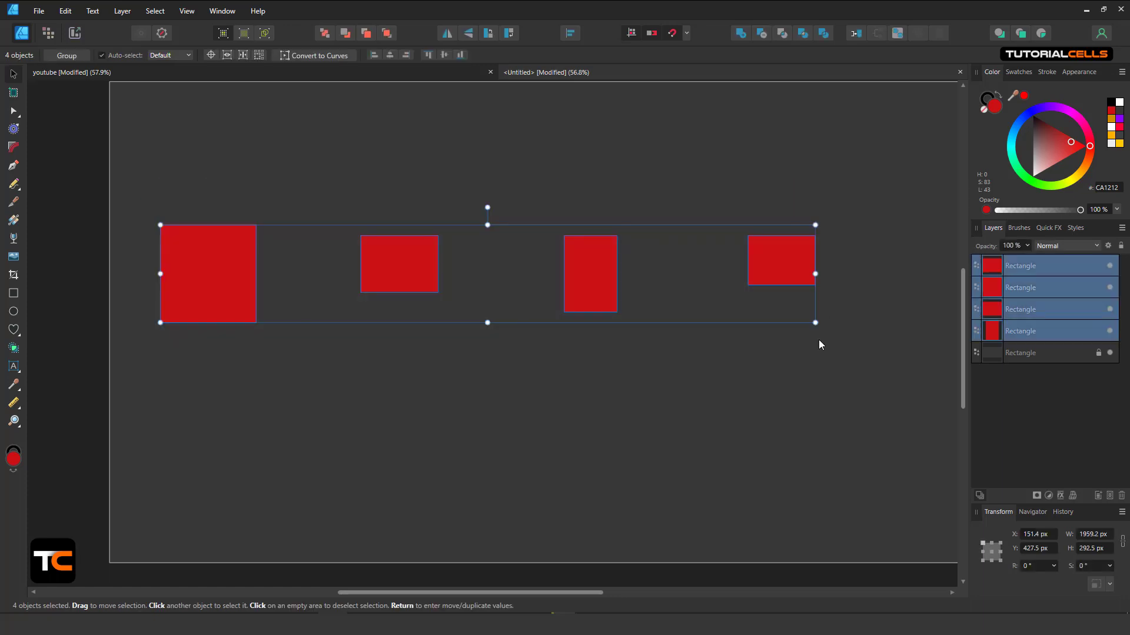
click(569, 34)
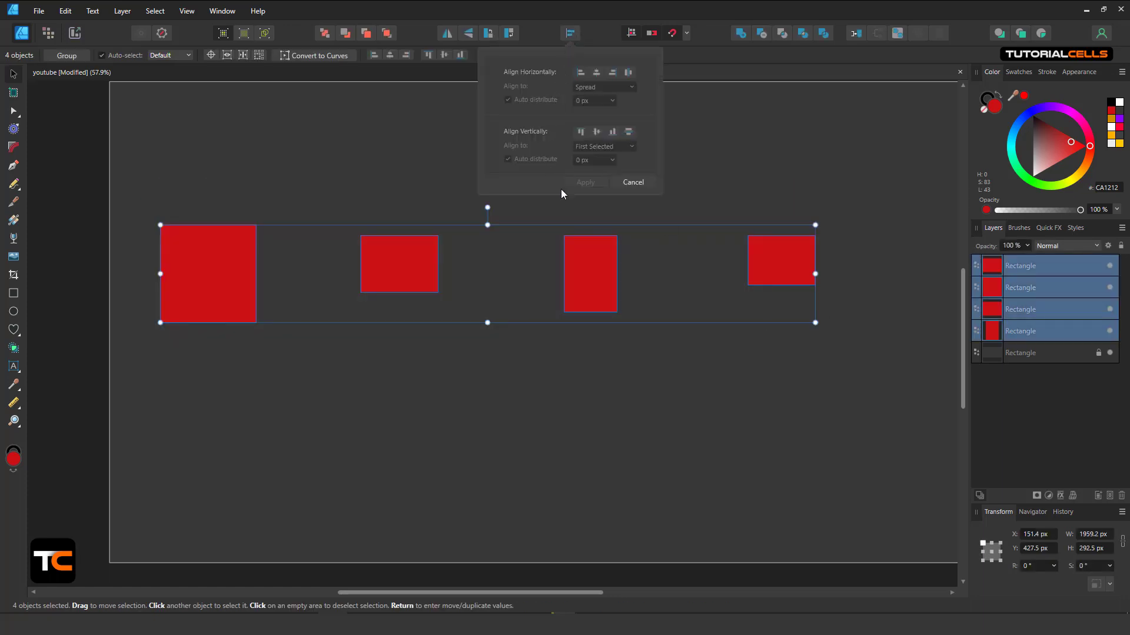
click(707, 392)
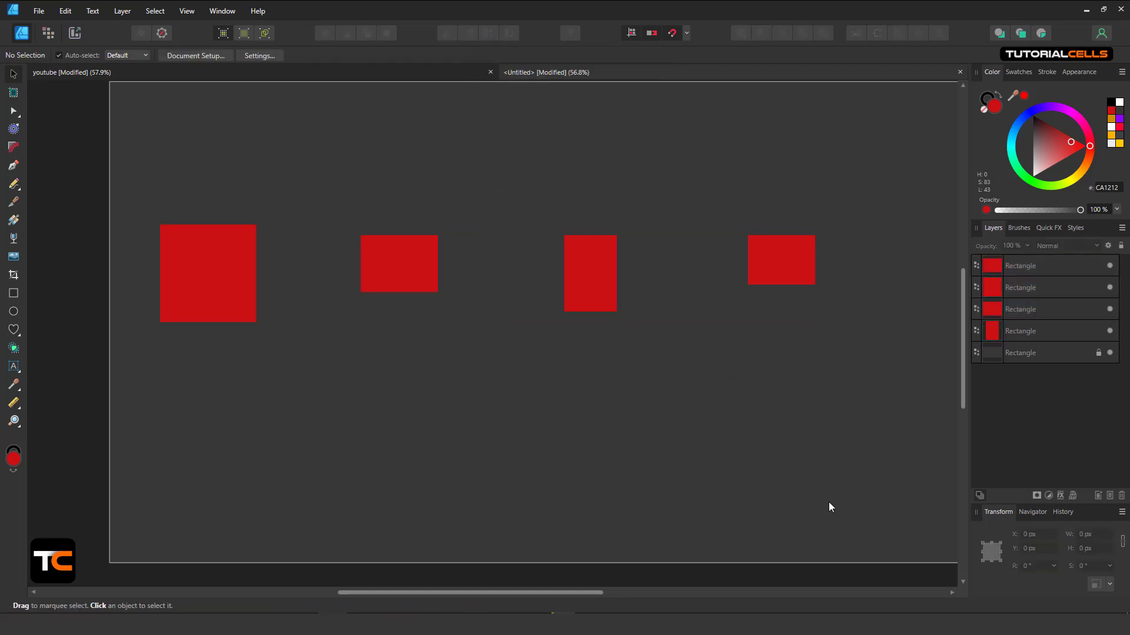
Delete the four rectangles and draw a long wavy freehand curve with a few zigzags across the page using the Pencil tool.
drag(116, 169, 902, 391)
key(Delete)
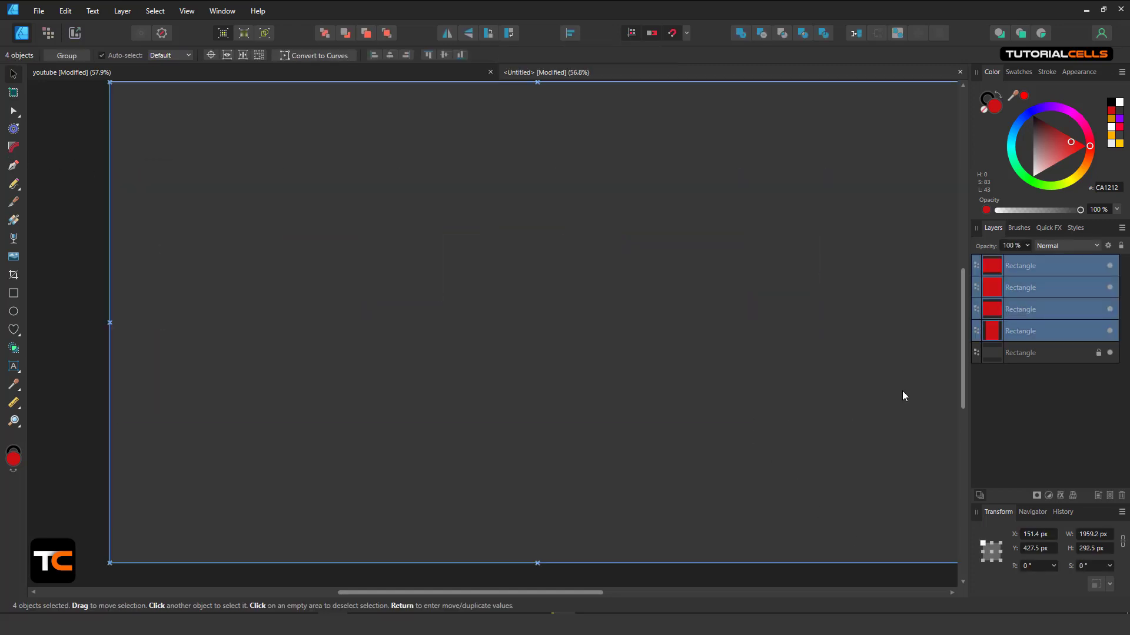
drag(811, 340, 720, 334)
scroll(797, 353, up, 2)
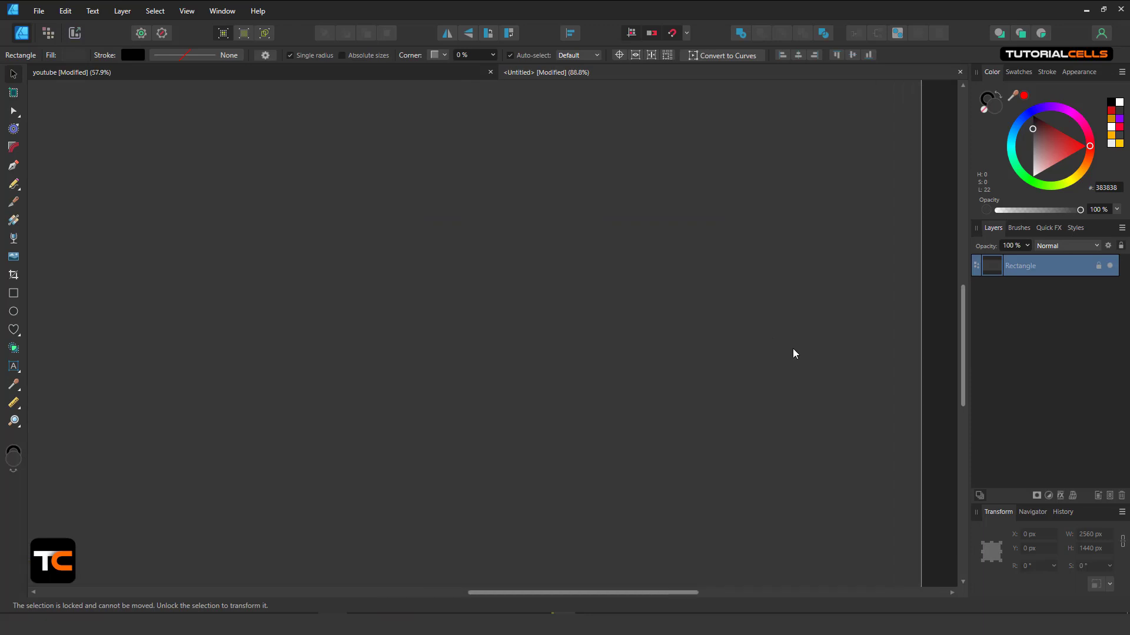
scroll(608, 320, up, 2)
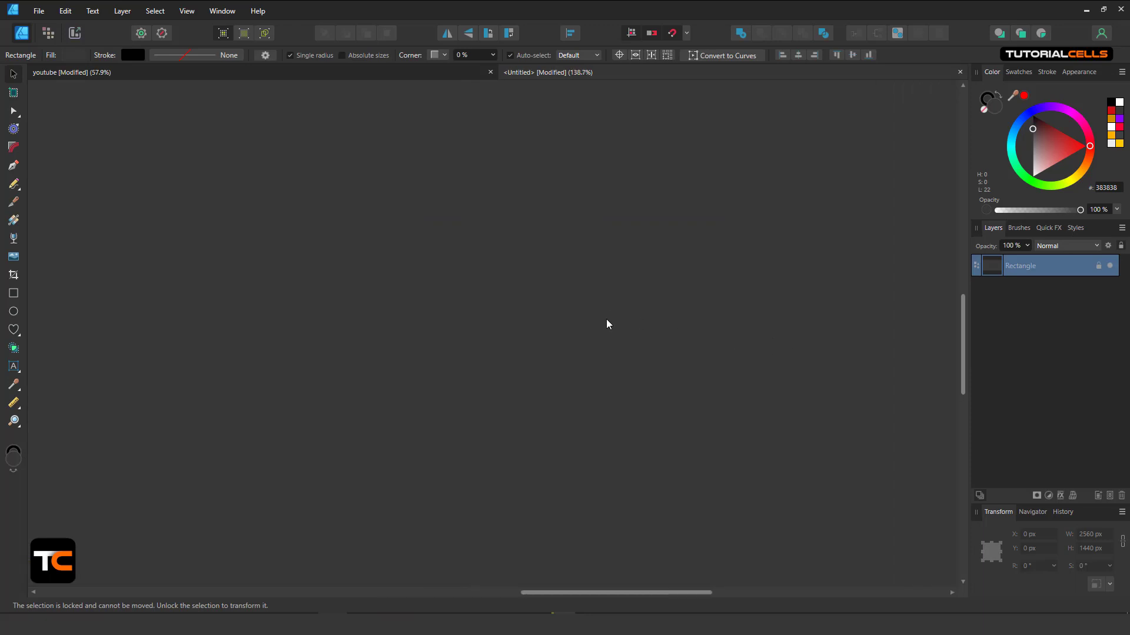
click(15, 189)
mouse_move(127, 187)
mouse_down()
mouse_move(177, 234)
mouse_move(232, 263)
mouse_move(302, 253)
mouse_move(369, 190)
mouse_move(437, 179)
mouse_move(517, 299)
mouse_move(540, 388)
mouse_move(585, 446)
mouse_move(788, 432)
mouse_move(918, 242)
mouse_move(927, 91)
mouse_up()
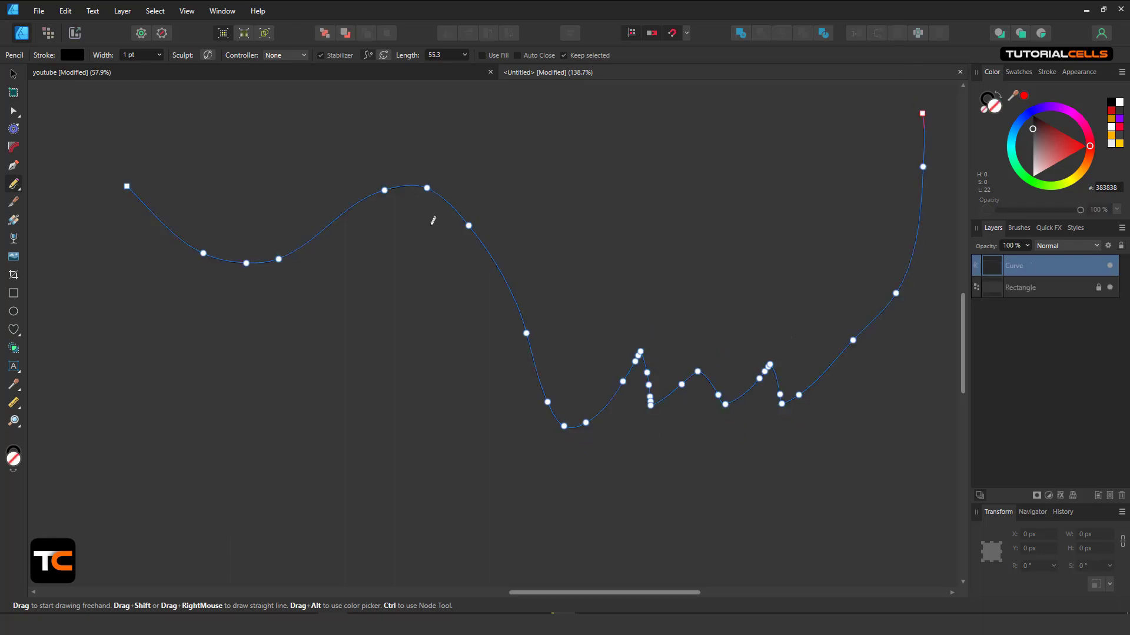
Select the nodes of the curve's first wavy section with the Node tool and align them vertically to the middle of the Selection Bounds.
click(14, 111)
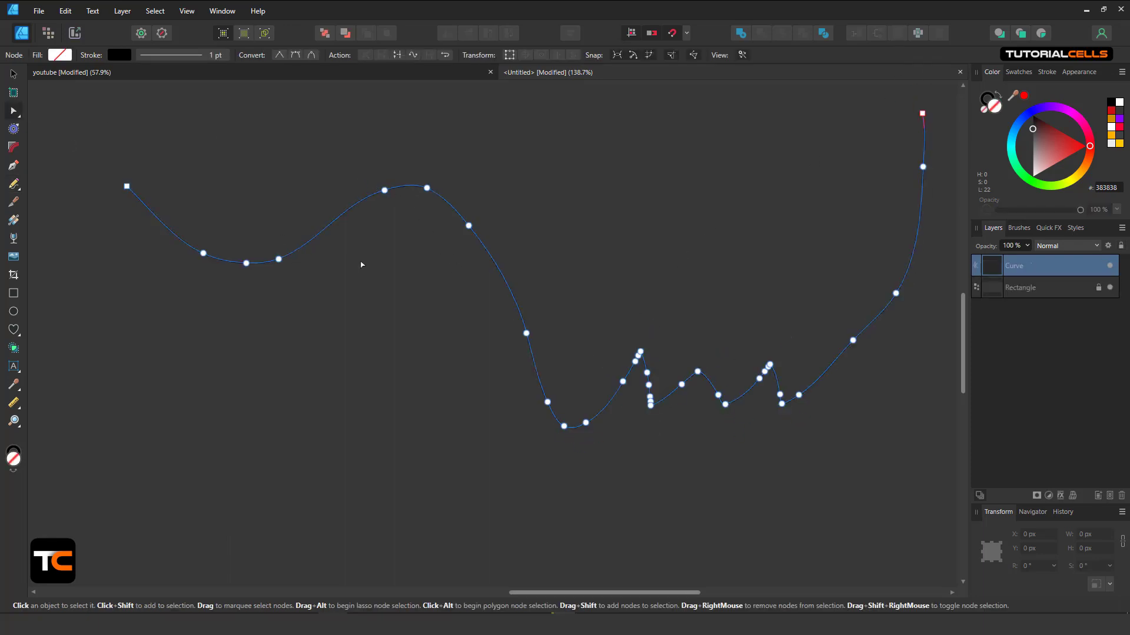
drag(98, 151, 505, 298)
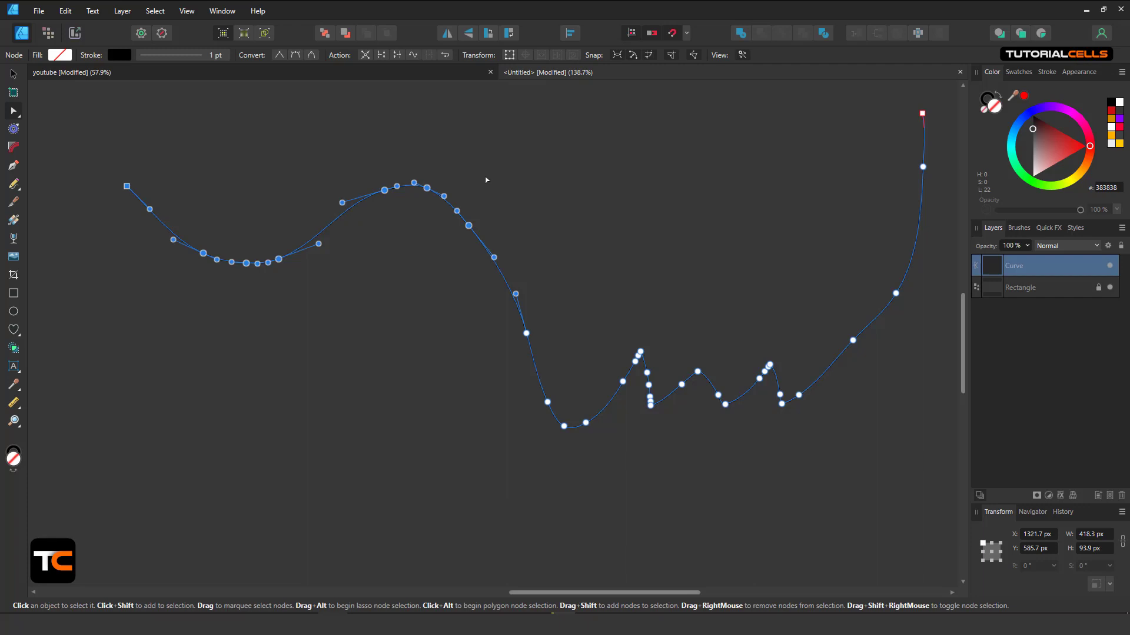
click(574, 34)
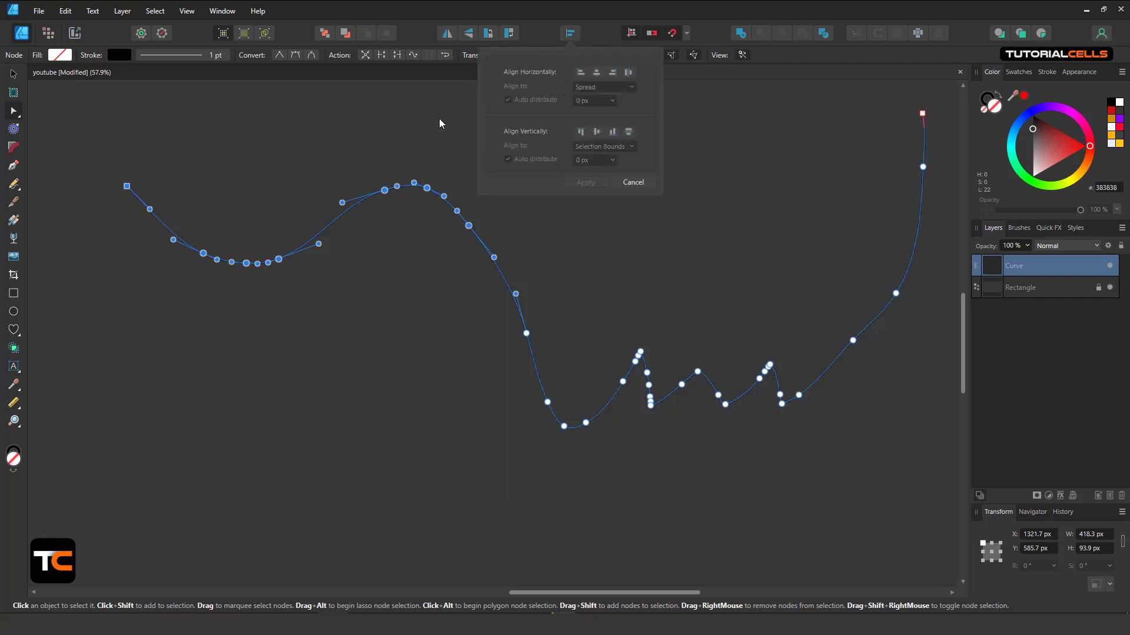
click(597, 132)
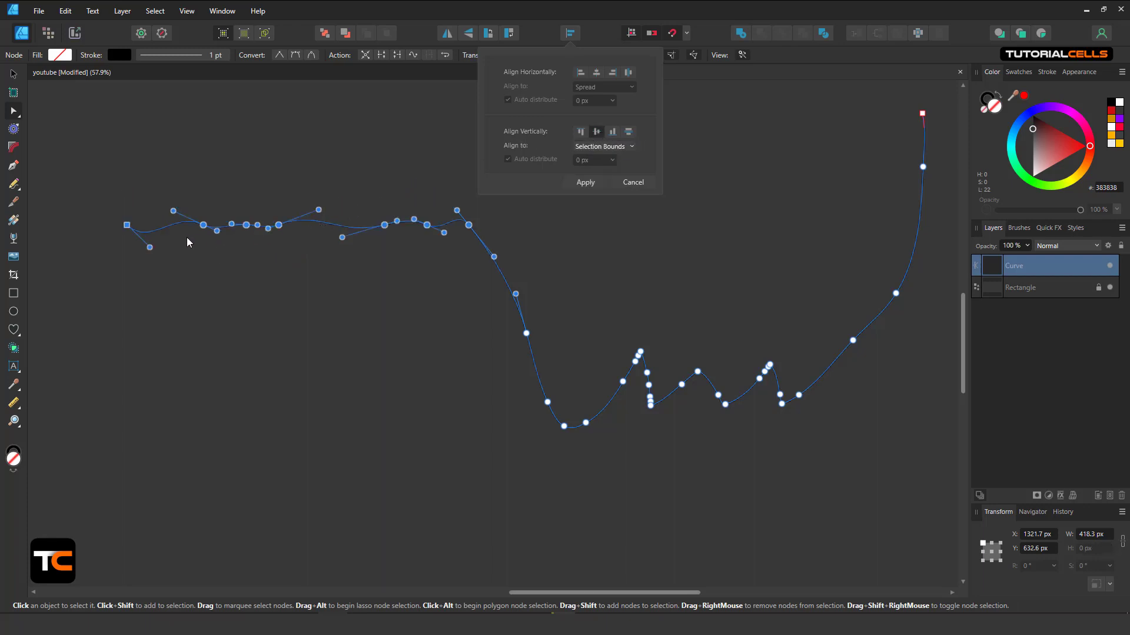
click(205, 279)
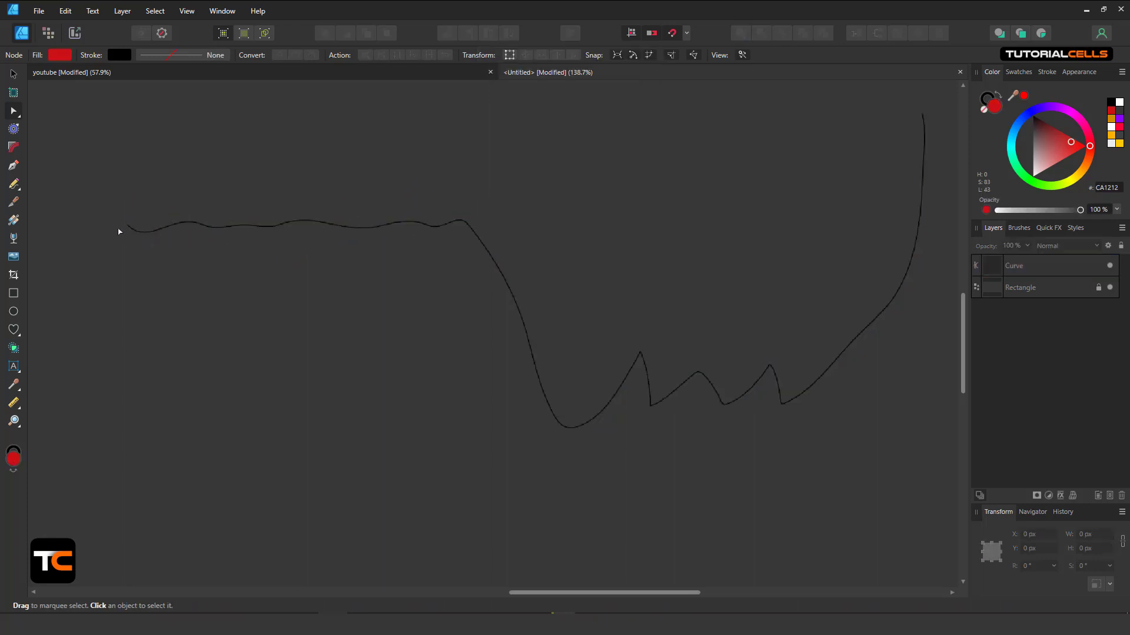
Reselect the nodes along the curve's flattened section and space them horizontally with Auto distribute on.
click(206, 231)
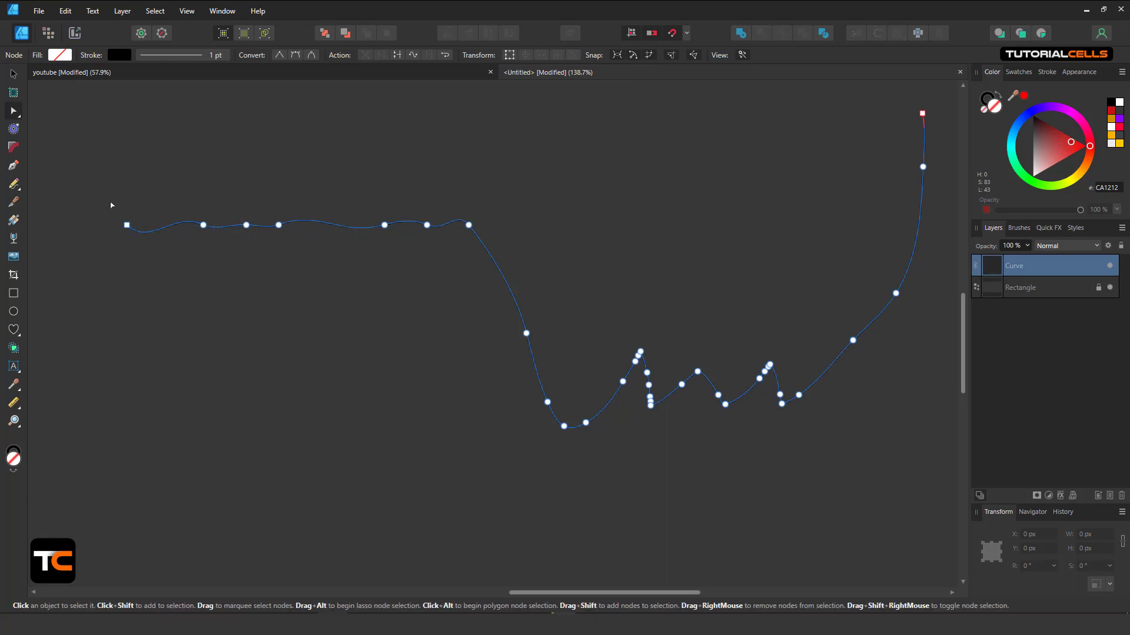
drag(100, 189, 498, 262)
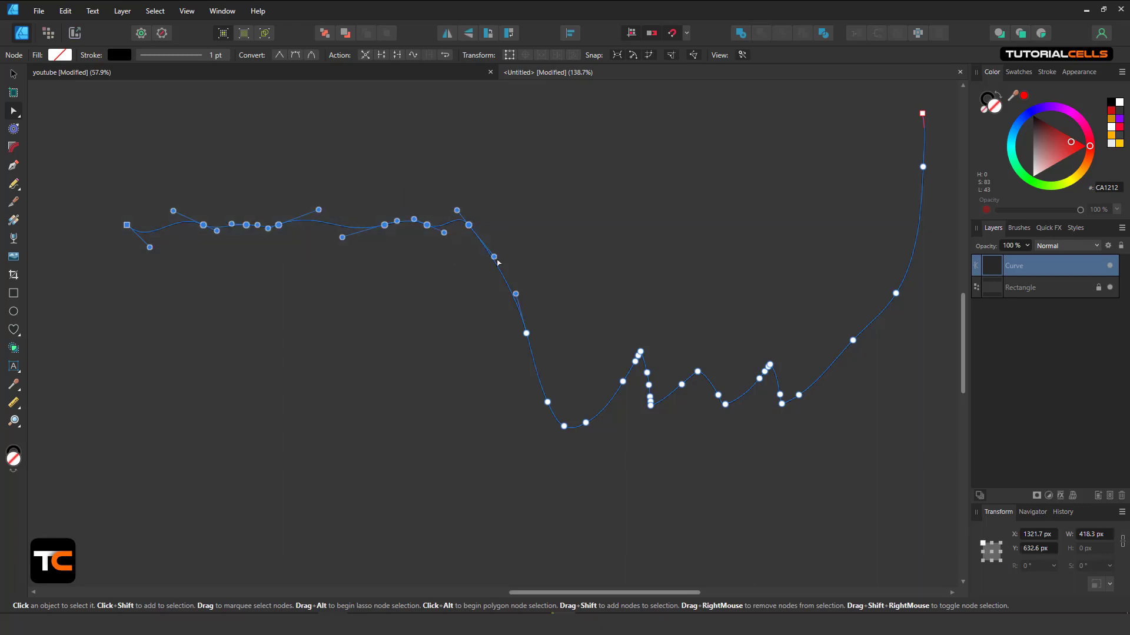
click(570, 34)
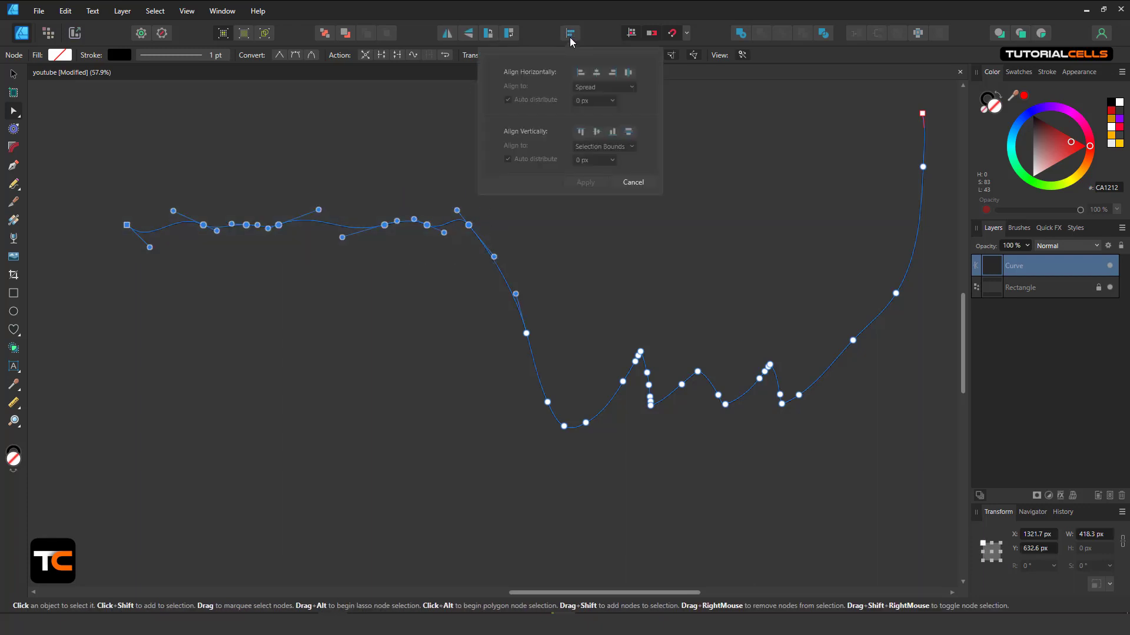
click(124, 13)
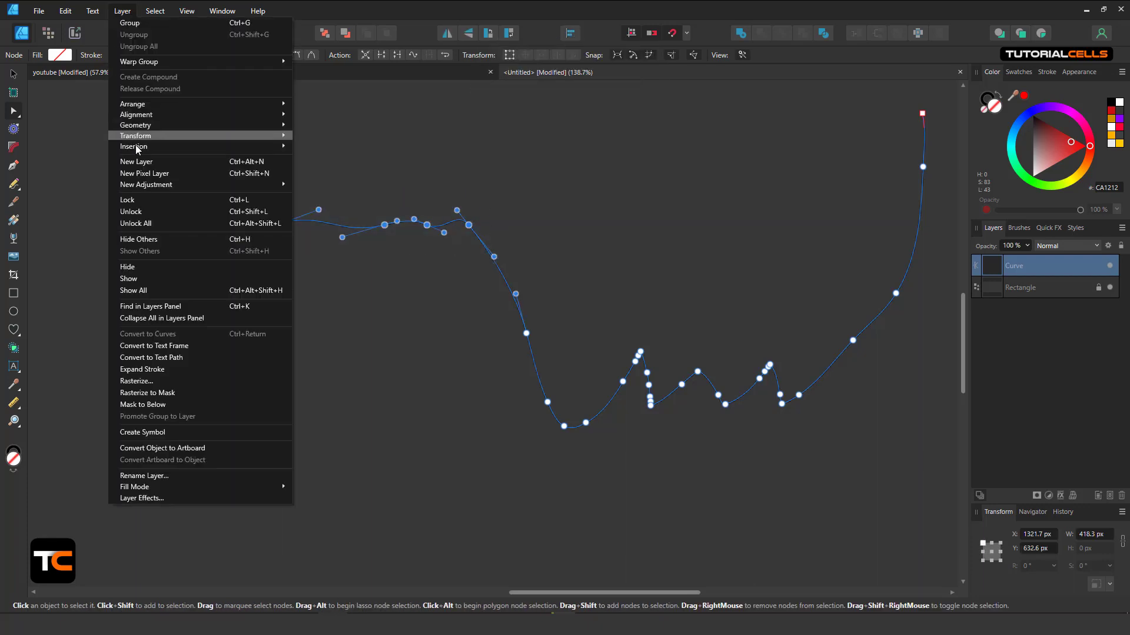
mouse_move(167, 117)
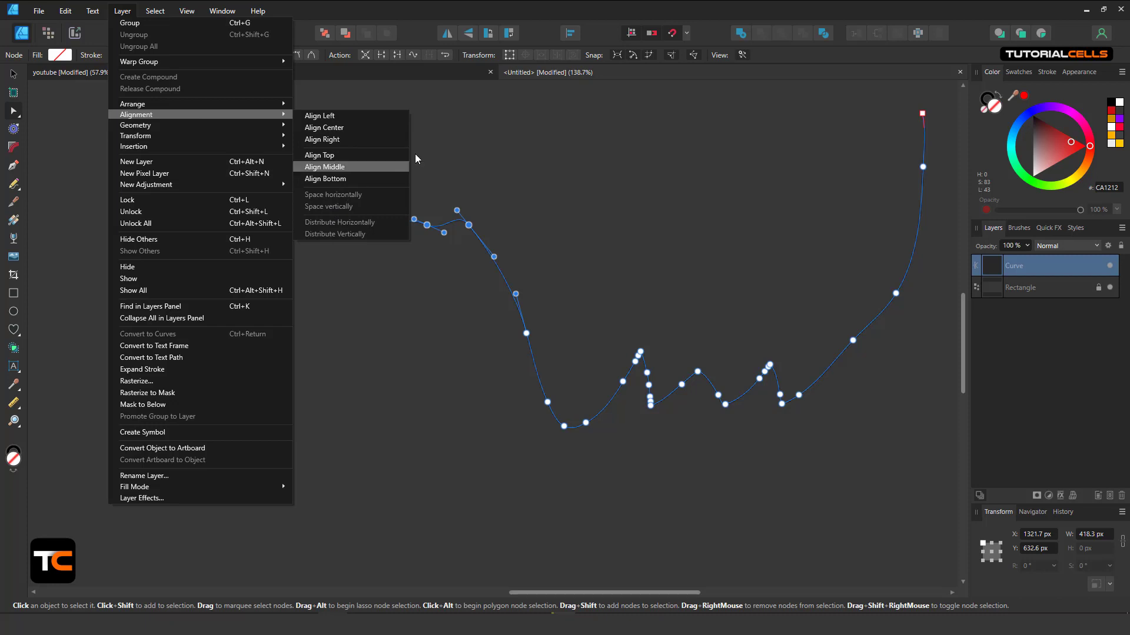
click(571, 33)
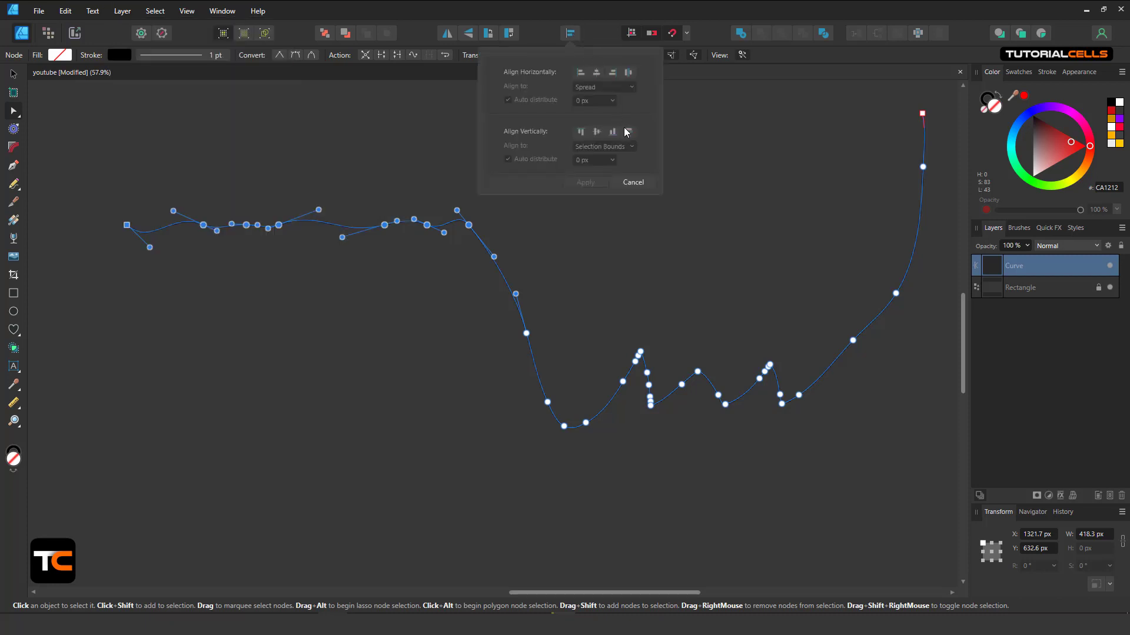
click(629, 73)
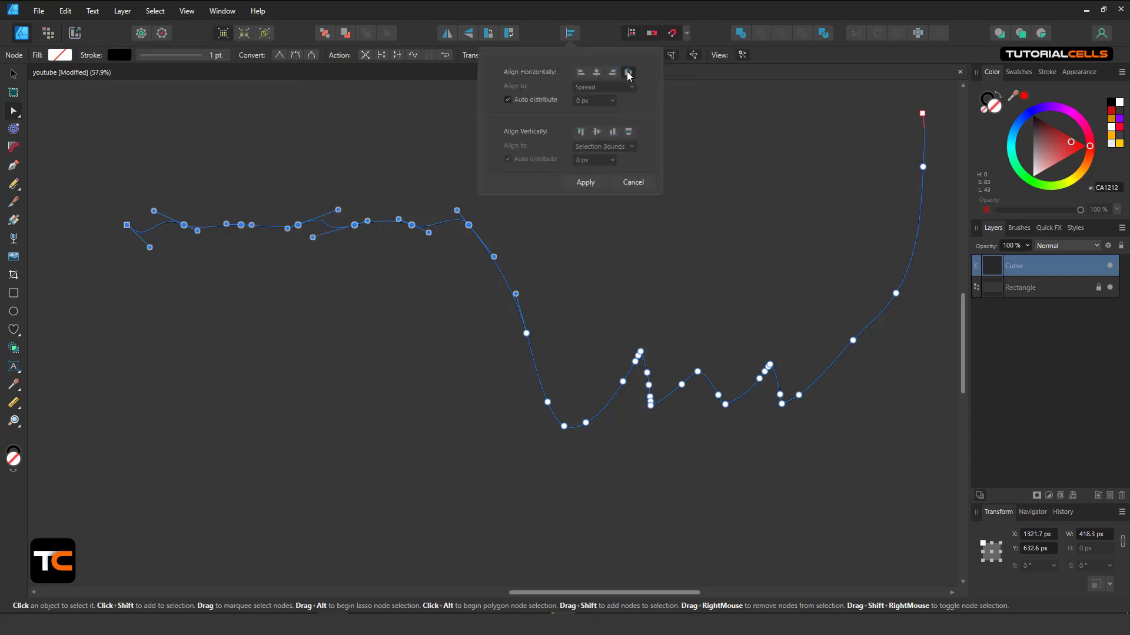
Try spacing the selected nodes horizontally by 59.4 px with Auto distribute off, and turn Auto distribute back on.
click(630, 131)
click(632, 130)
click(535, 101)
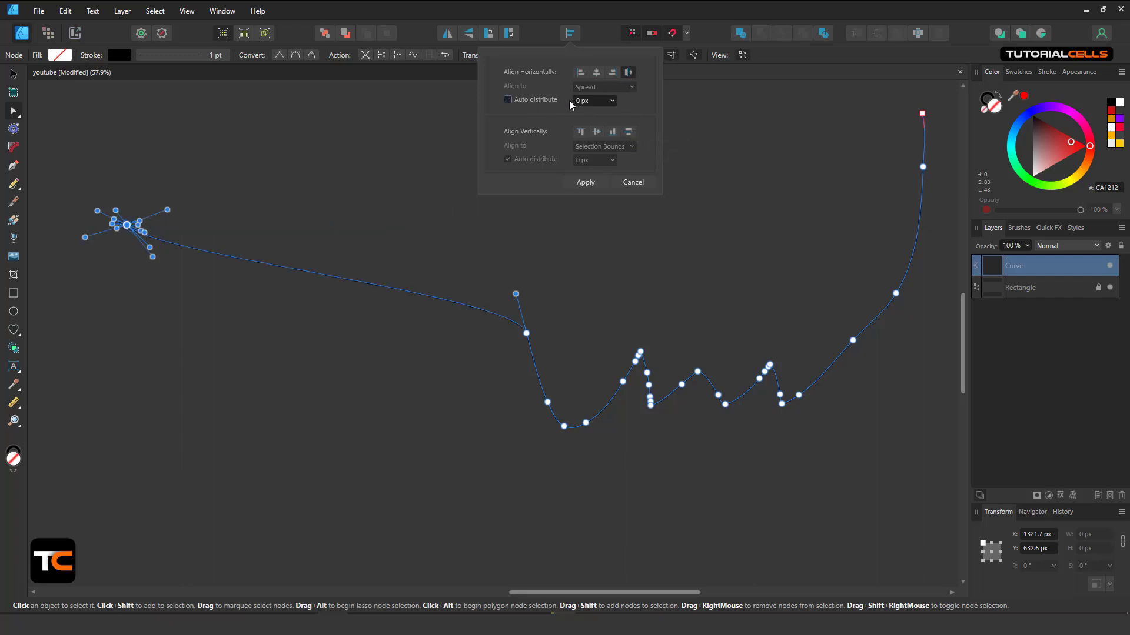
click(605, 103)
drag(612, 115, 619, 115)
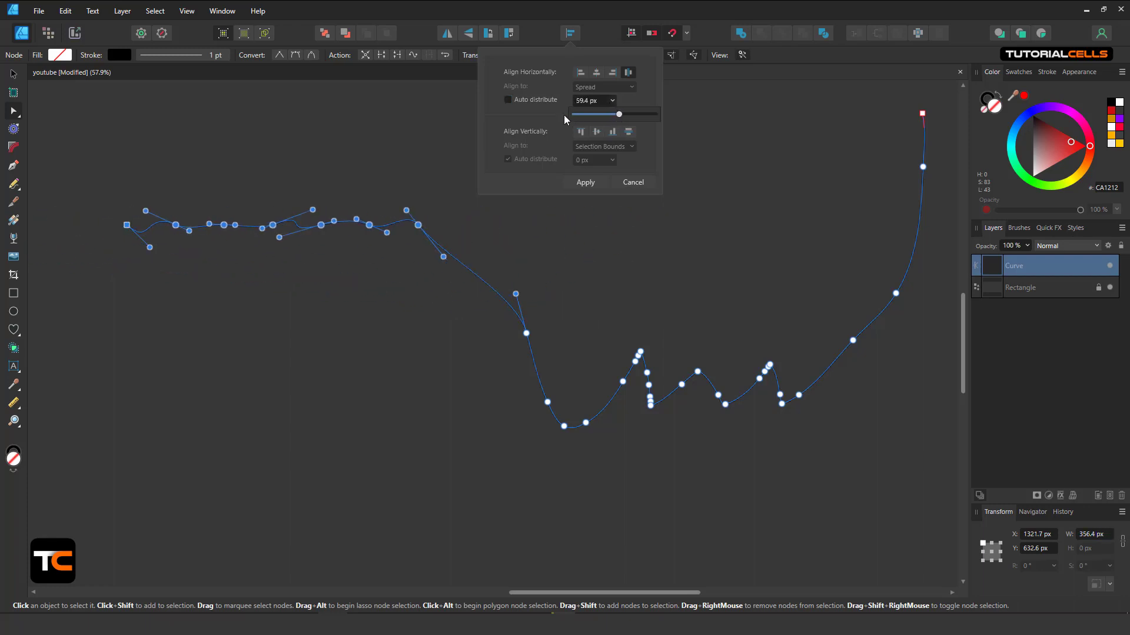
click(507, 100)
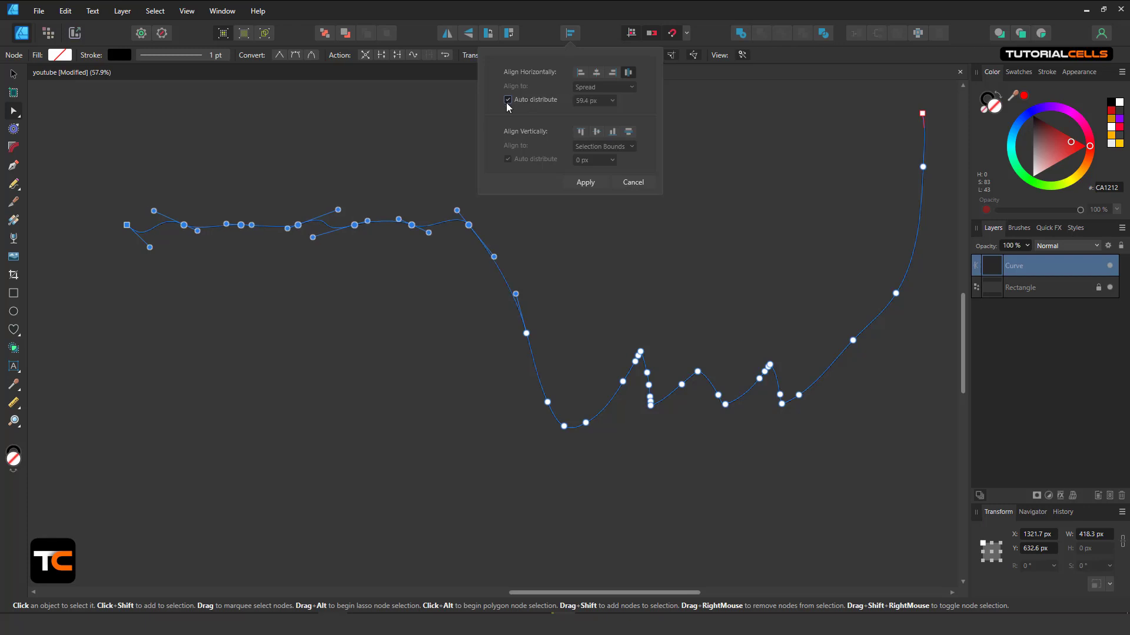
Apply the automatic horizontal spacing to the selected nodes, deselect them and pick the whole curve again.
click(568, 184)
click(260, 295)
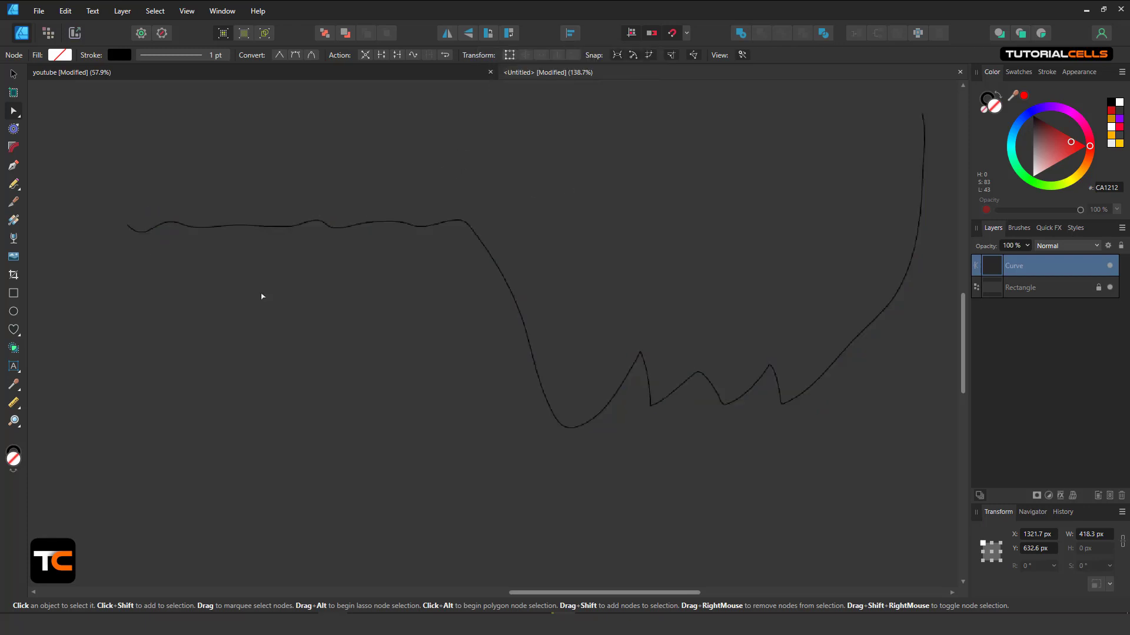
click(199, 231)
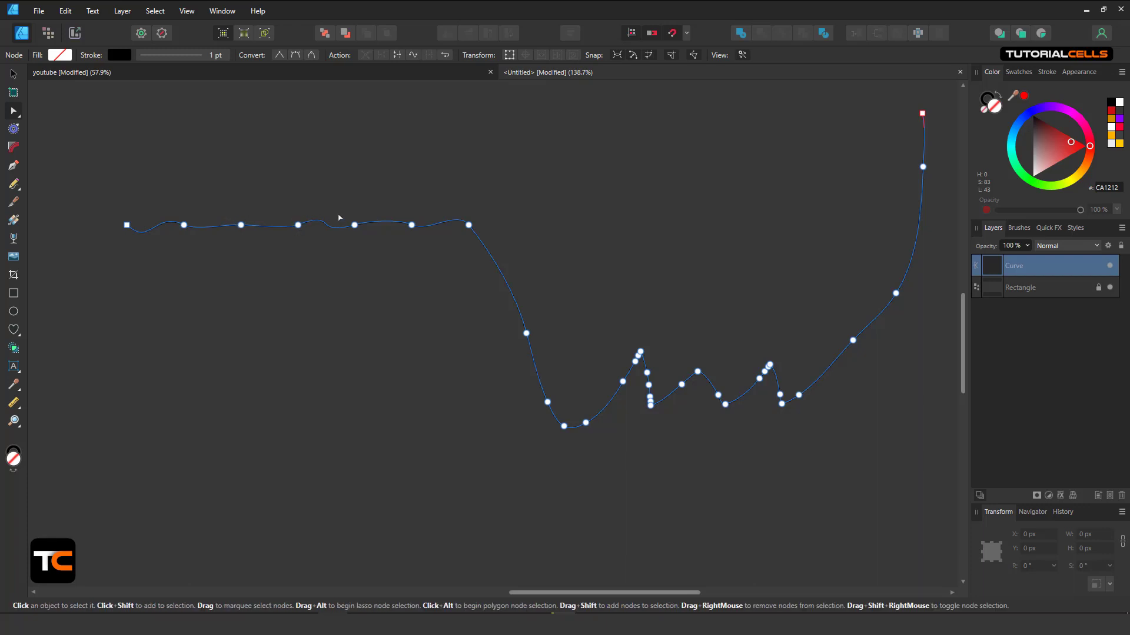
Select all the nodes of the curve and align them vertically to the top of the Spread.
scroll(498, 263, down, 3)
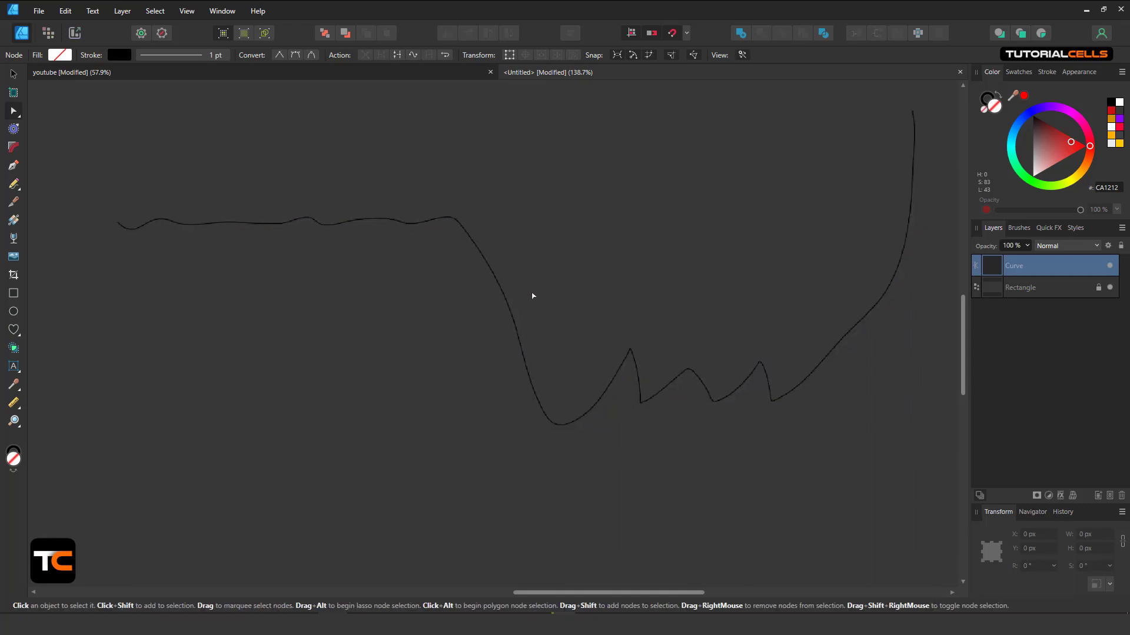
scroll(483, 364, down, 2)
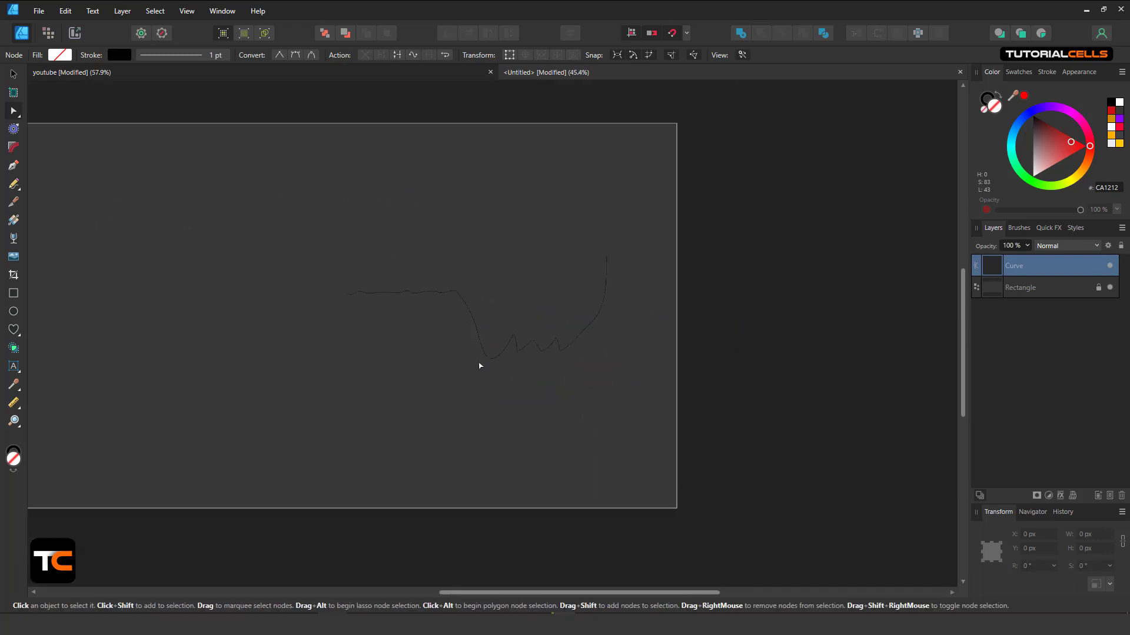
scroll(483, 347, up, 4)
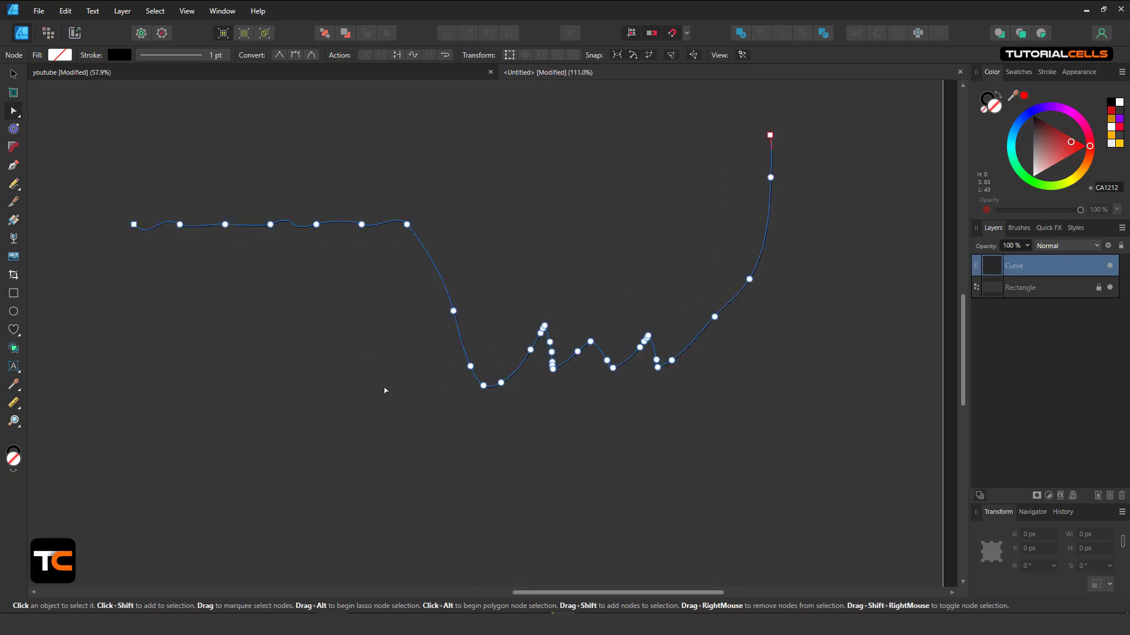
scroll(385, 391, down, 3)
drag(197, 194, 663, 415)
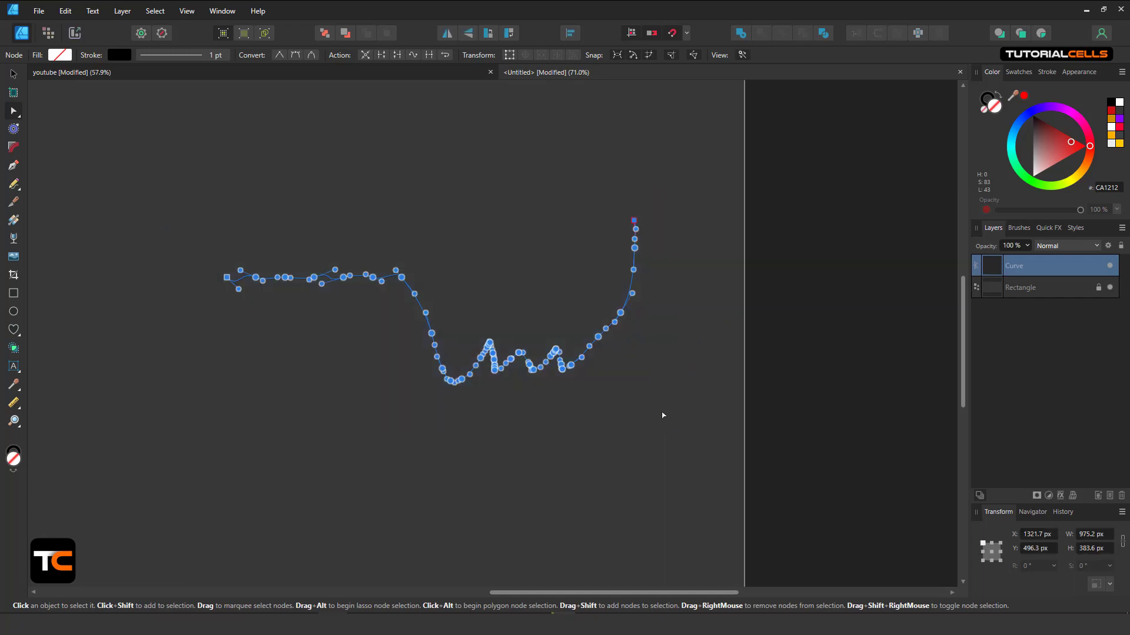
click(569, 33)
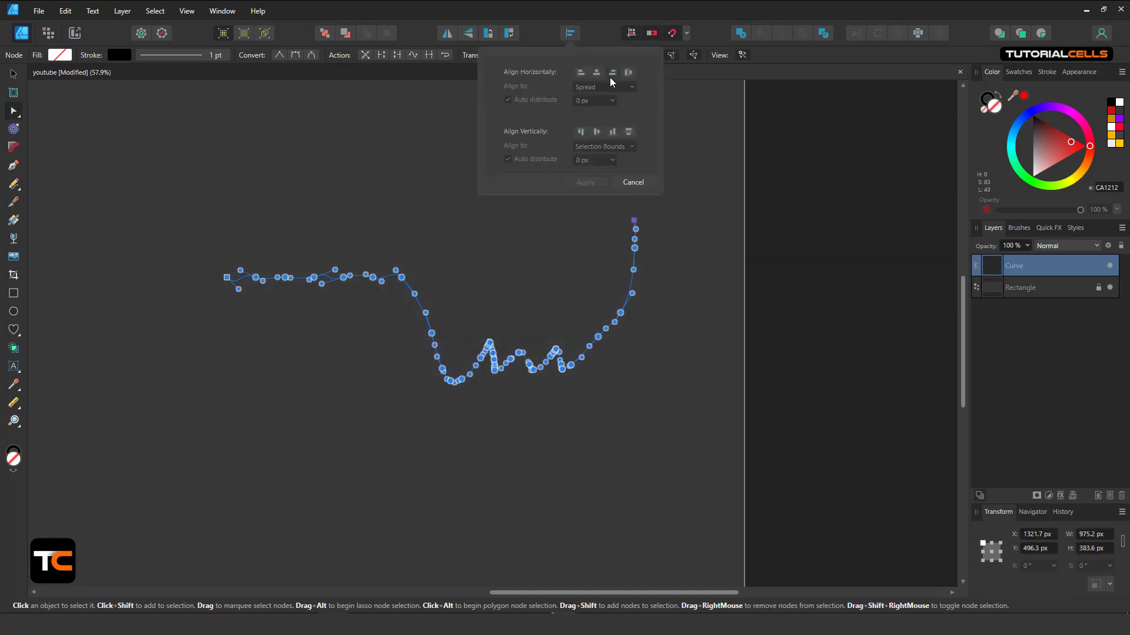
click(580, 132)
click(596, 146)
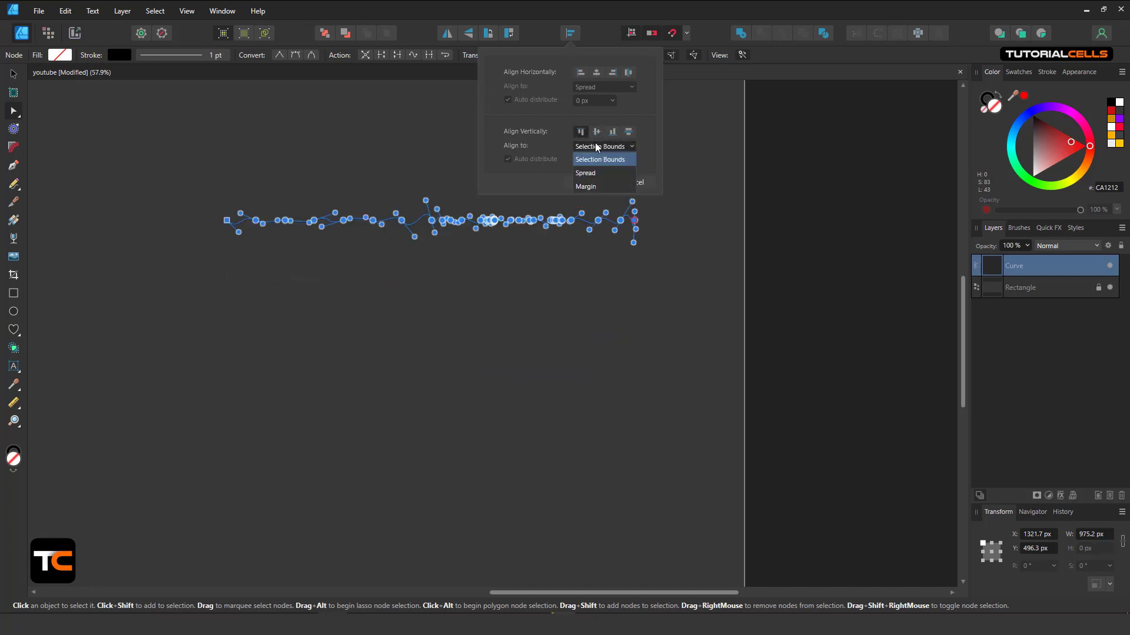
click(599, 174)
Examine the aligned nodes along the page's upper edge, selecting the curve and one of its nodes.
scroll(383, 192, down, 2)
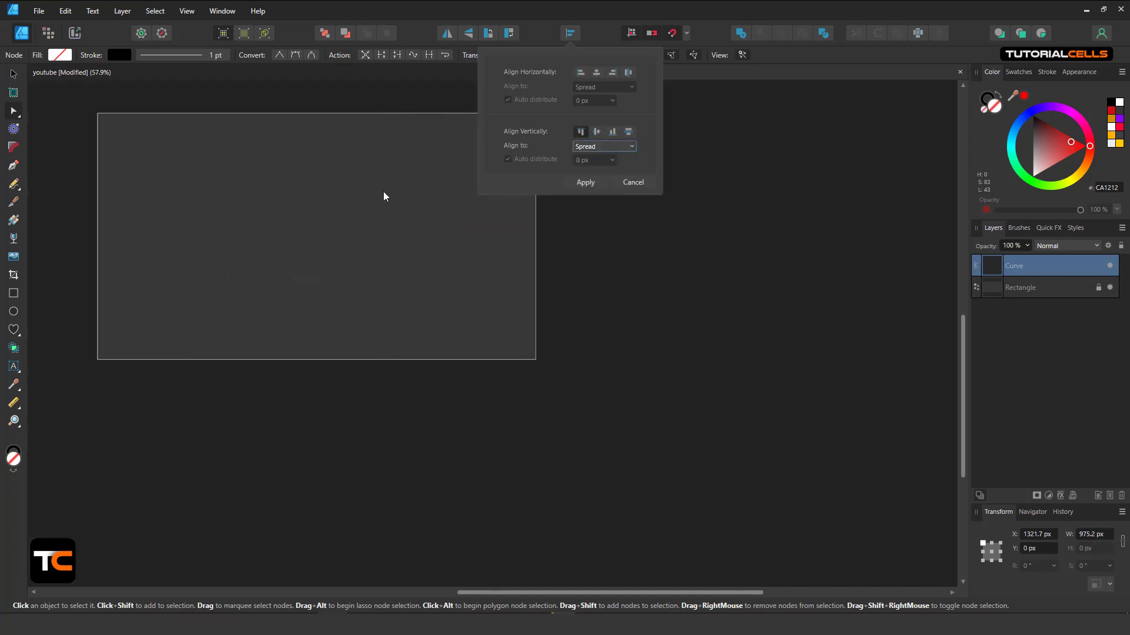
scroll(370, 181, up, 3)
scroll(377, 242, up, 3)
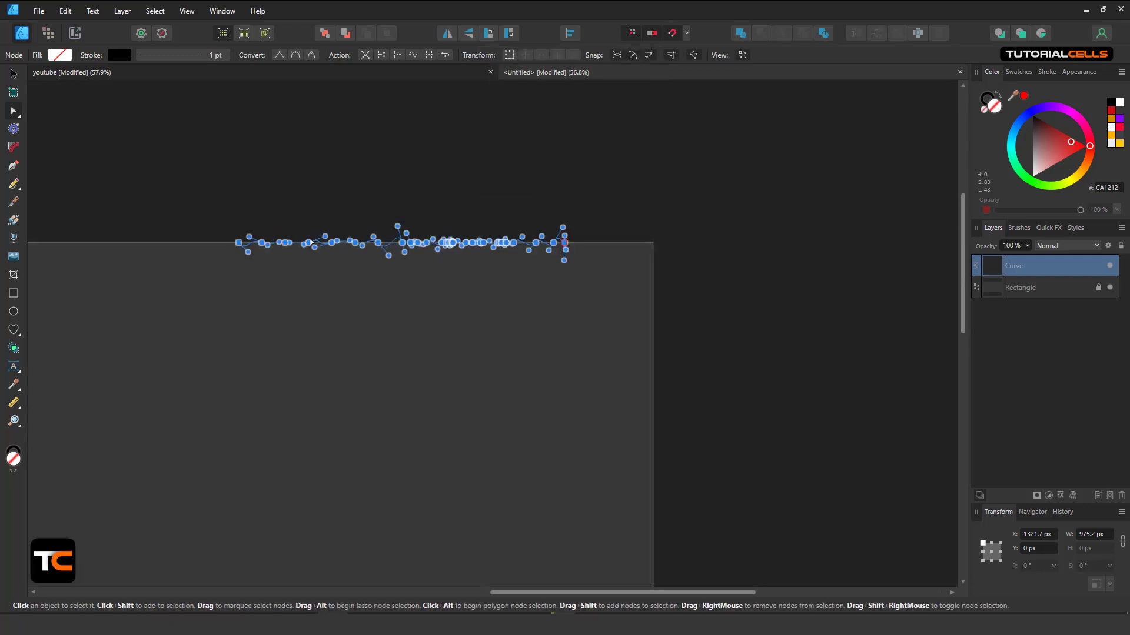
click(462, 294)
scroll(471, 281, up, 4)
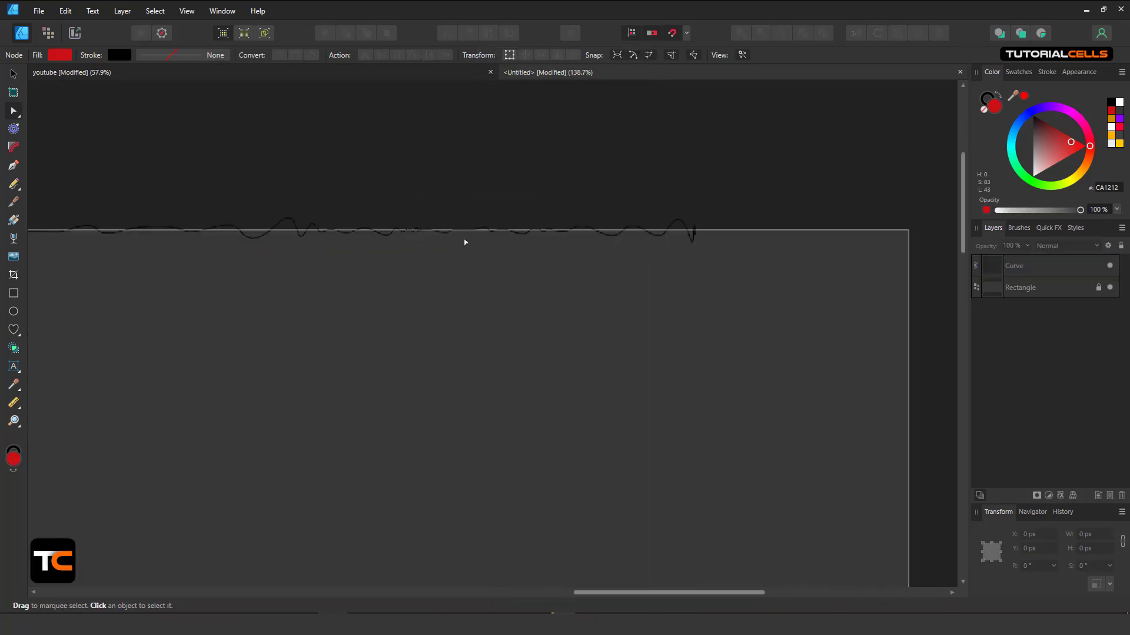
click(299, 239)
scroll(295, 239, up, 2)
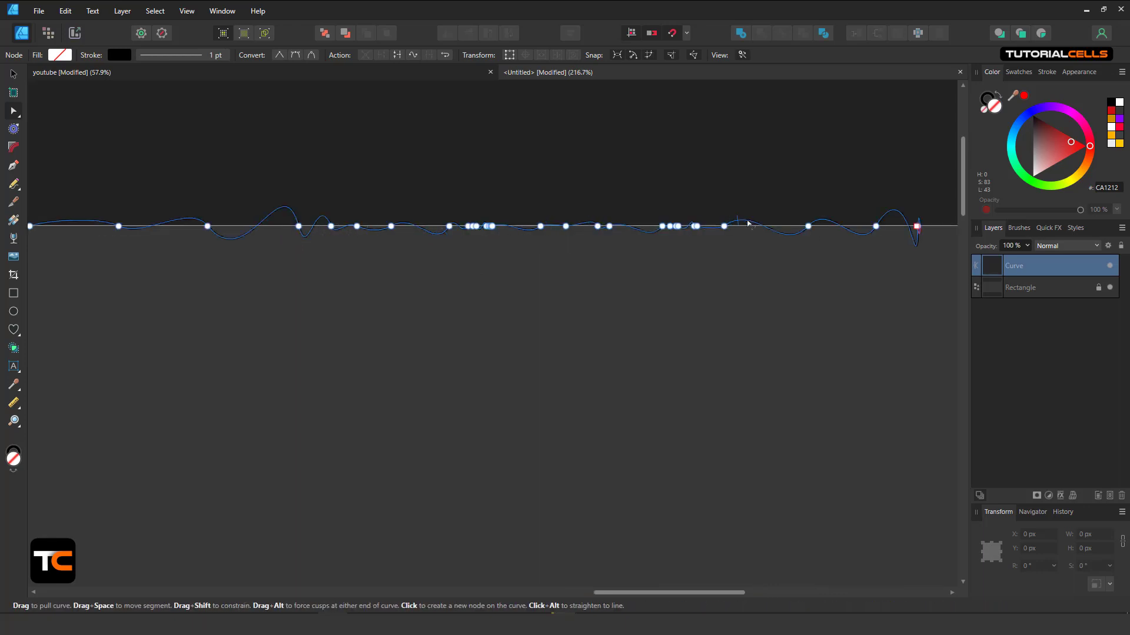
click(808, 227)
scroll(779, 282, down, 4)
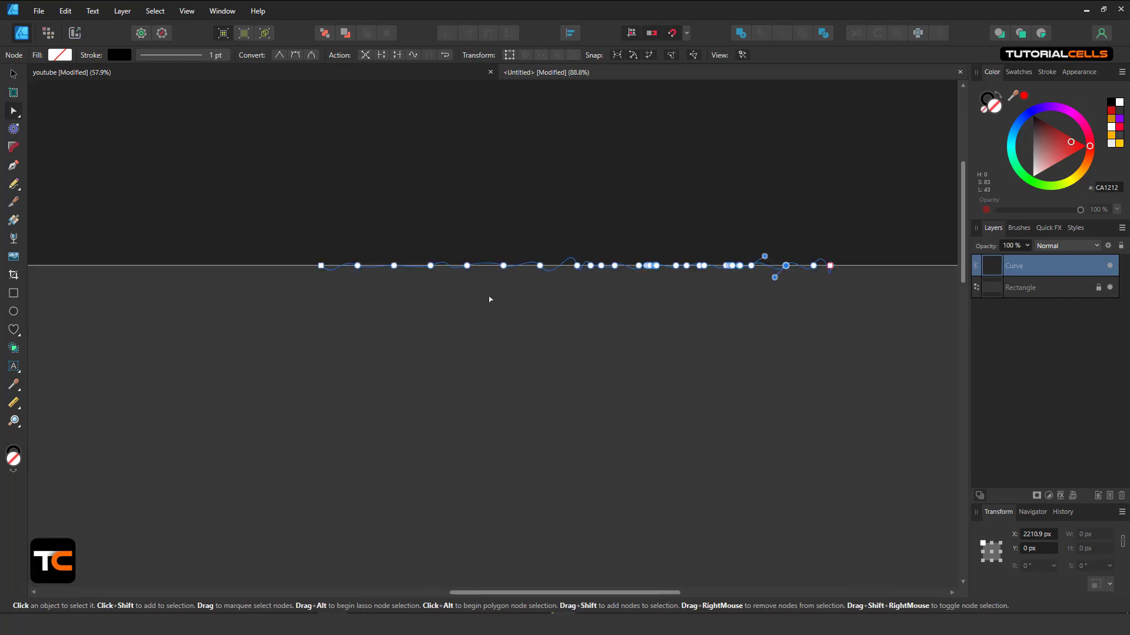
Select the flattened curve with the Move tool and delete it from the page.
drag(424, 303, 349, 247)
key(v)
drag(124, 121, 765, 285)
key(Delete)
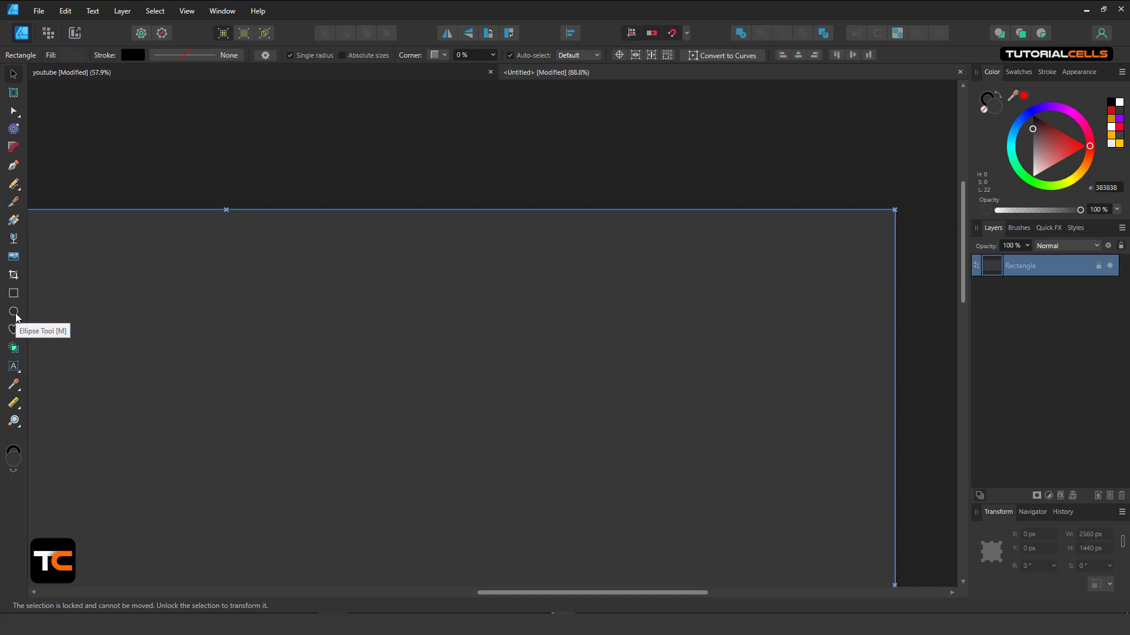
Draw a closed, smooth seven-node shape with a notch on its left side using the Pen tool, and turn on Use Fill.
click(13, 166)
drag(365, 327, 430, 318)
drag(483, 346, 457, 514)
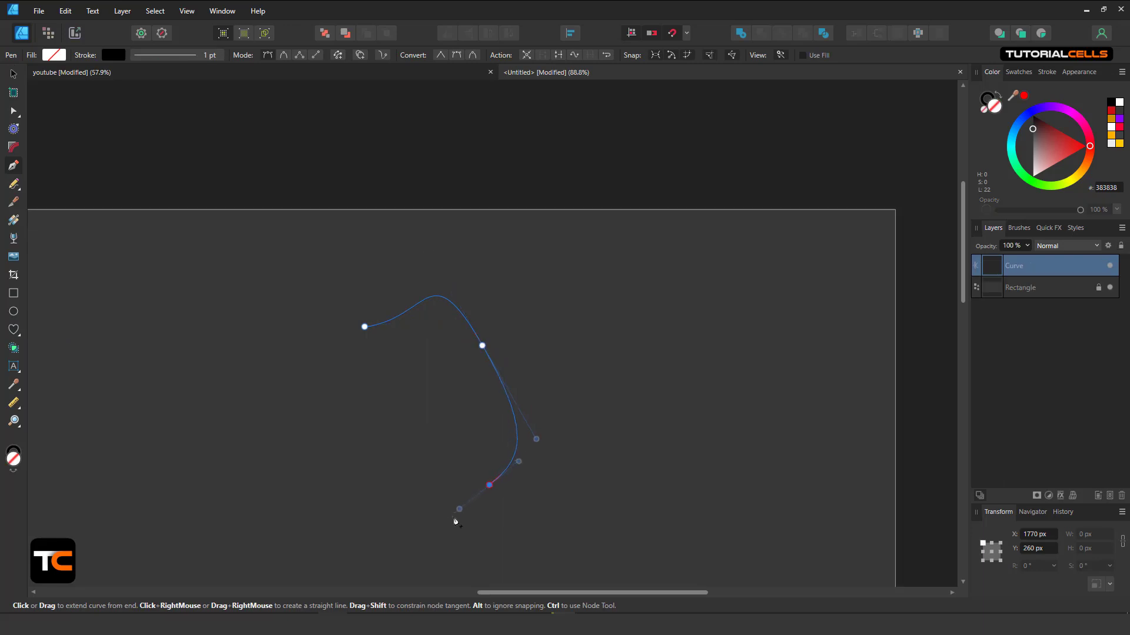
drag(372, 544, 347, 542)
drag(332, 492, 383, 480)
drag(359, 429, 315, 373)
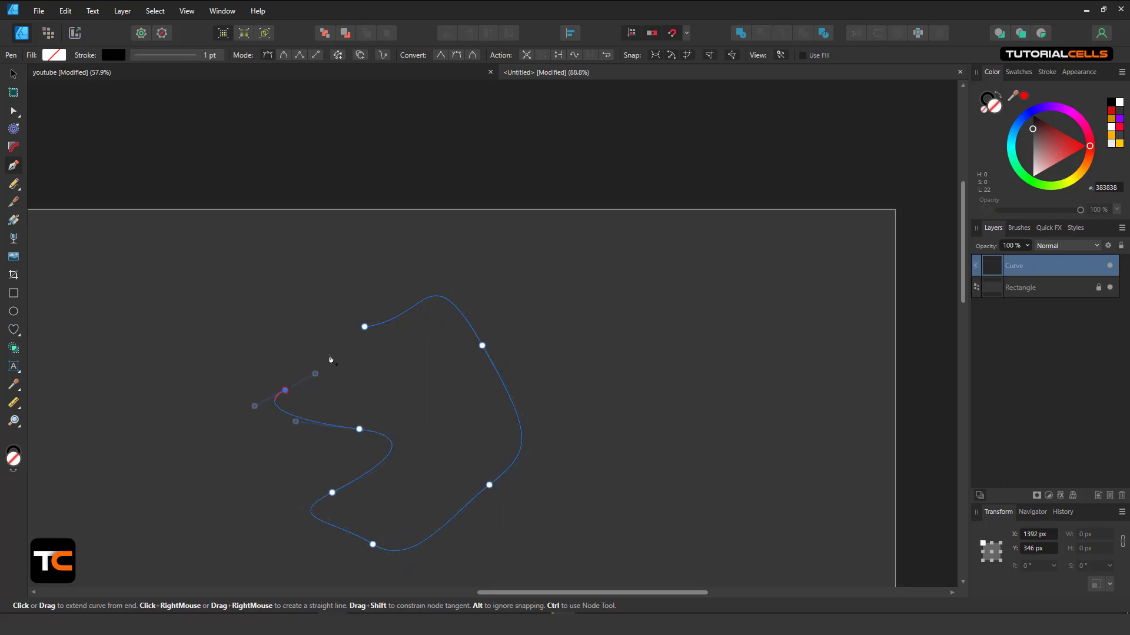
click(365, 330)
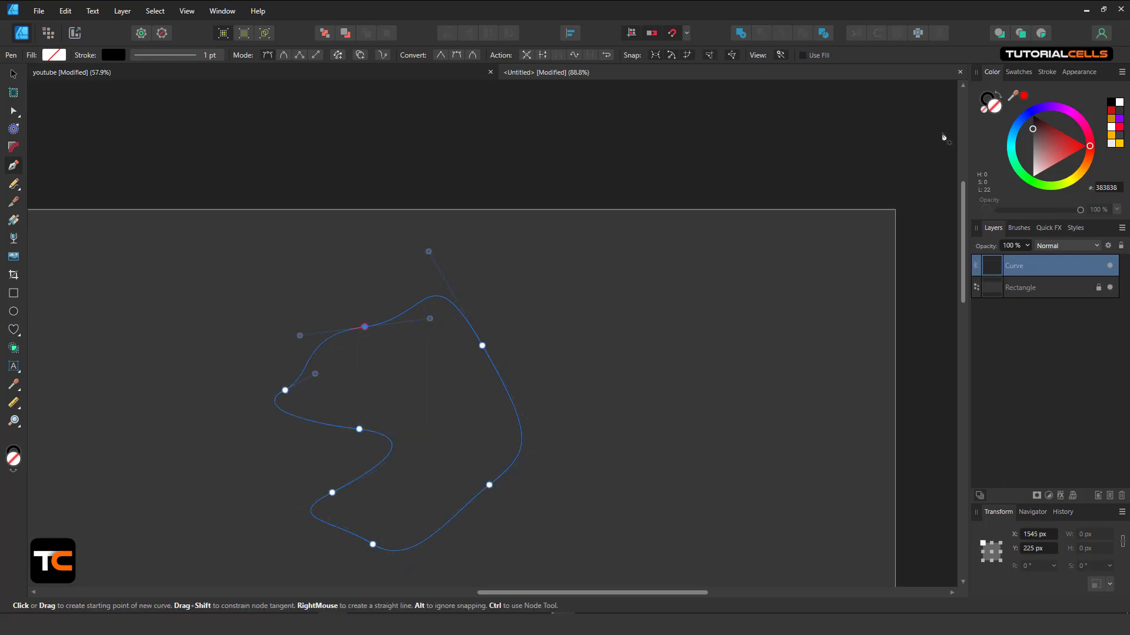
click(802, 55)
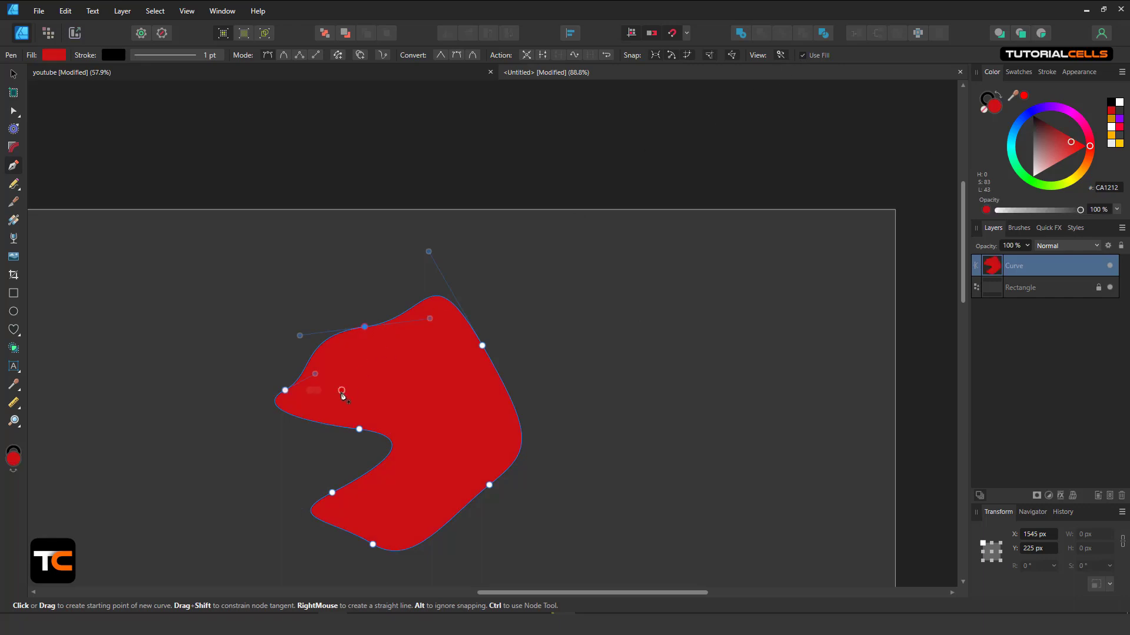
Select the two nodes on the shape's right edge with the Node tool and align them horizontally right to the Selection Bounds.
drag(340, 390, 388, 329)
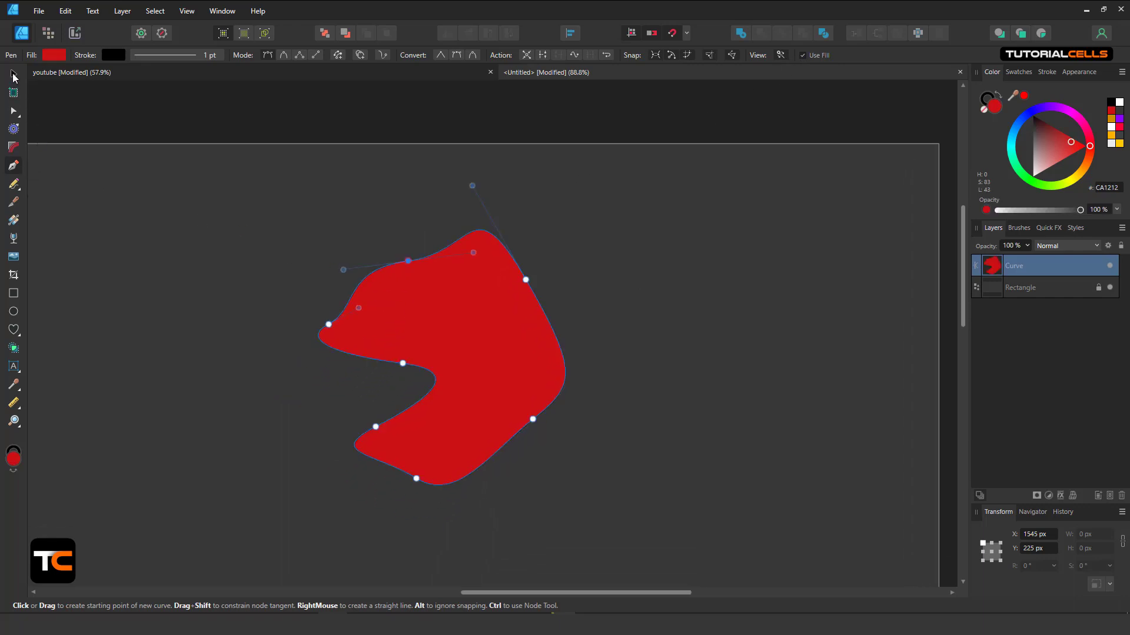
click(14, 111)
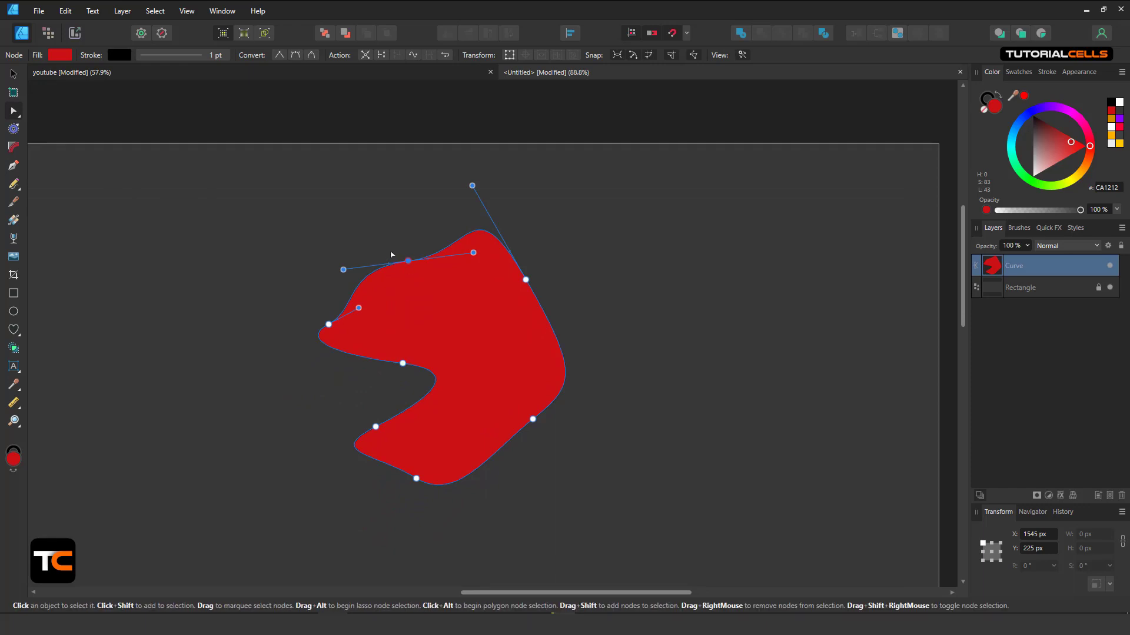
click(368, 227)
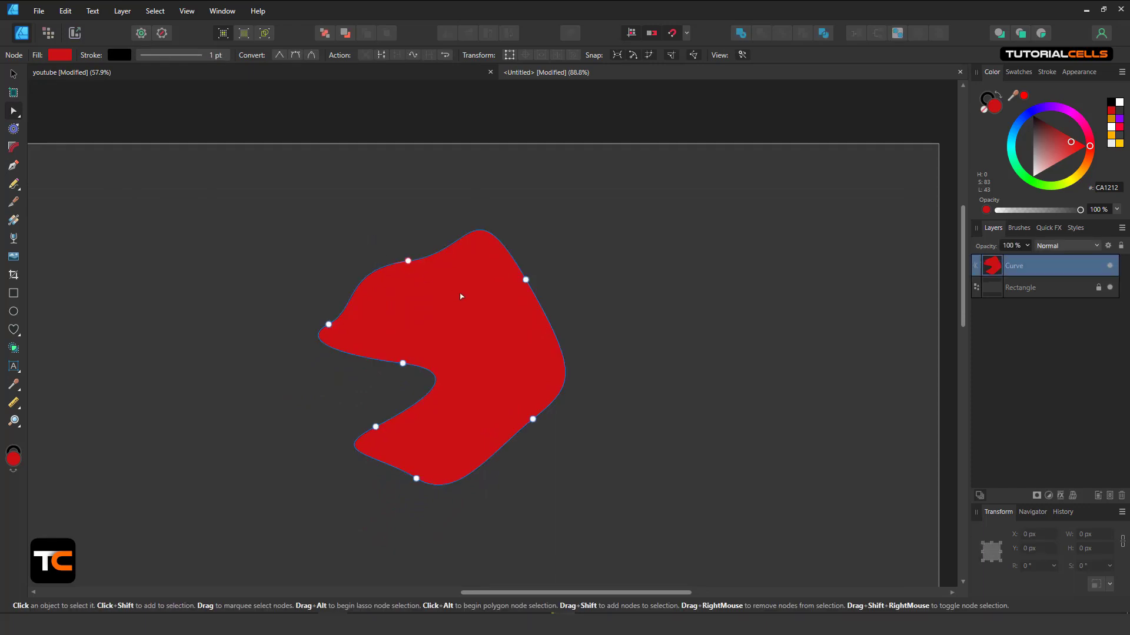
drag(506, 223, 546, 390)
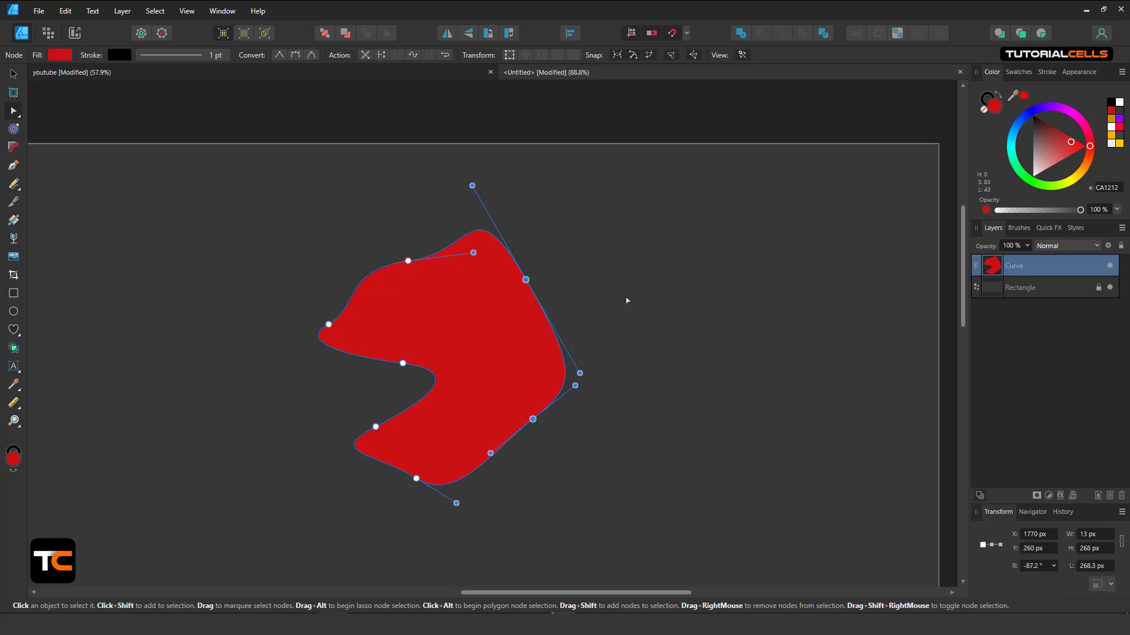
click(570, 33)
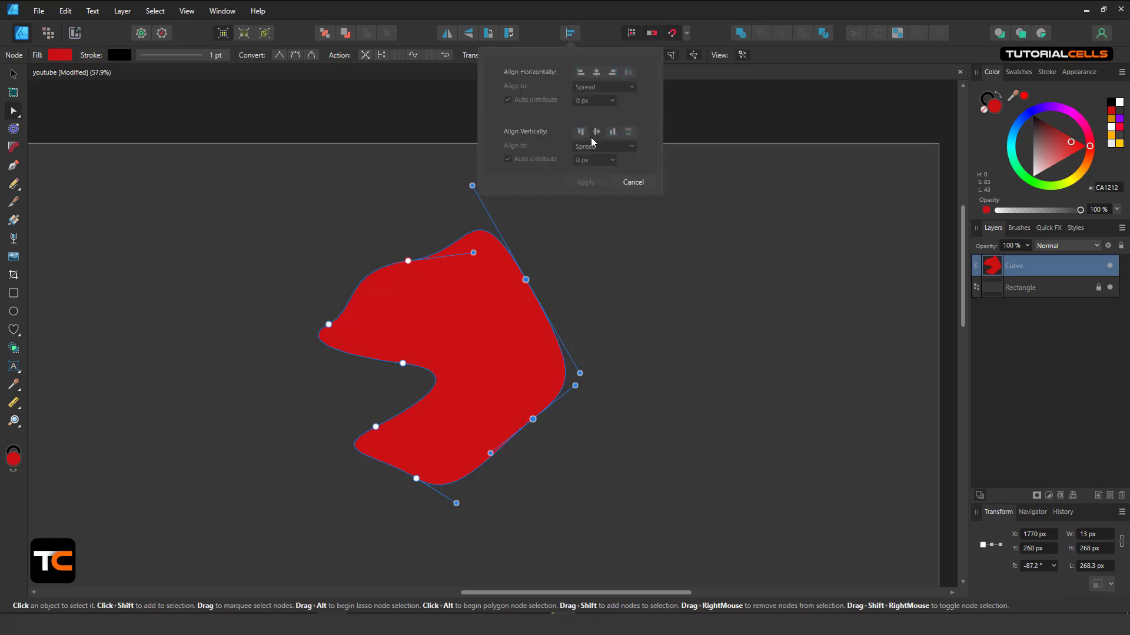
click(612, 73)
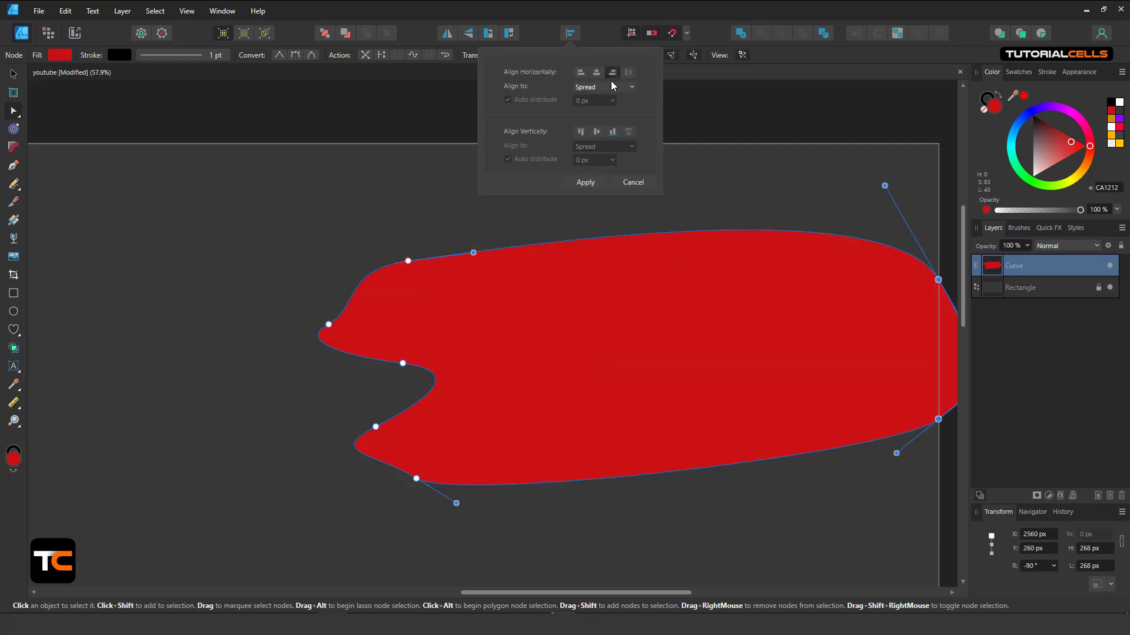
click(618, 88)
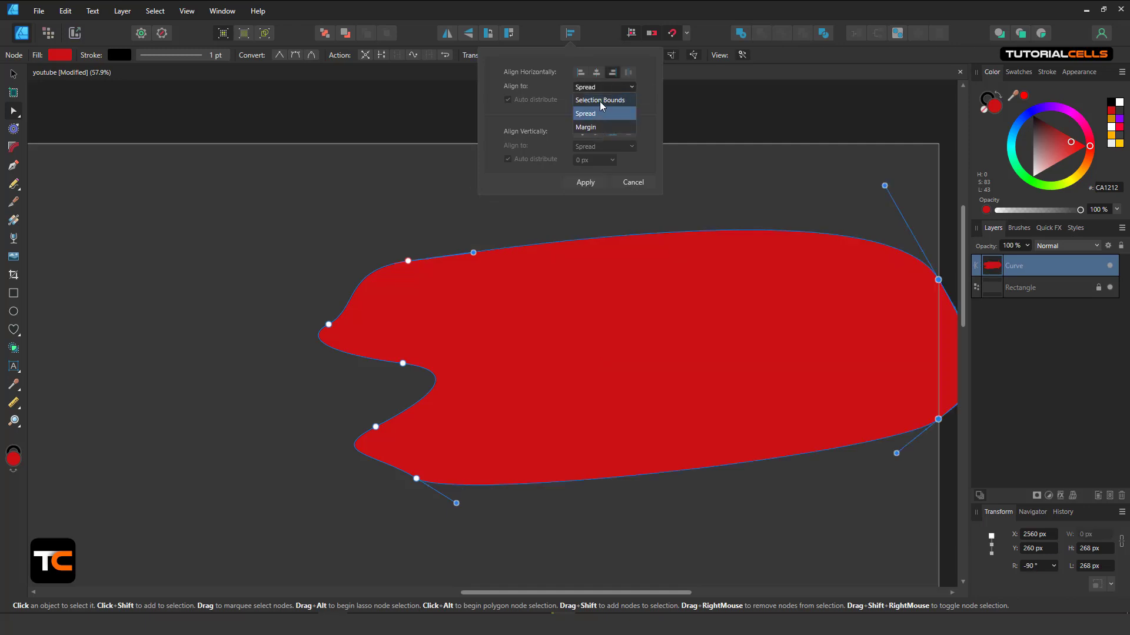
click(602, 100)
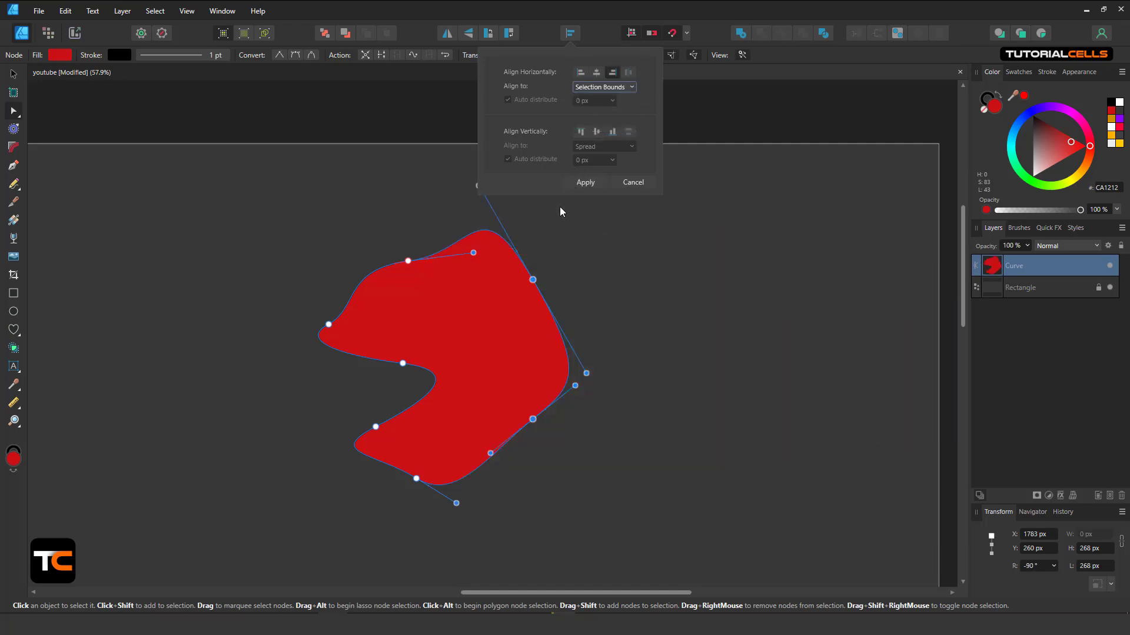
click(598, 277)
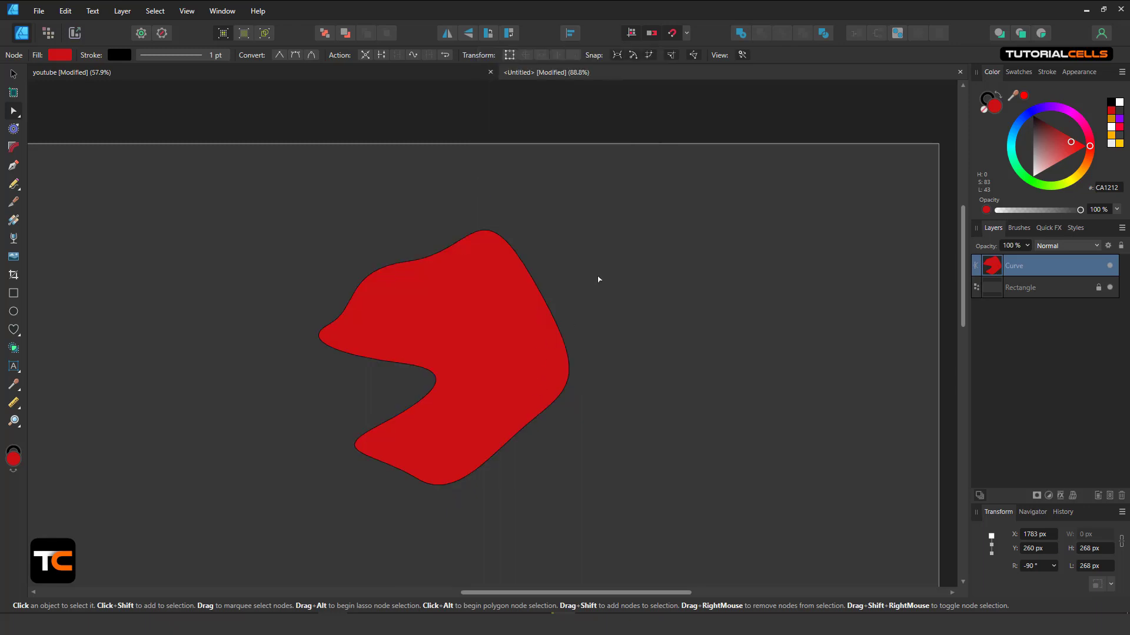
Check the positions of the two aligned right-edge nodes, then return to the whole shape with the Move tool.
click(530, 330)
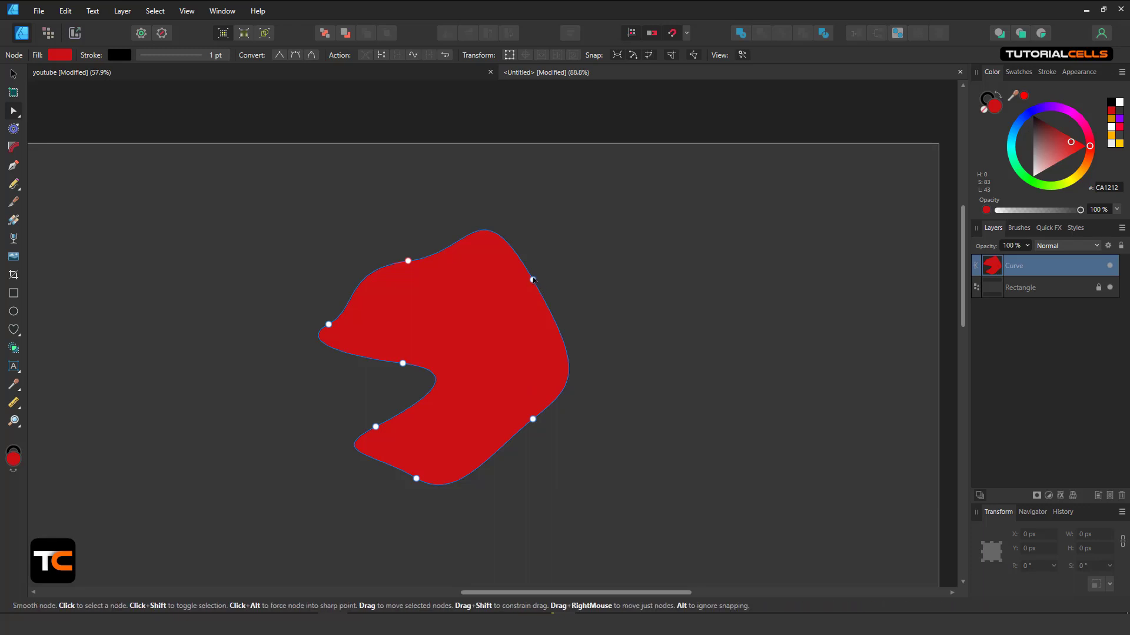
click(532, 281)
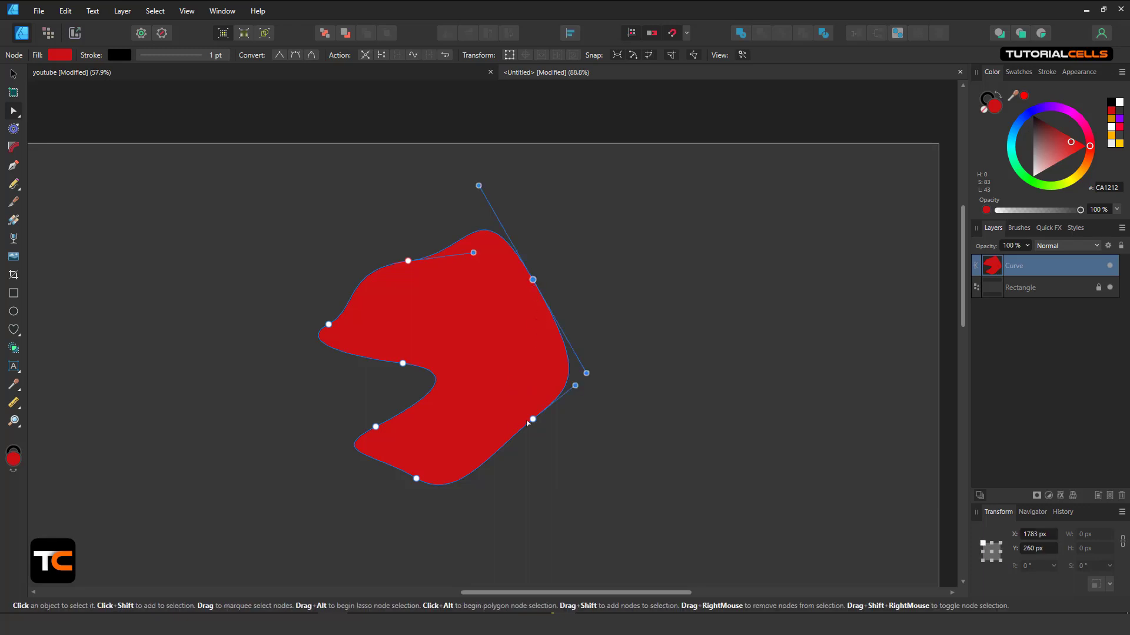
drag(615, 367, 580, 398)
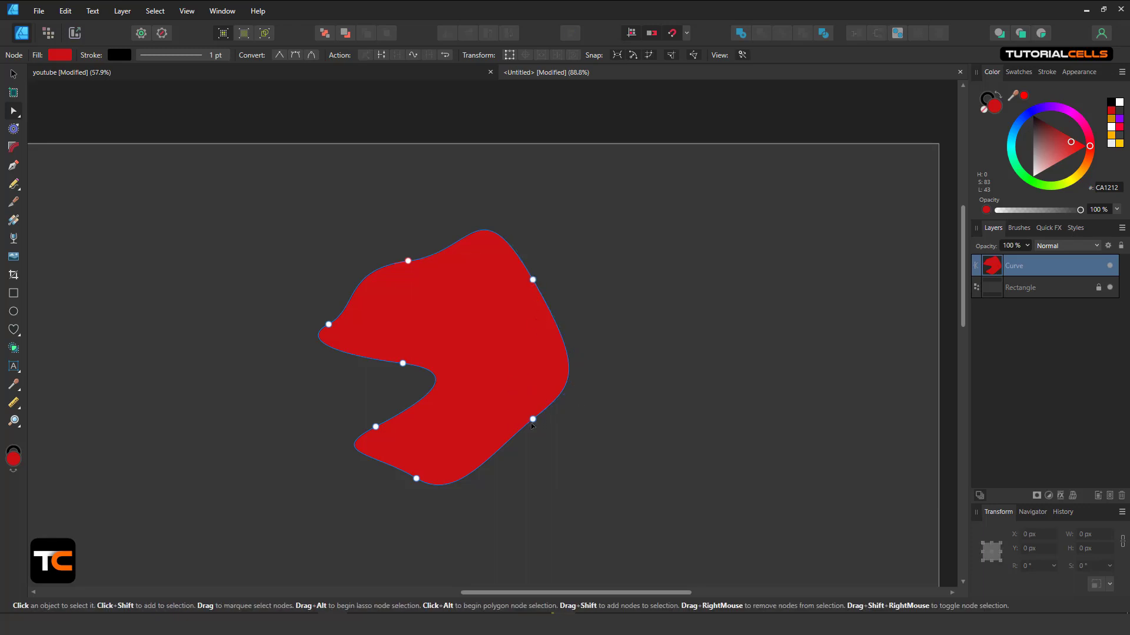
click(532, 420)
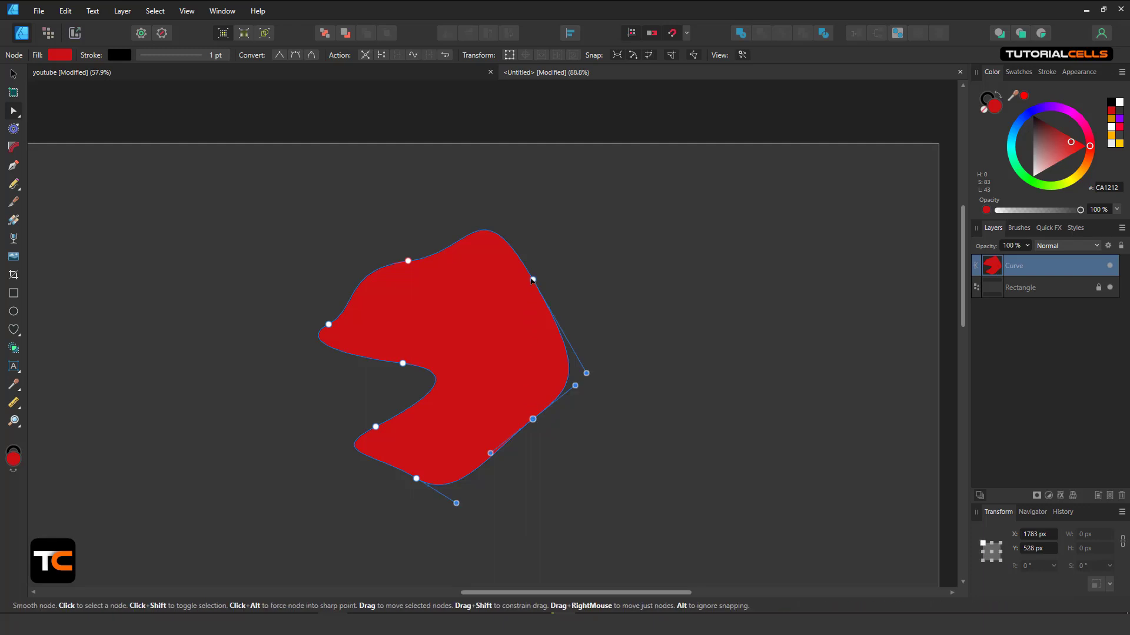
shift+click(532, 280)
mouse_move(620, 348)
mouse_down()
mouse_move(606, 381)
mouse_move(580, 395)
mouse_move(610, 359)
mouse_move(605, 346)
mouse_up()
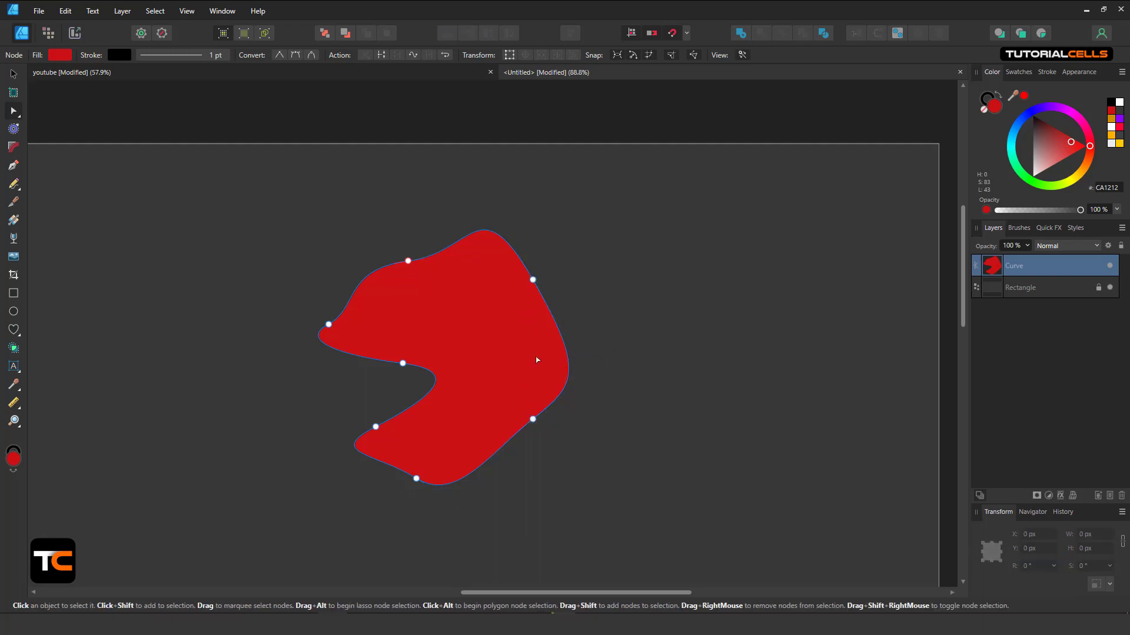
scroll(467, 354, up, 1)
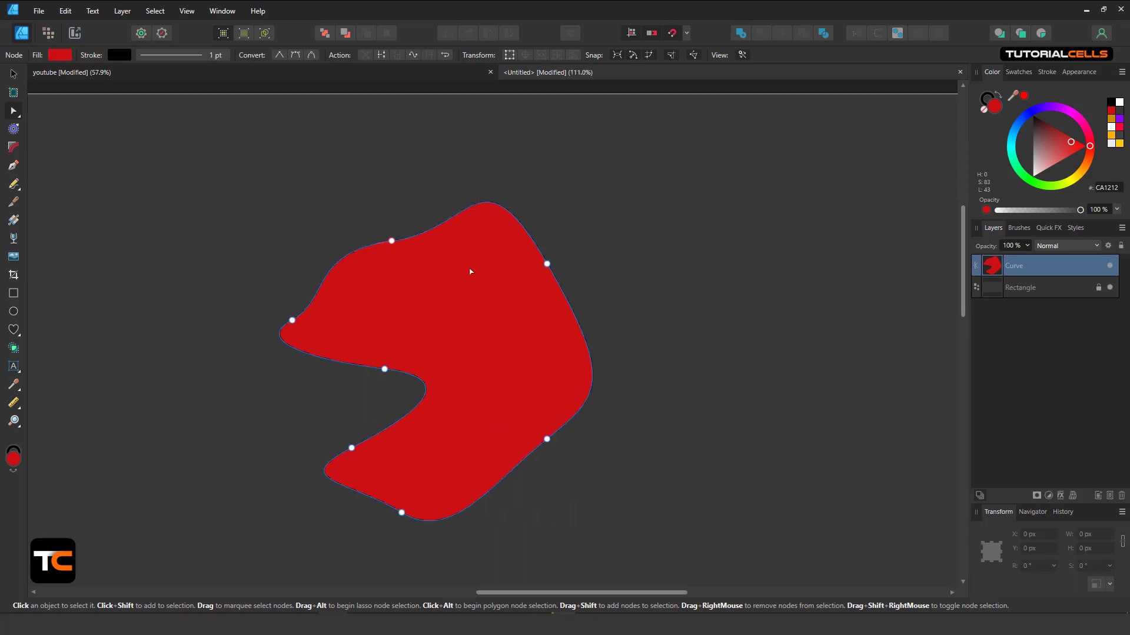
scroll(351, 229, down, 2)
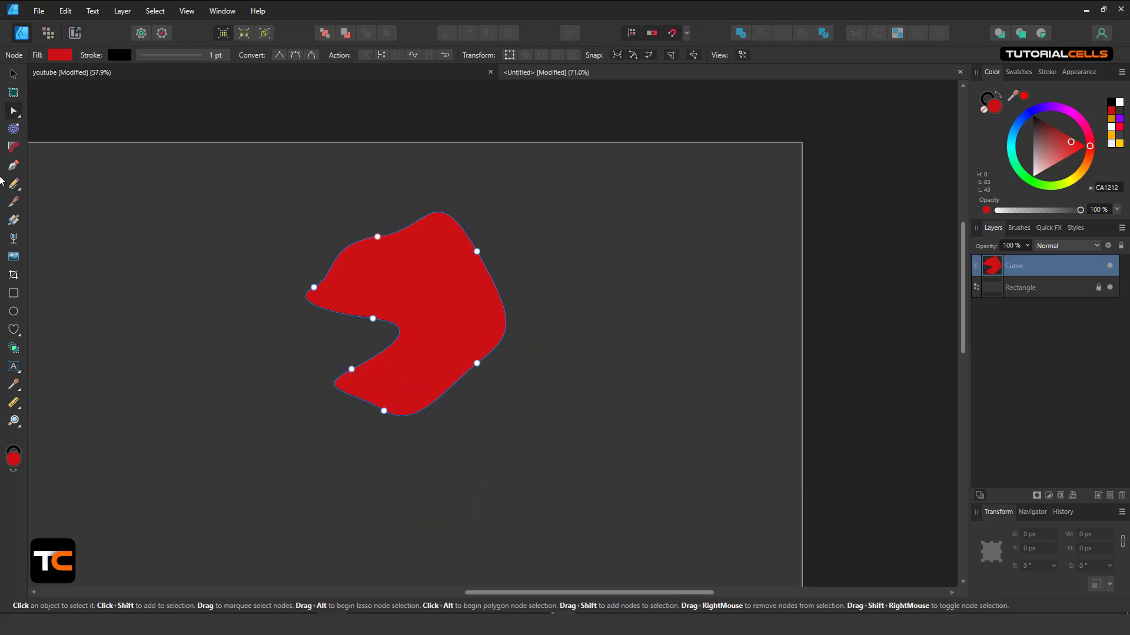
click(13, 74)
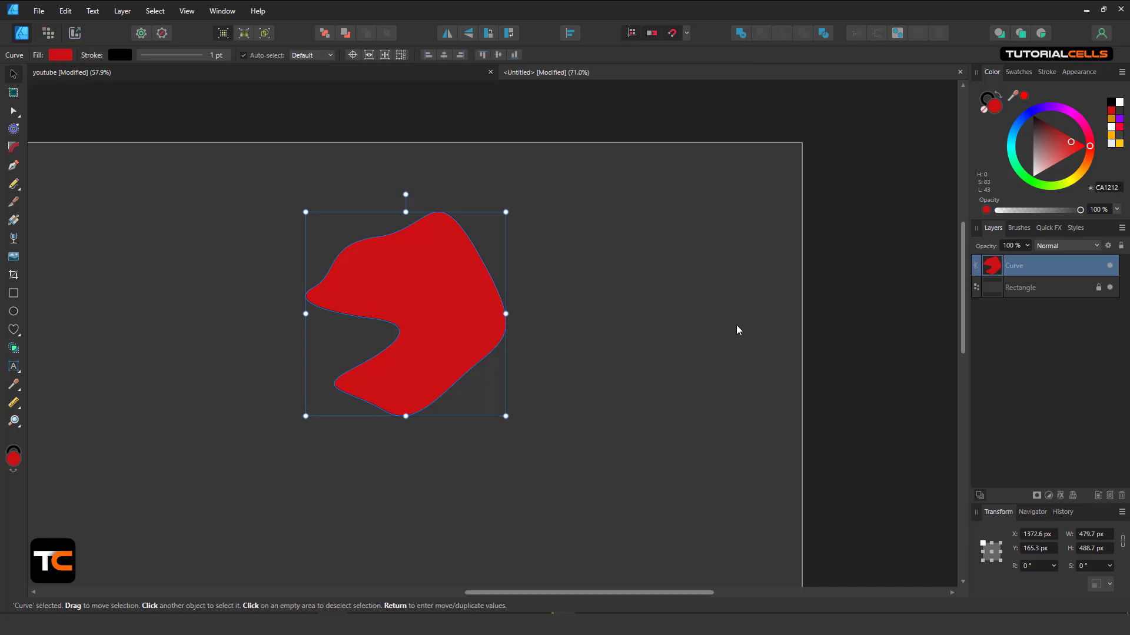